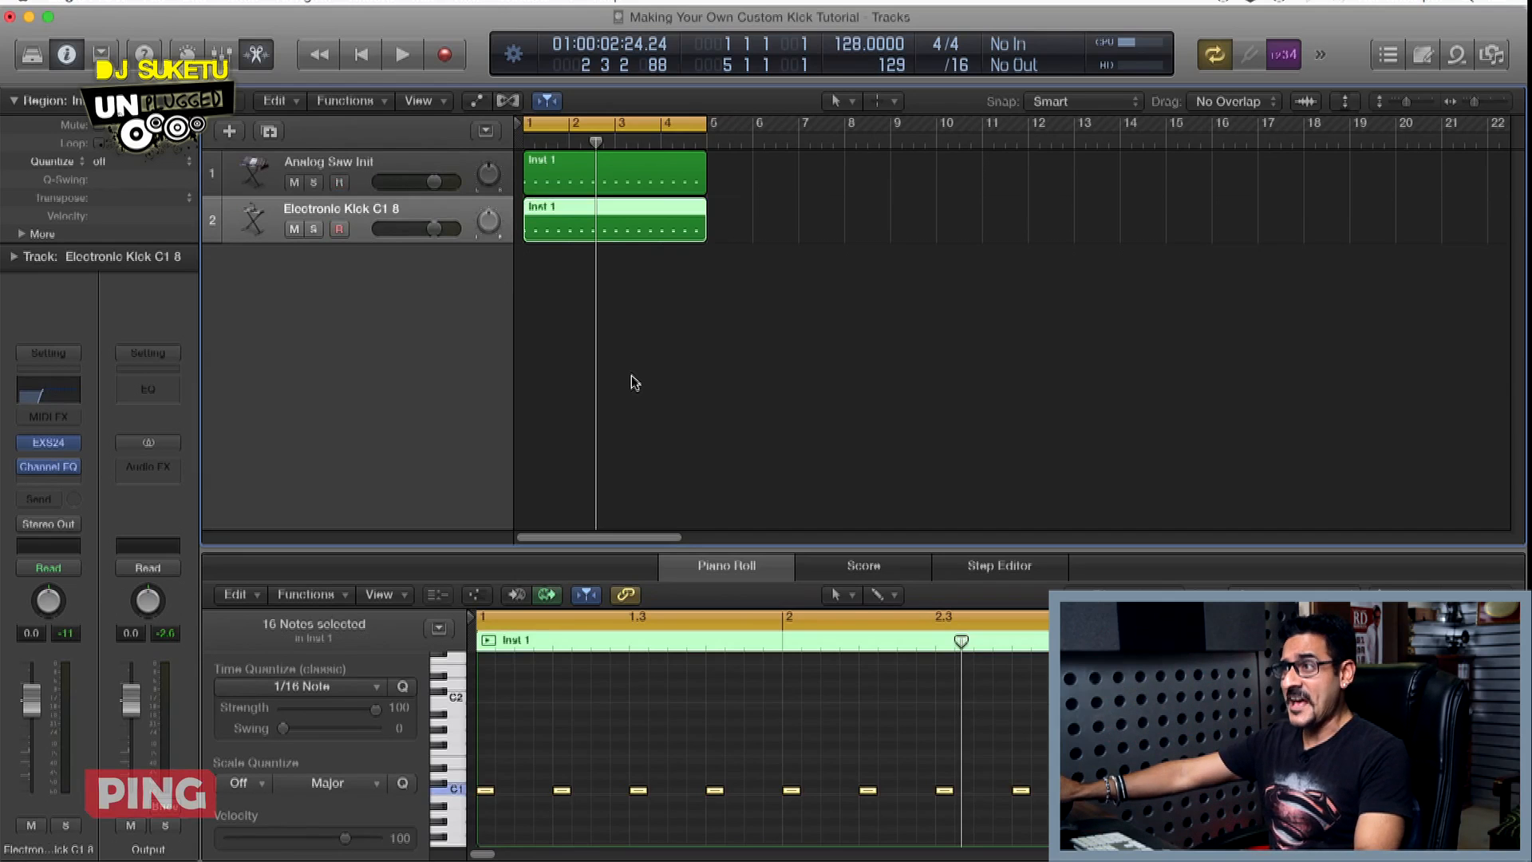
Play back the existing Analog Saw Init and Electronic Kick tracks together
key("space")
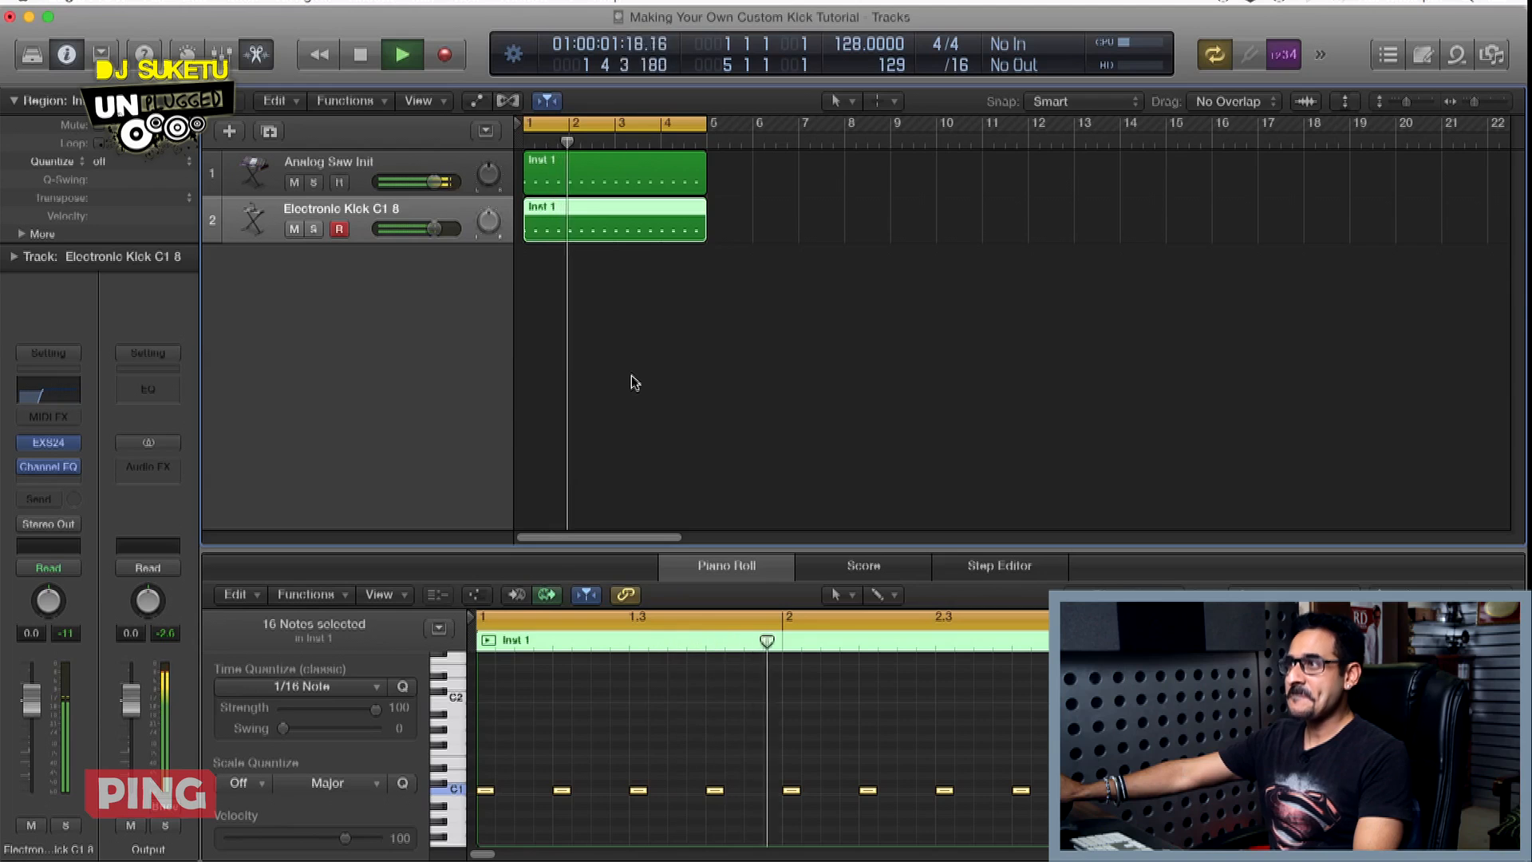
key("space")
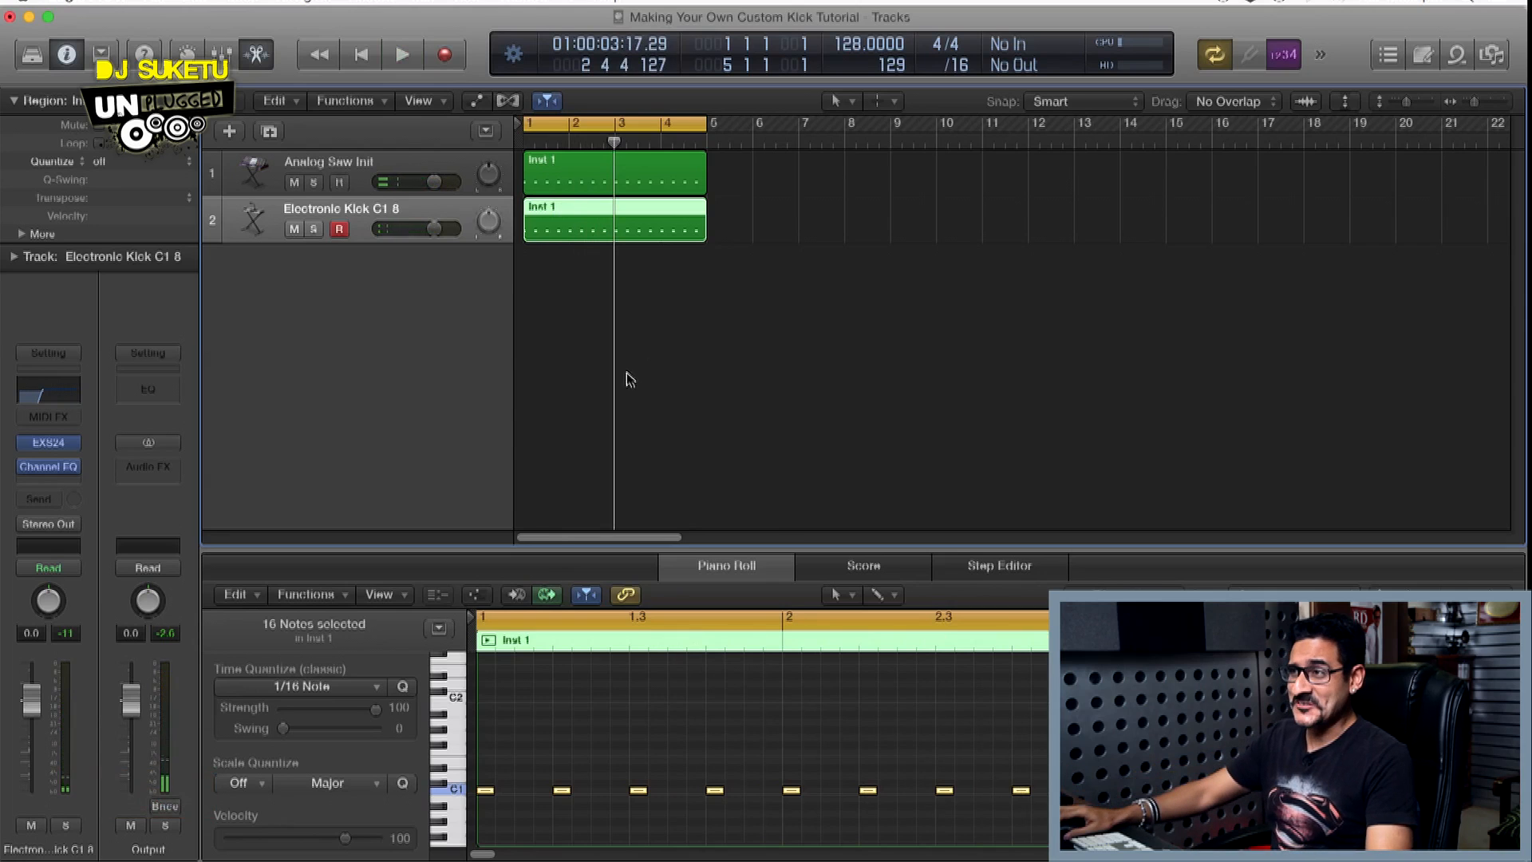
Create a third software instrument track and load the stereo ES2 synthesizer on it, keeping the track regions in view
left_click(230, 133)
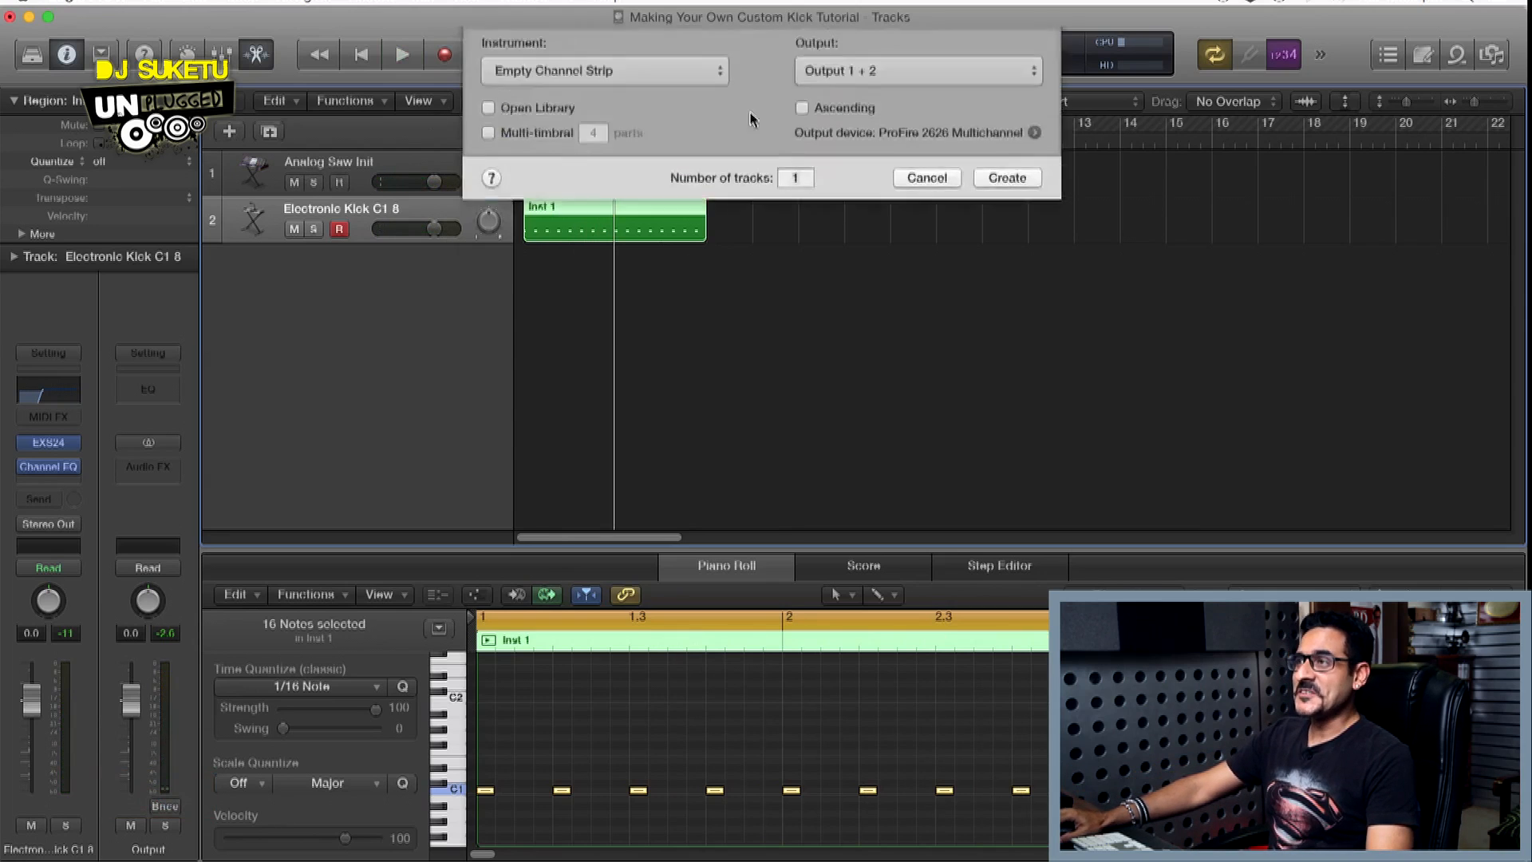
left_click(1008, 320)
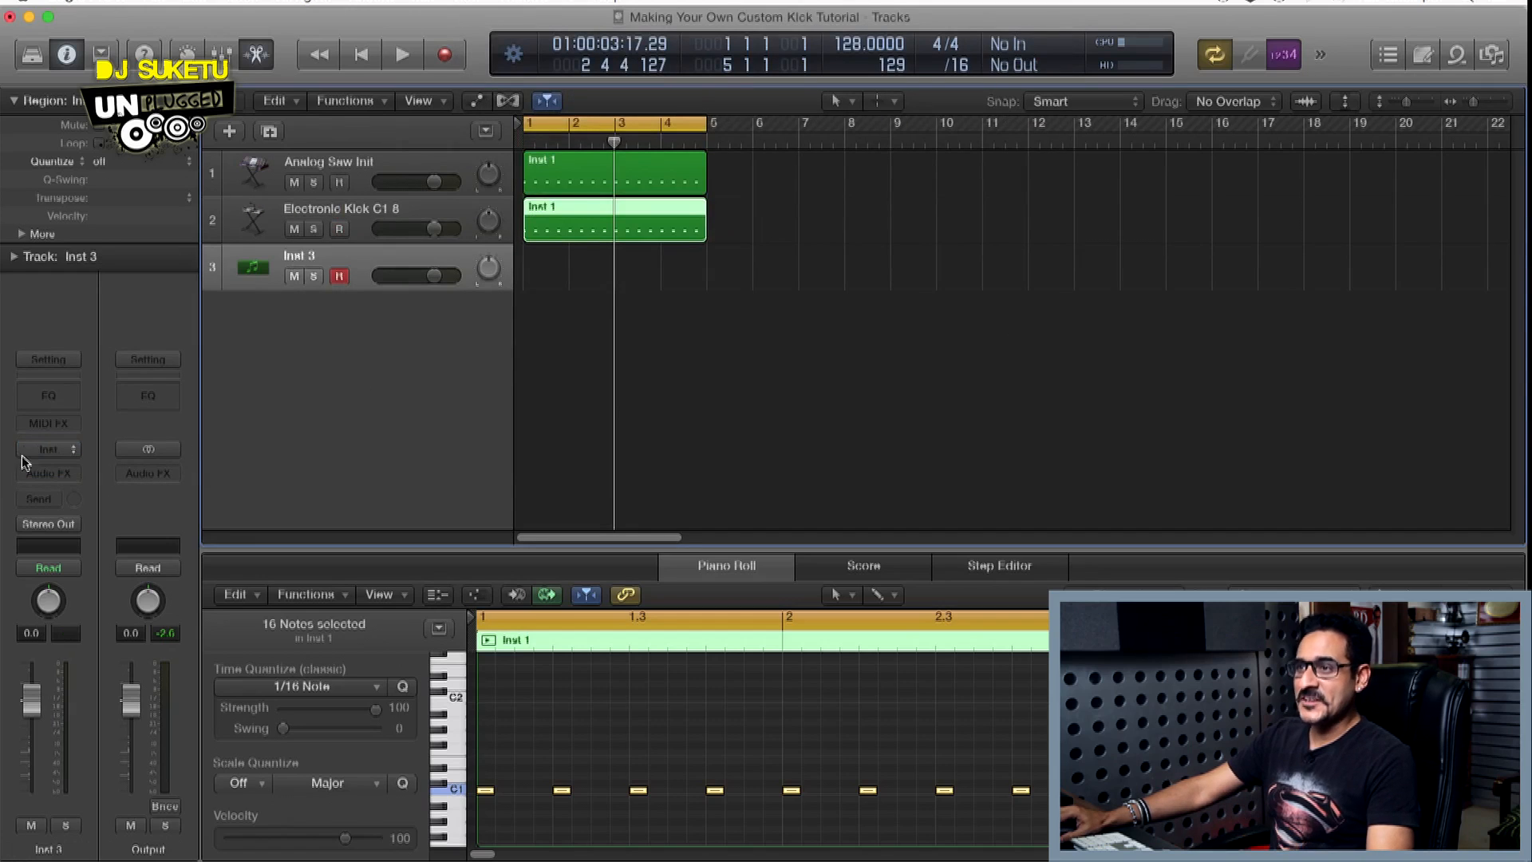
left_click(74, 450)
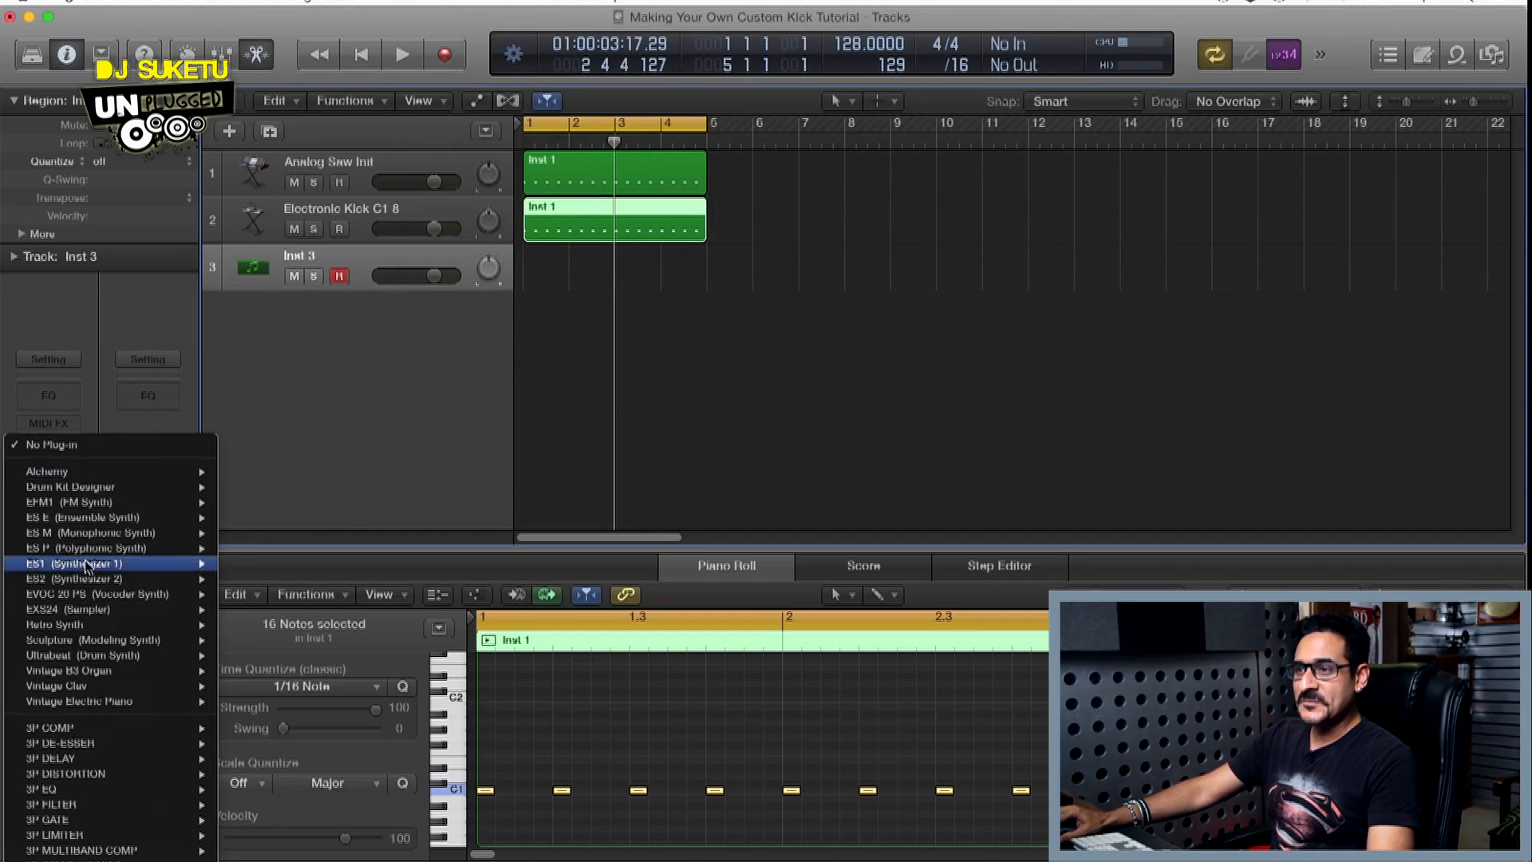
mouse_move(86, 578)
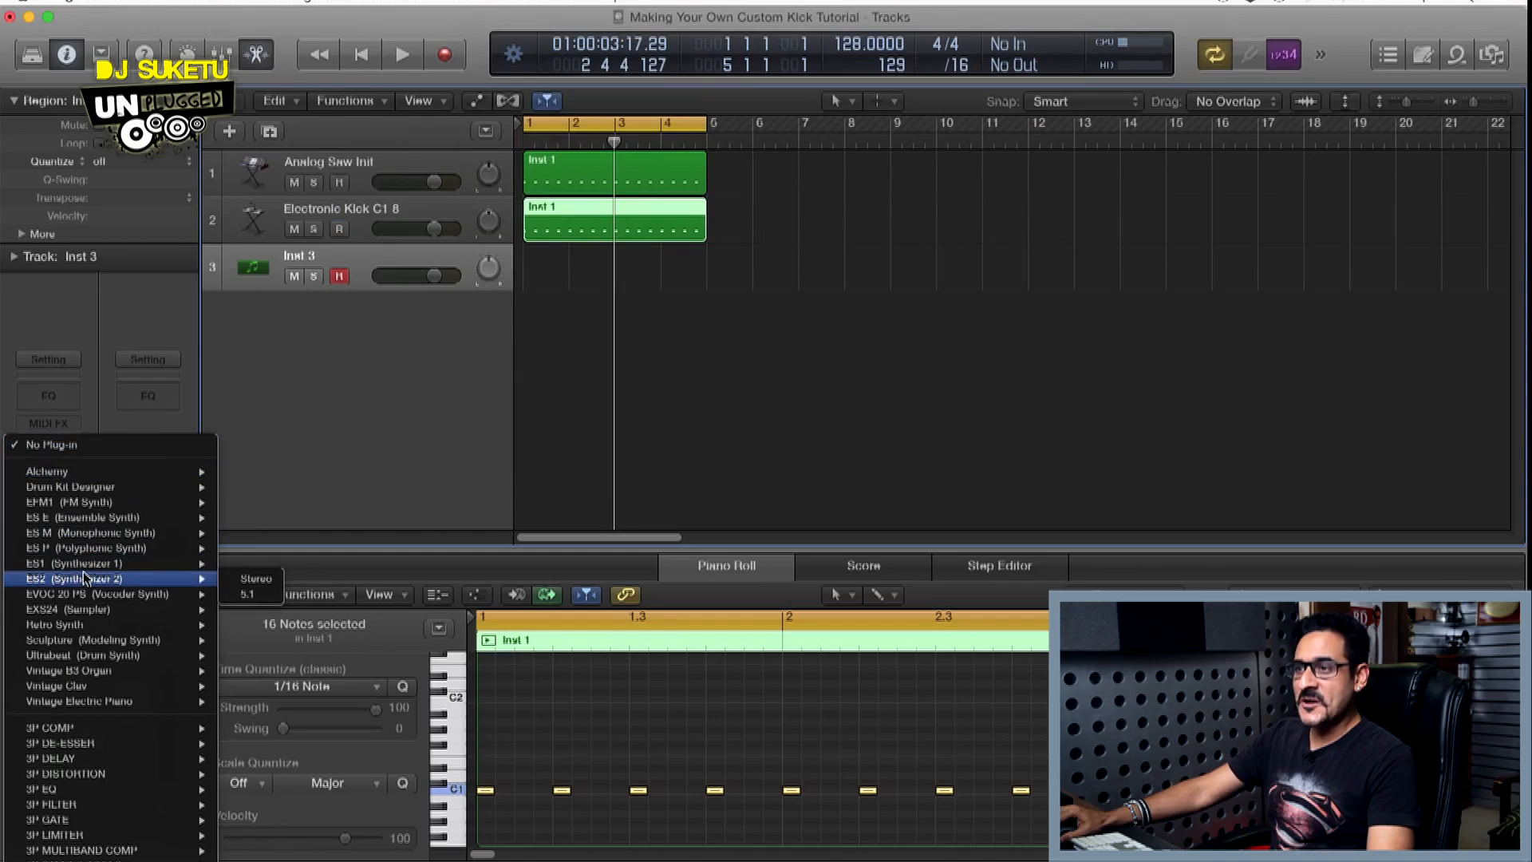
left_click(252, 580)
left_click_drag(424, 62, 1111, 37)
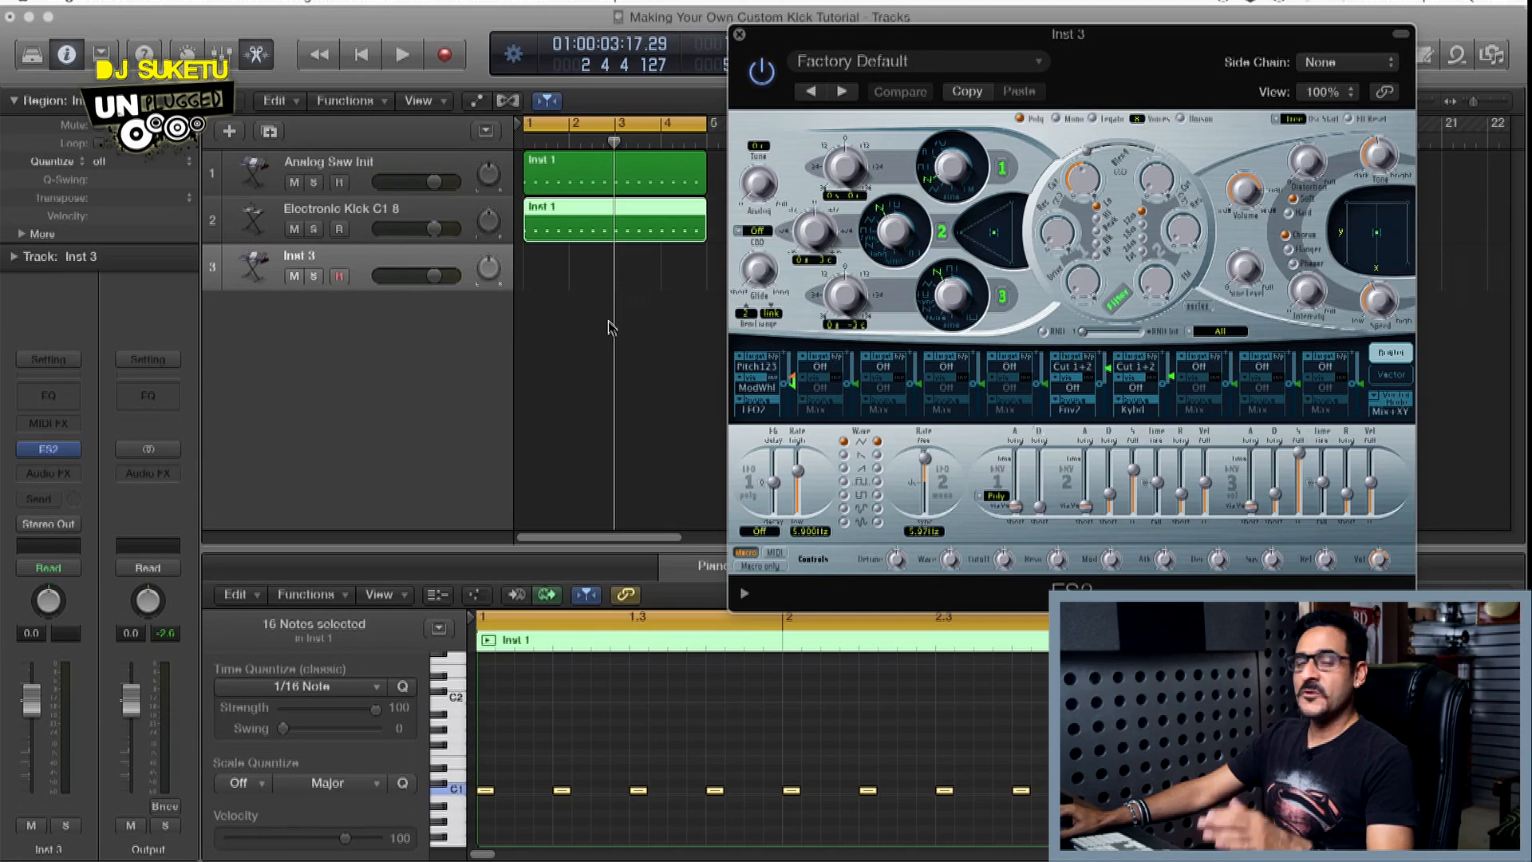
Copy the MIDI region from the first track onto the new track at bar 1, and mute the two original tracks
left_click(532, 168)
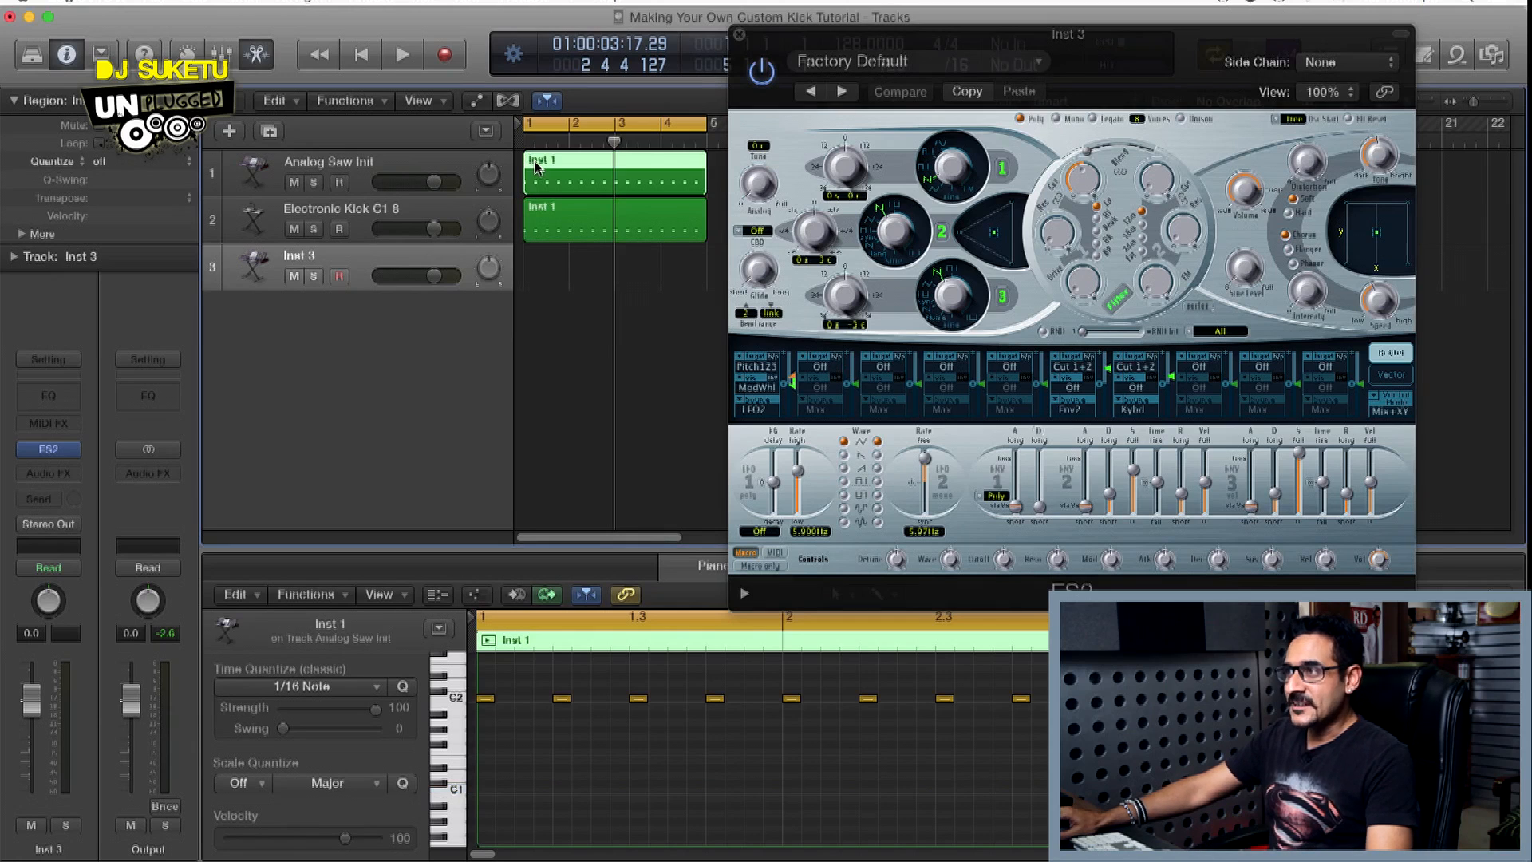
left_click_drag(535, 166, 541, 268)
left_click(294, 184)
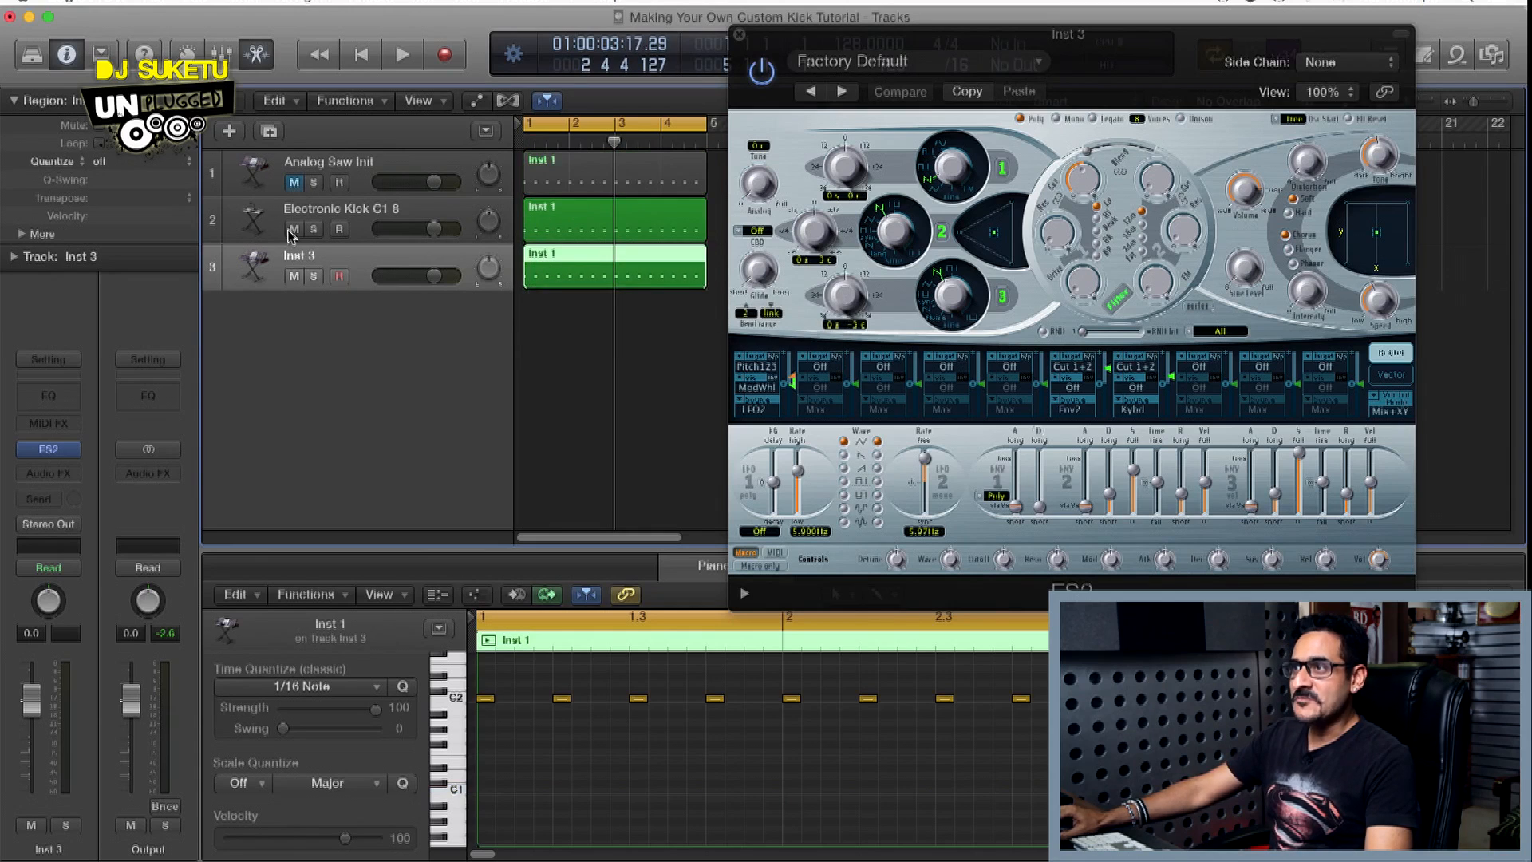
left_click(295, 230)
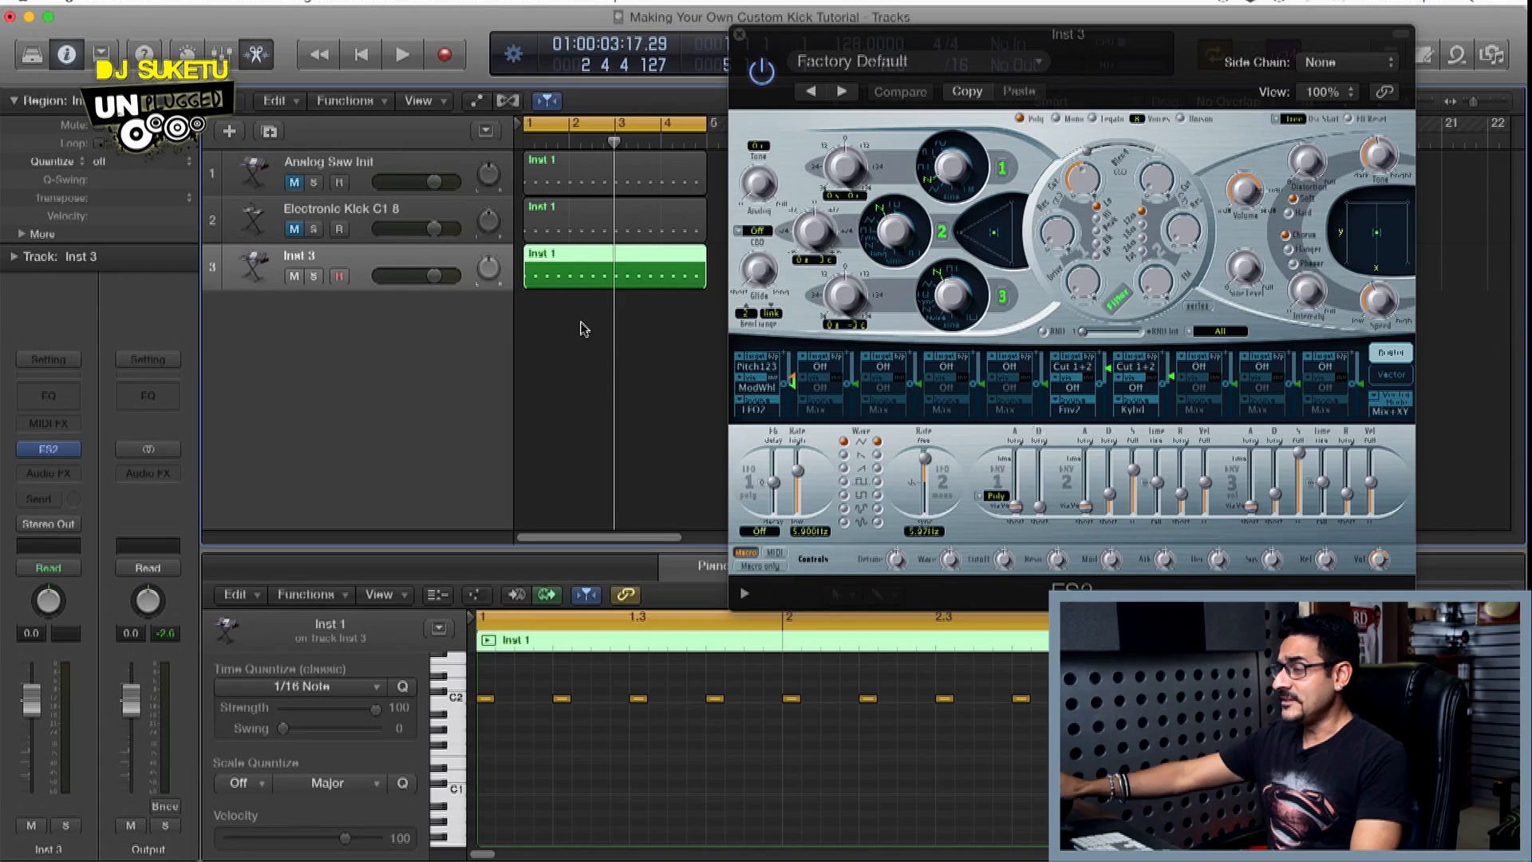
Load the Analog Saw Init preset from the ES2 Tutorial Settings and audition it on the new track
left_click(1040, 63)
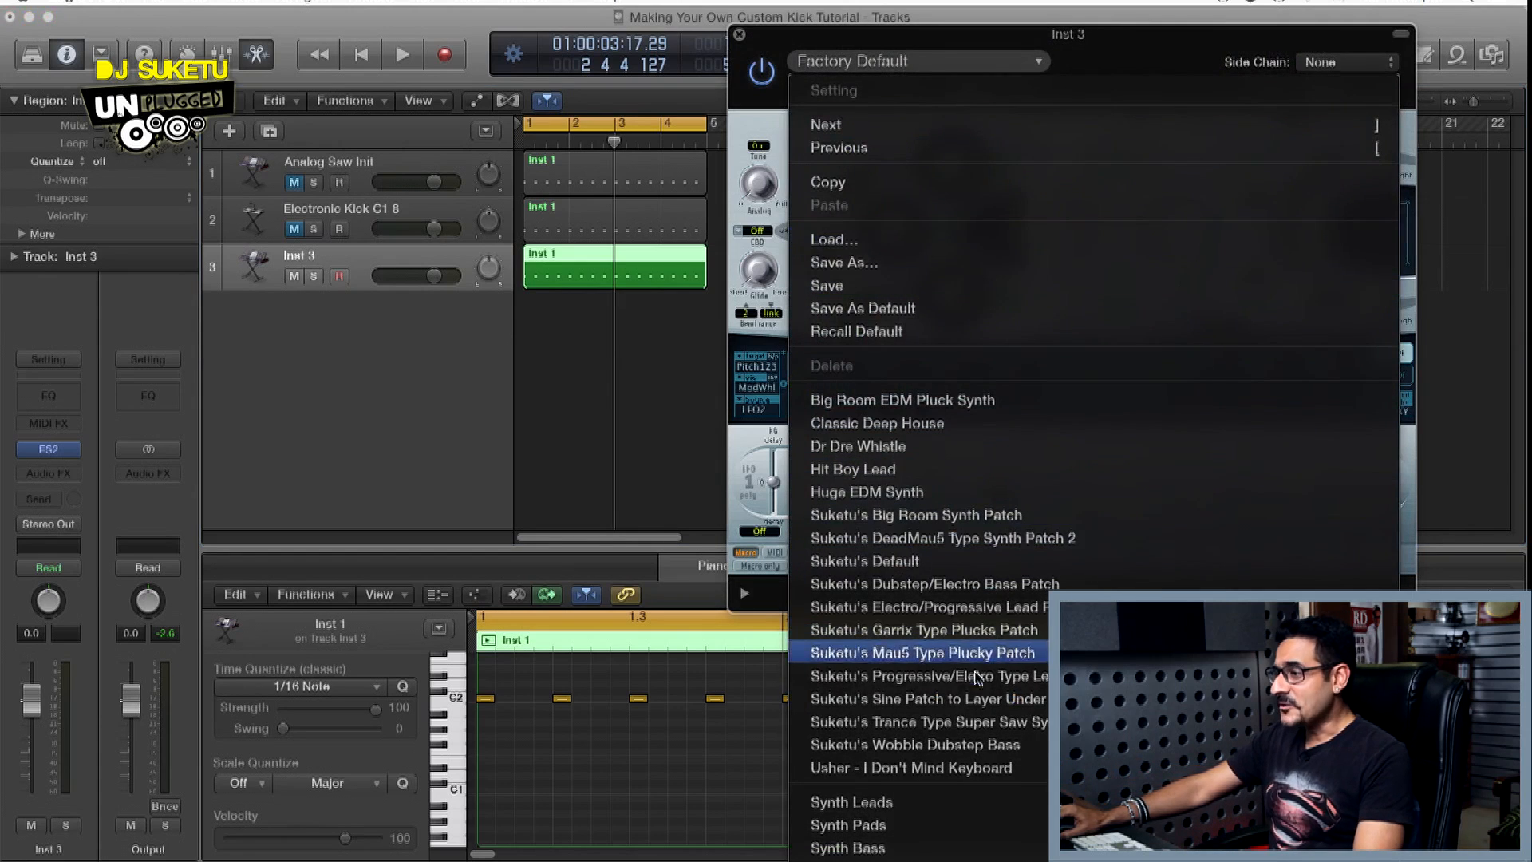
mouse_move(985, 860)
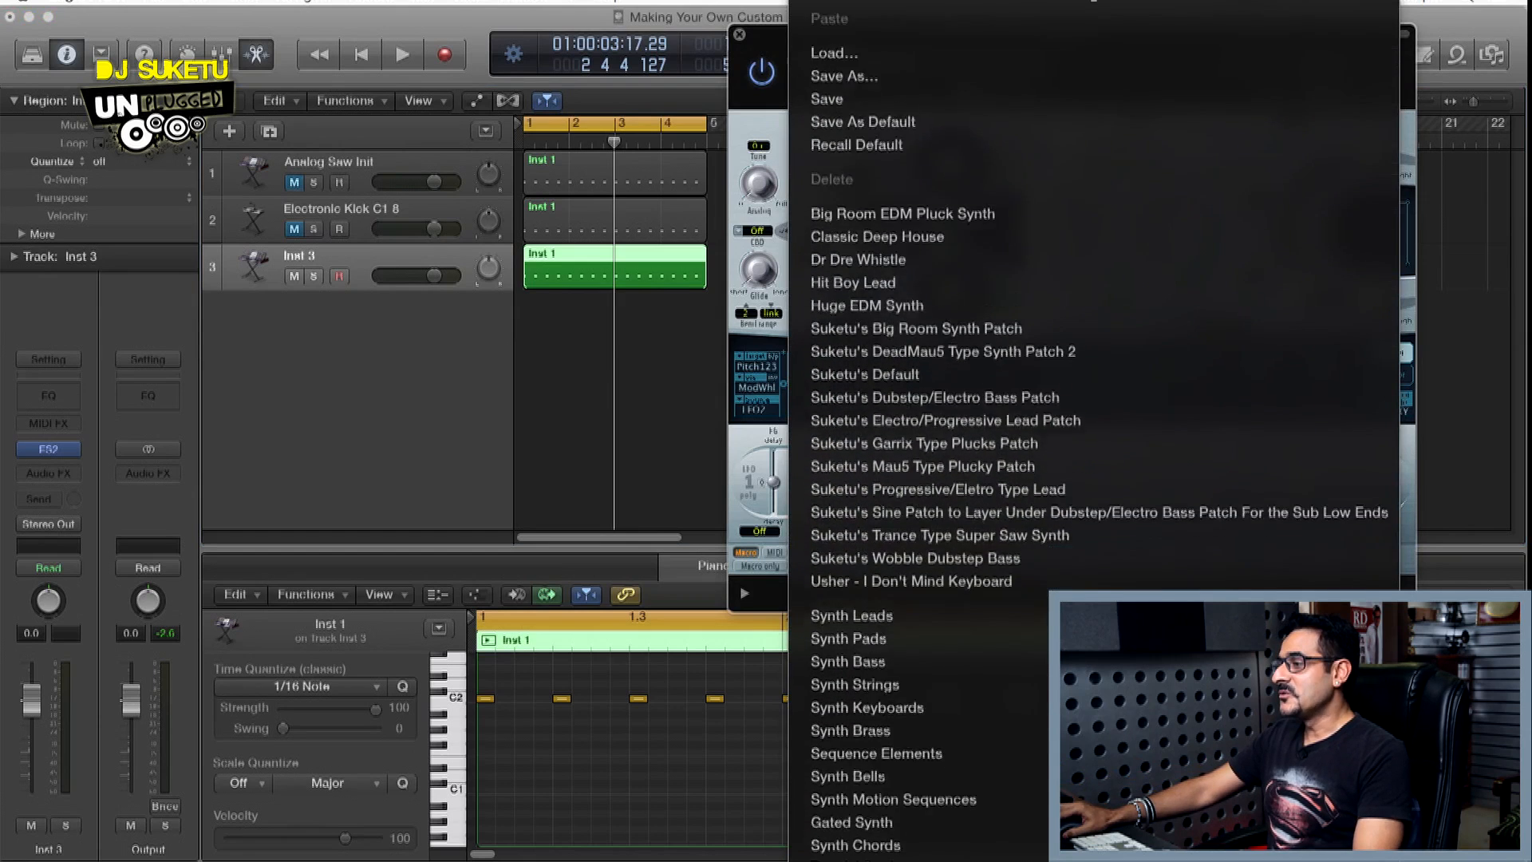
mouse_move(985, 823)
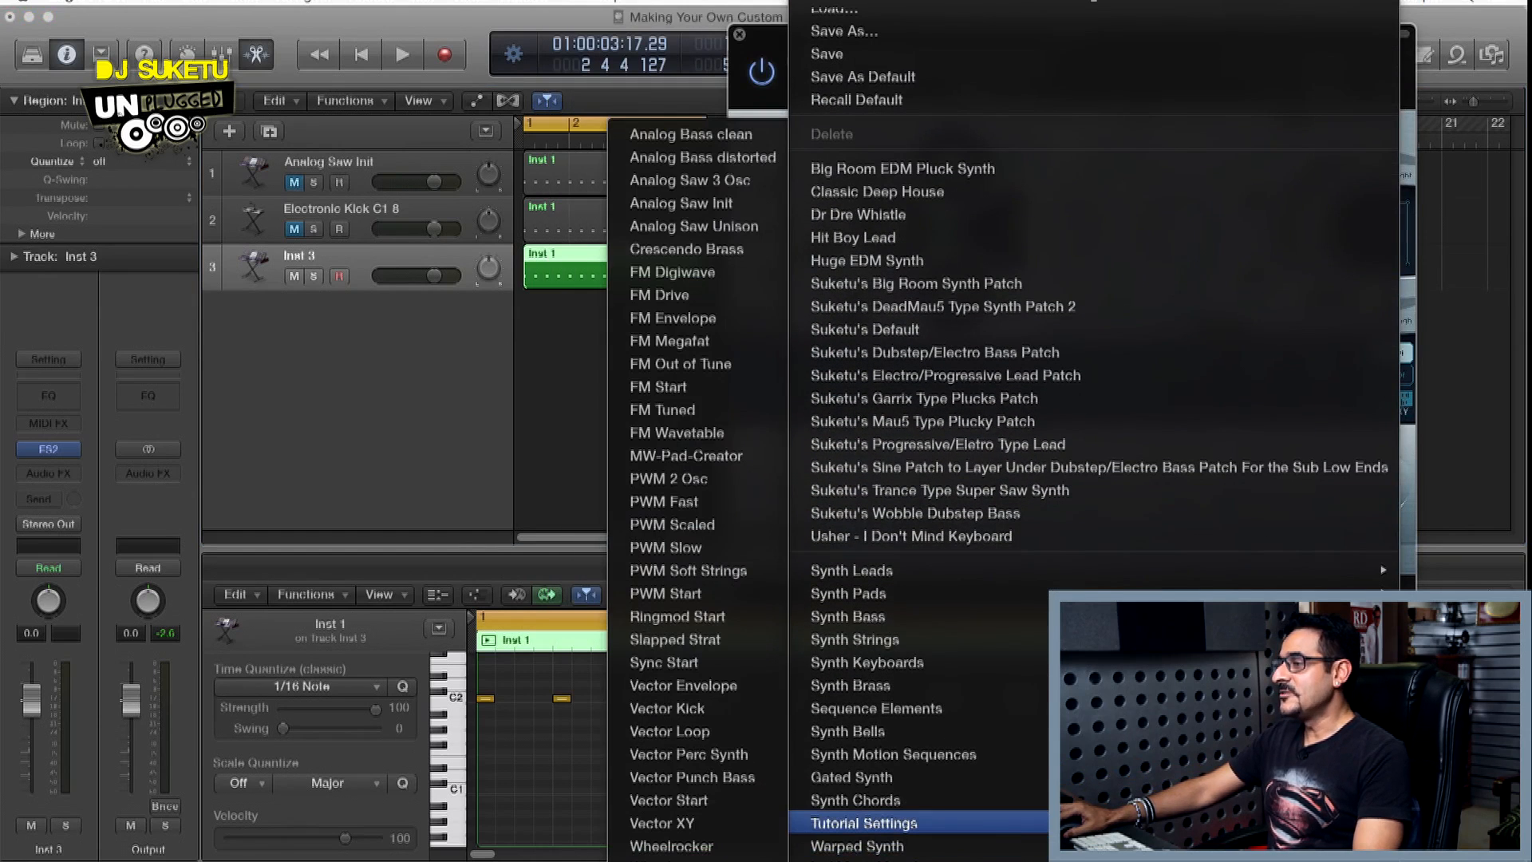
left_click(683, 209)
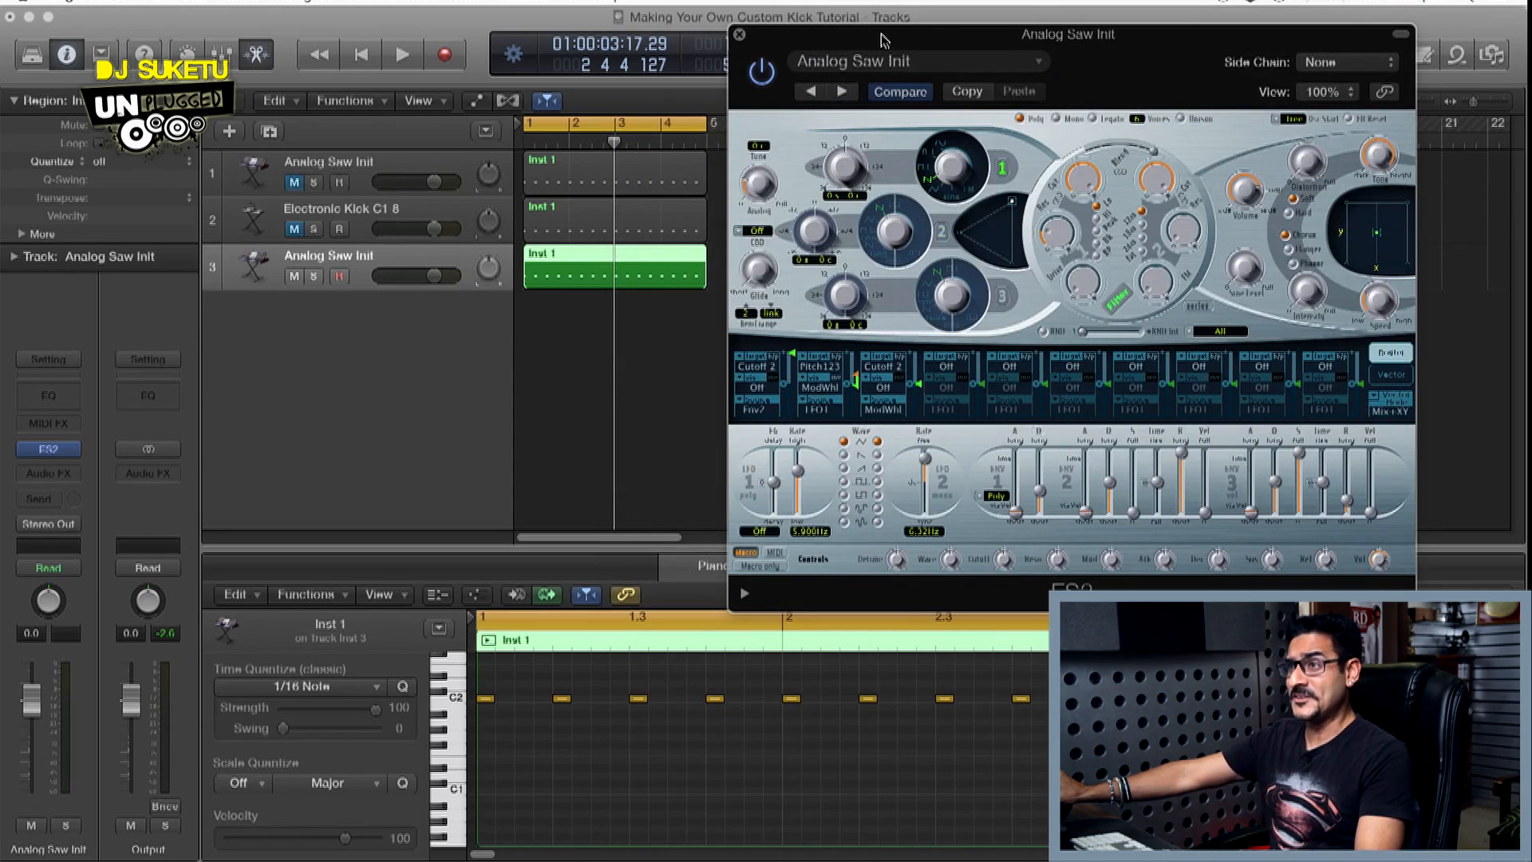
key("space")
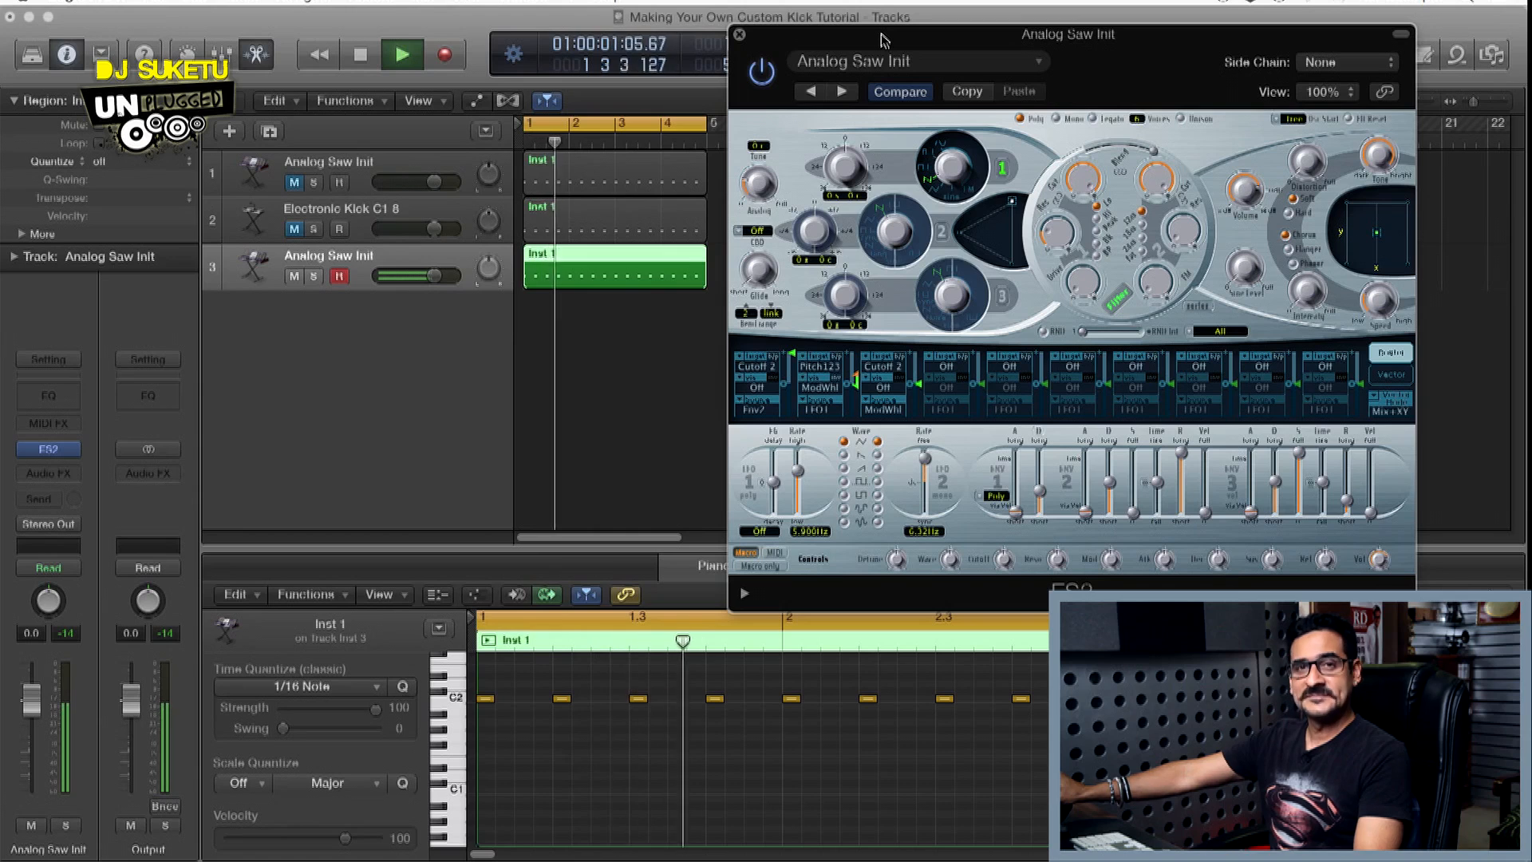
key("space")
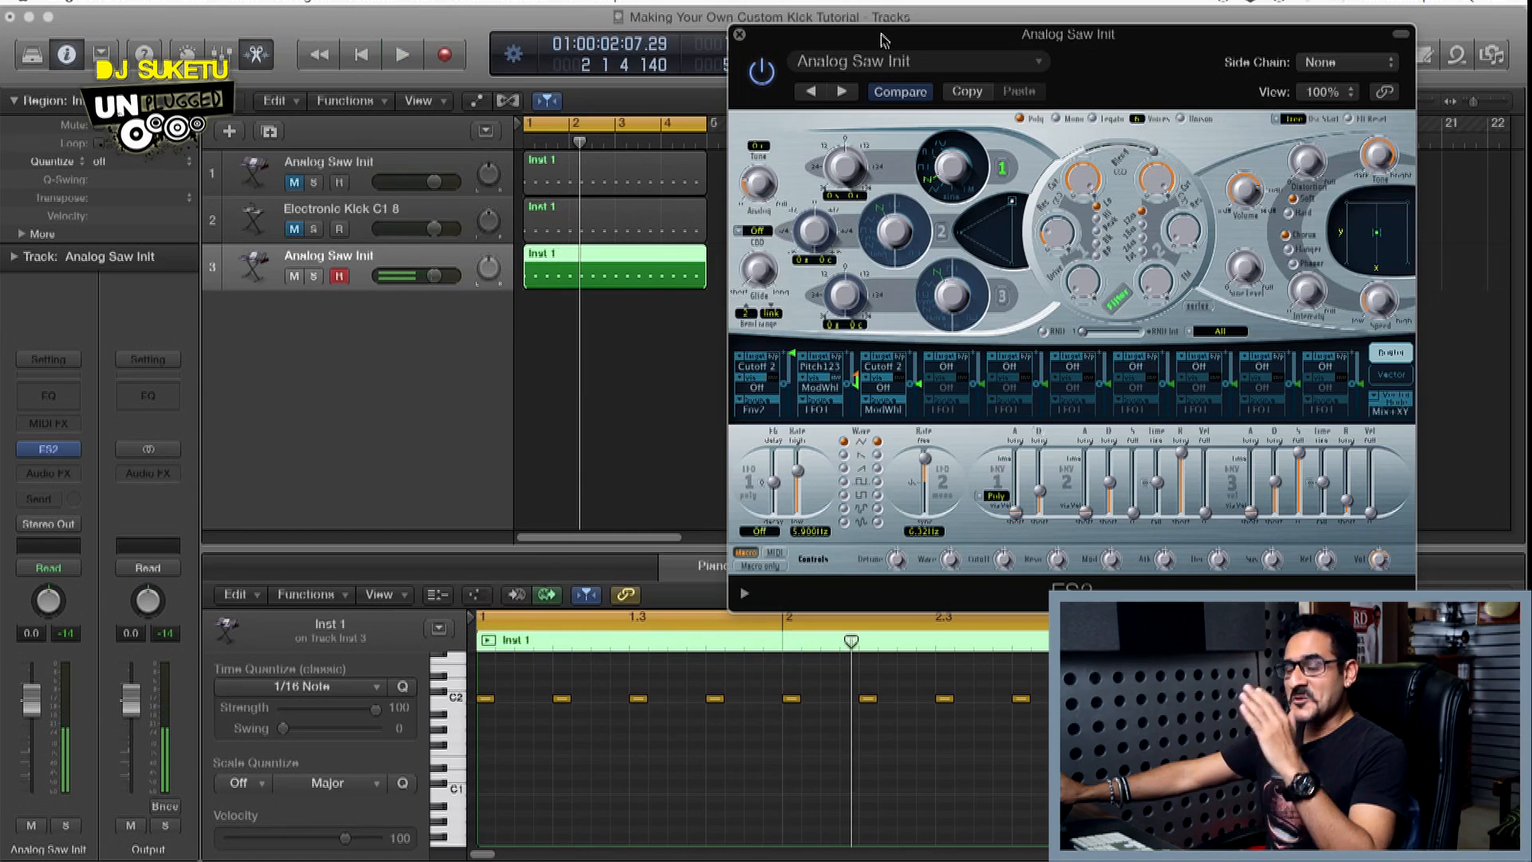
Solo the first track, mute the new one, and play back the finished kick for comparison
left_click(314, 182)
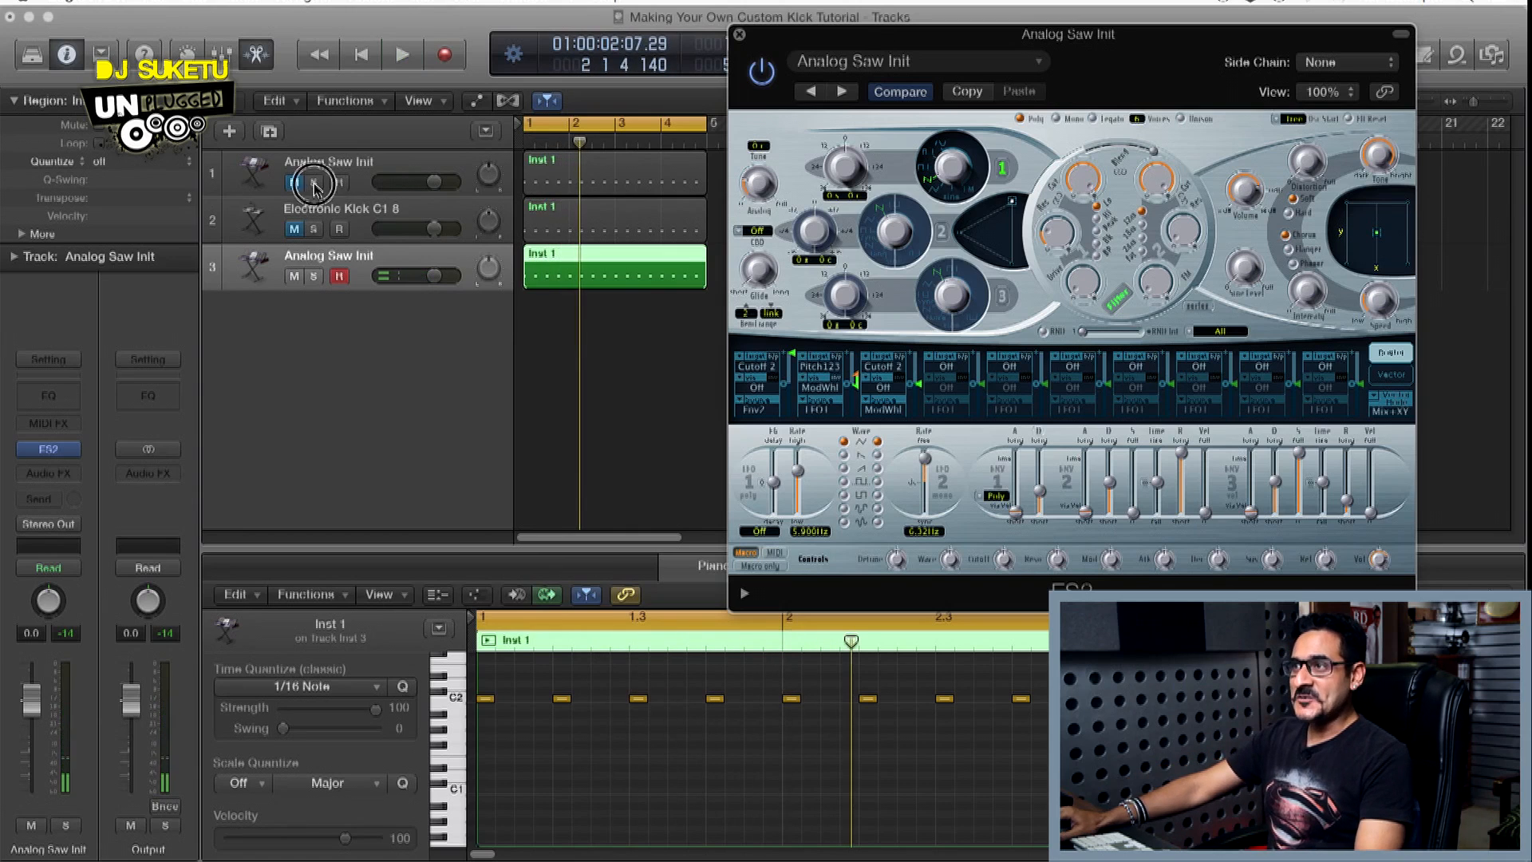
left_click(296, 276)
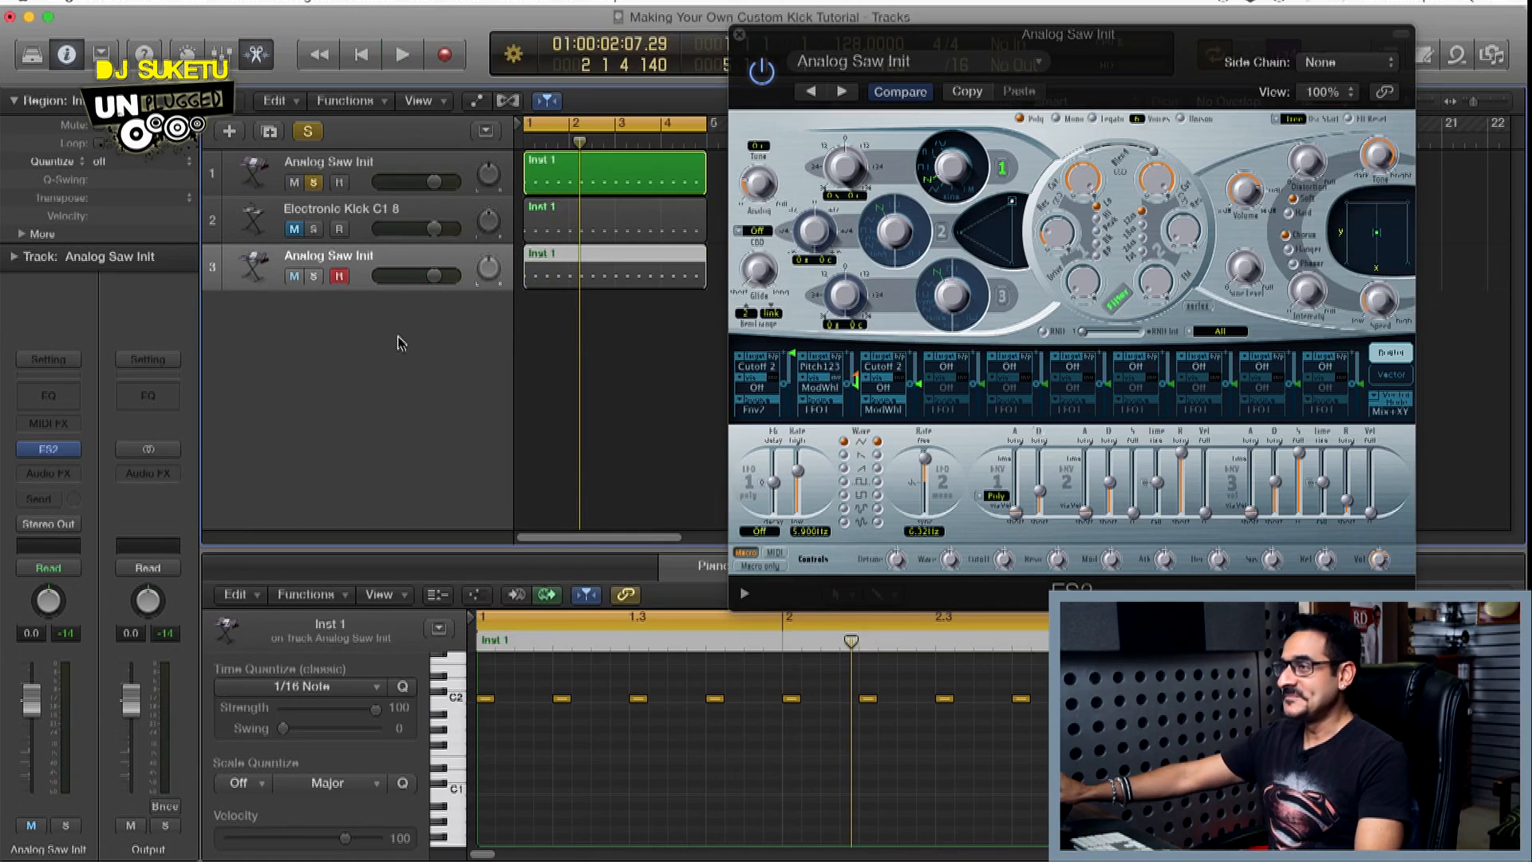
key("space")
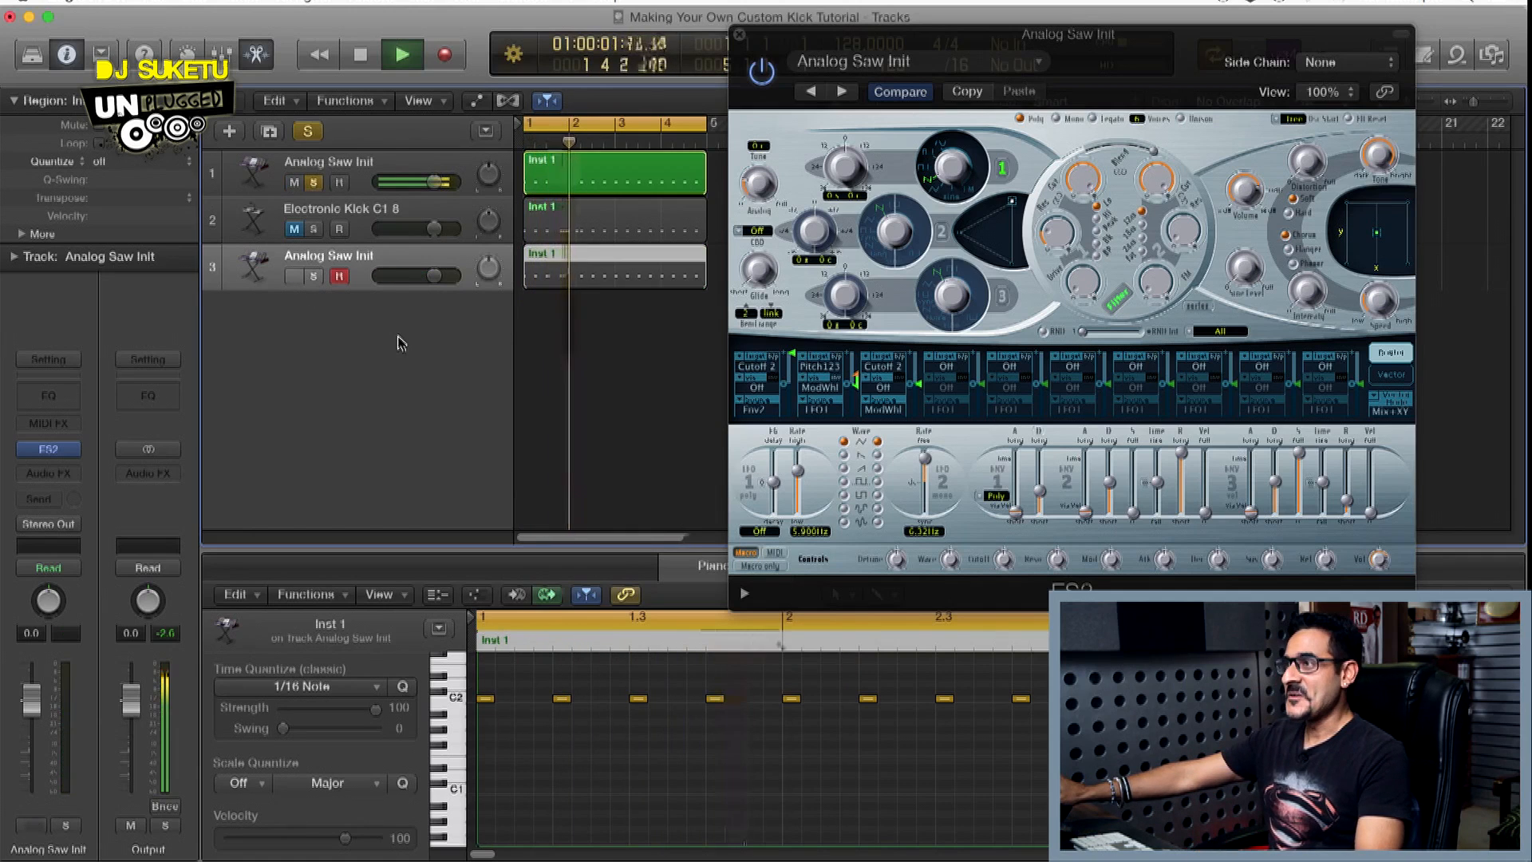
key("space")
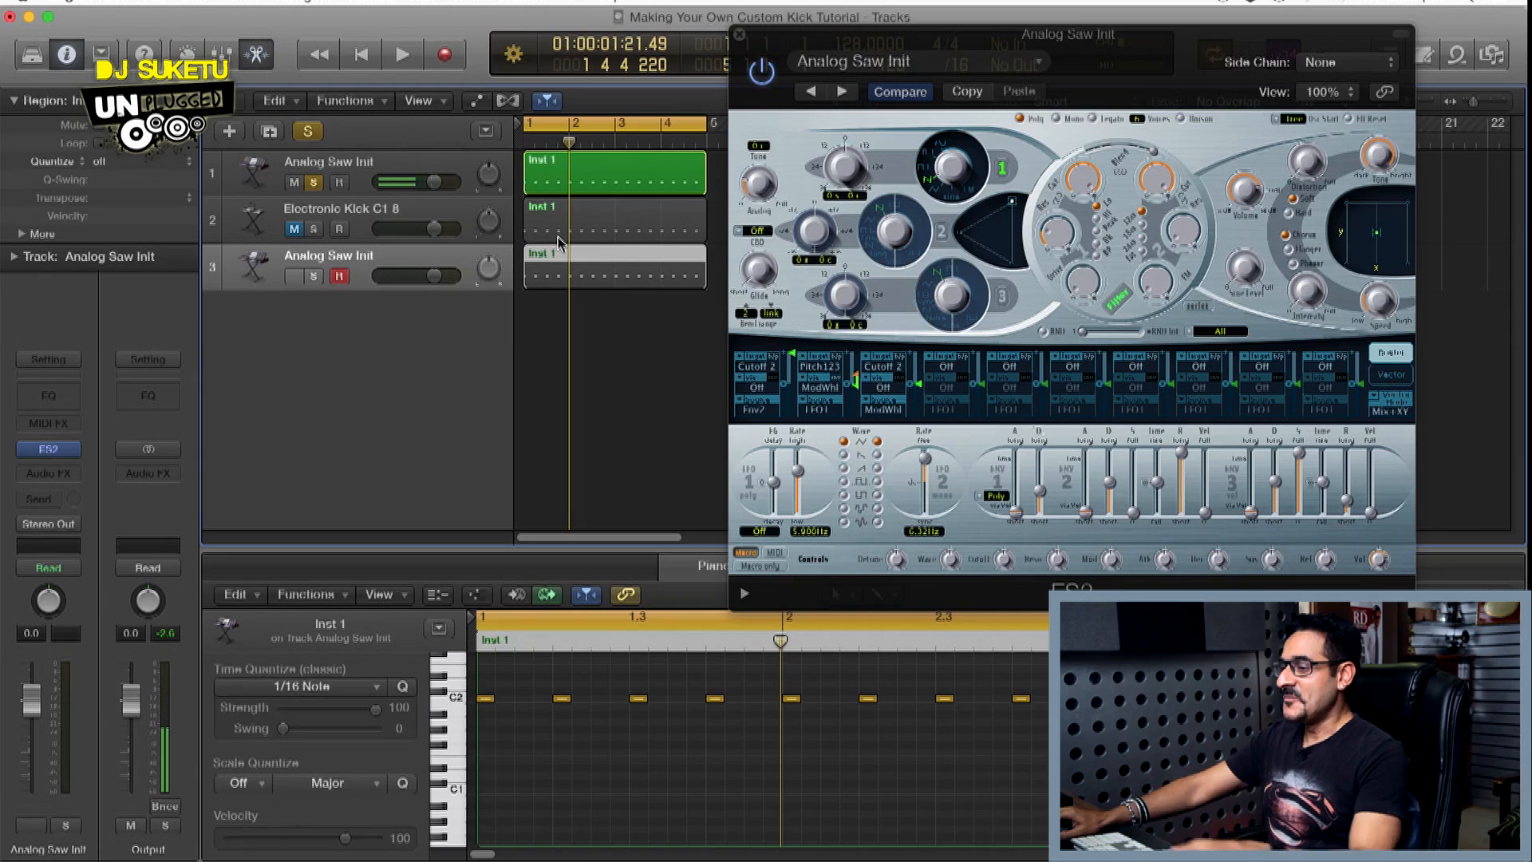
Switch the ES2 keyboard mode to Mono and set its oscillator start to soft
left_click_drag(1069, 30, 924, 20)
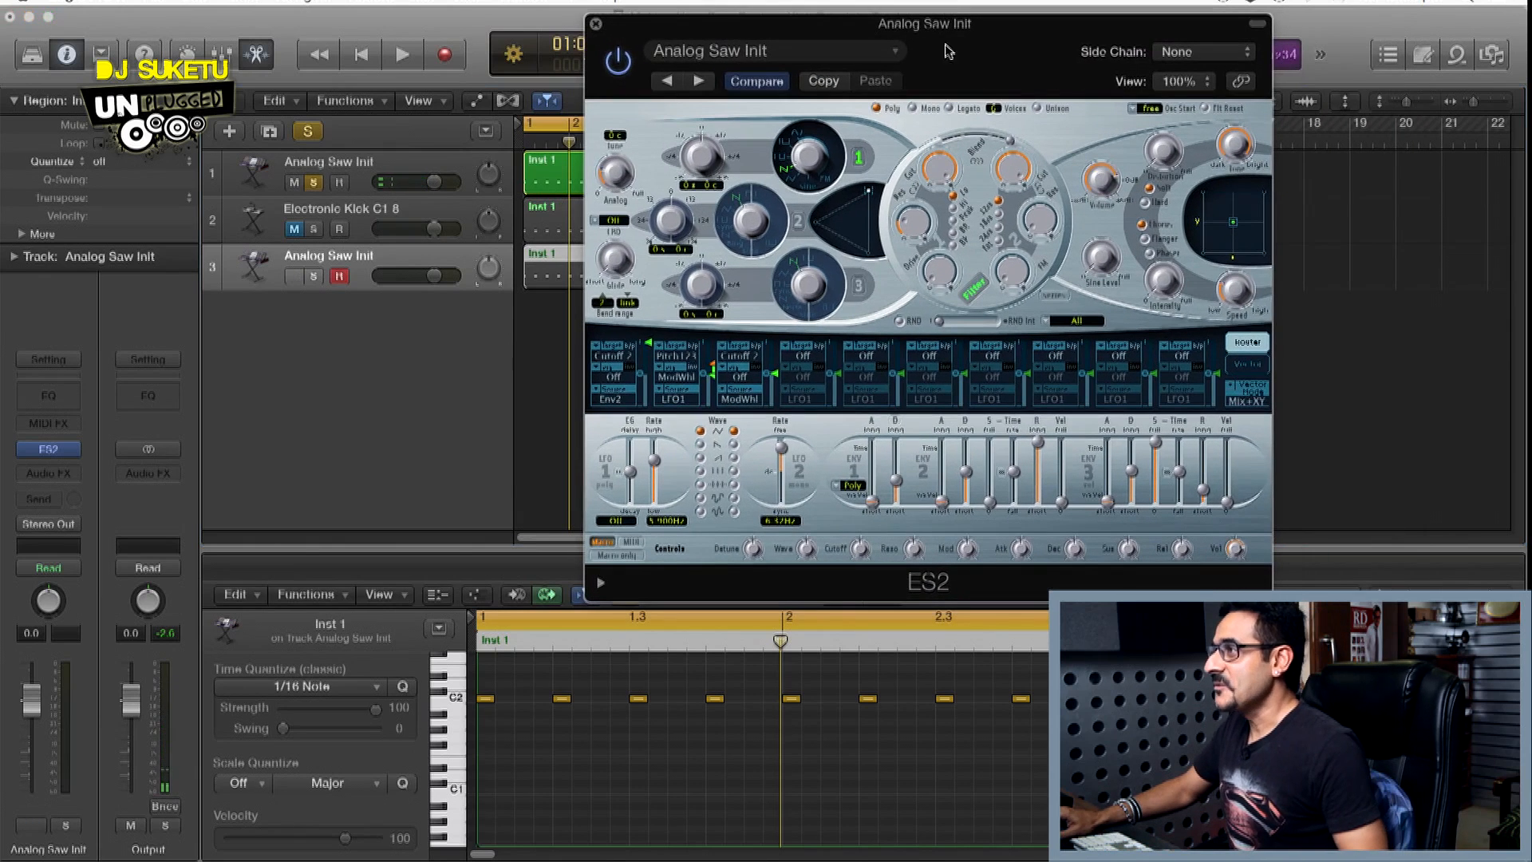
left_click(913, 109)
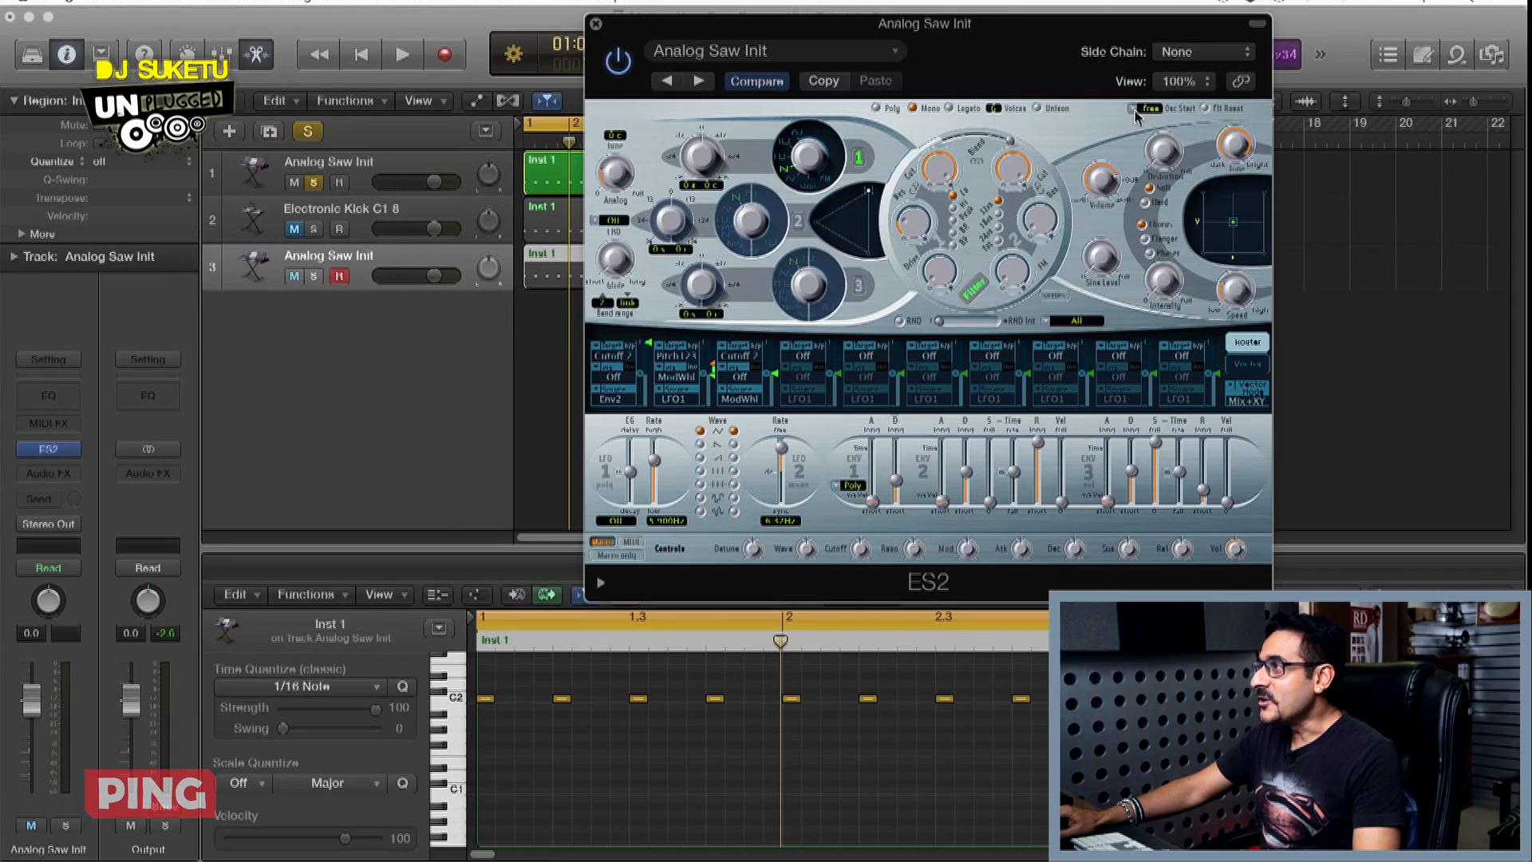
left_click(1135, 111)
left_click(1131, 143)
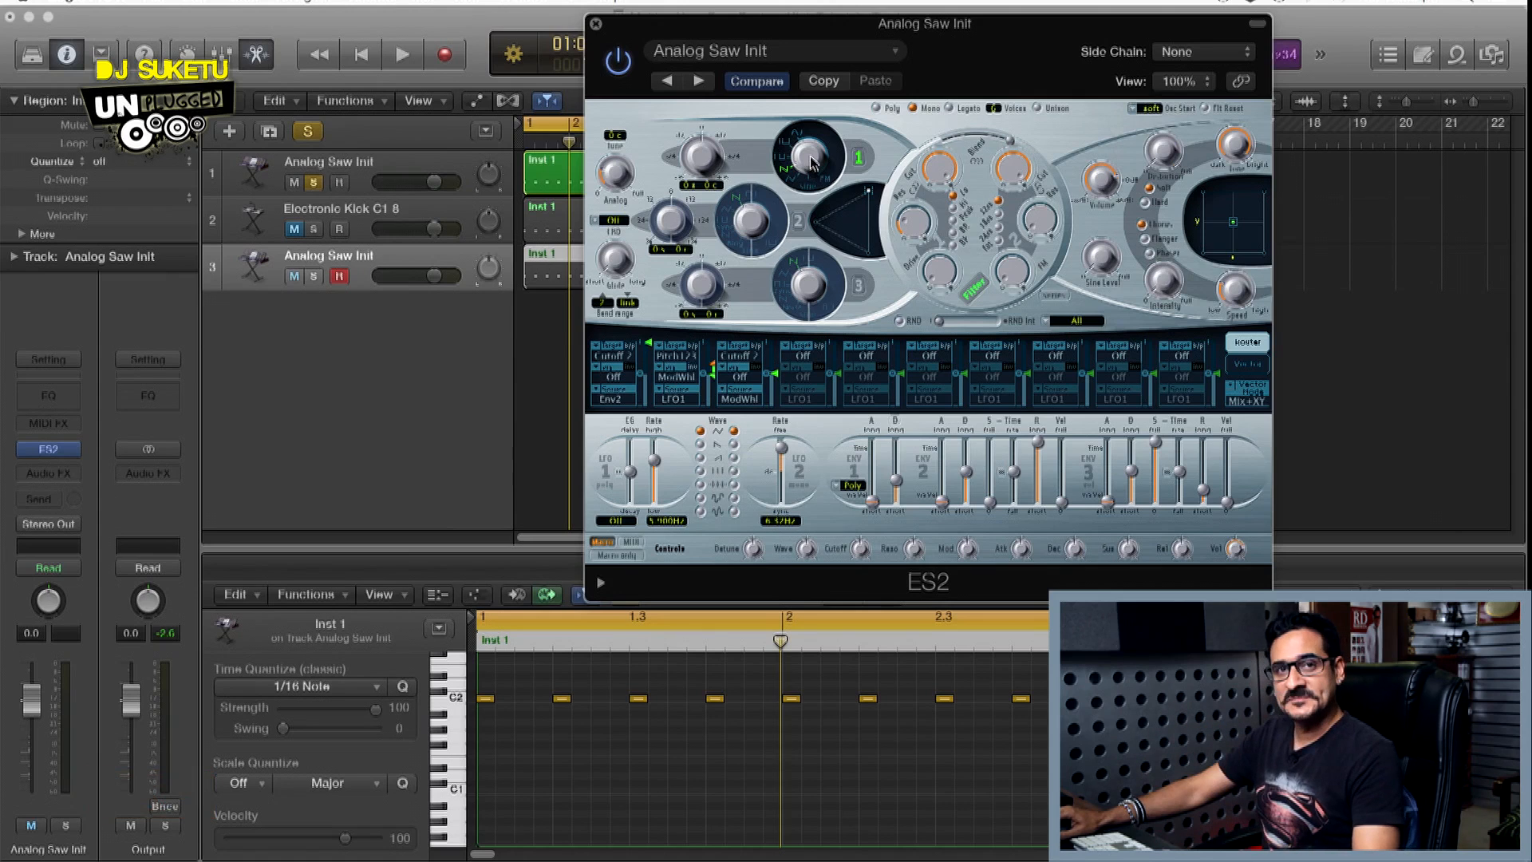
Change oscillator 1 to a sine wave and tune it down 24 semitones
left_click_drag(811, 163, 804, 118)
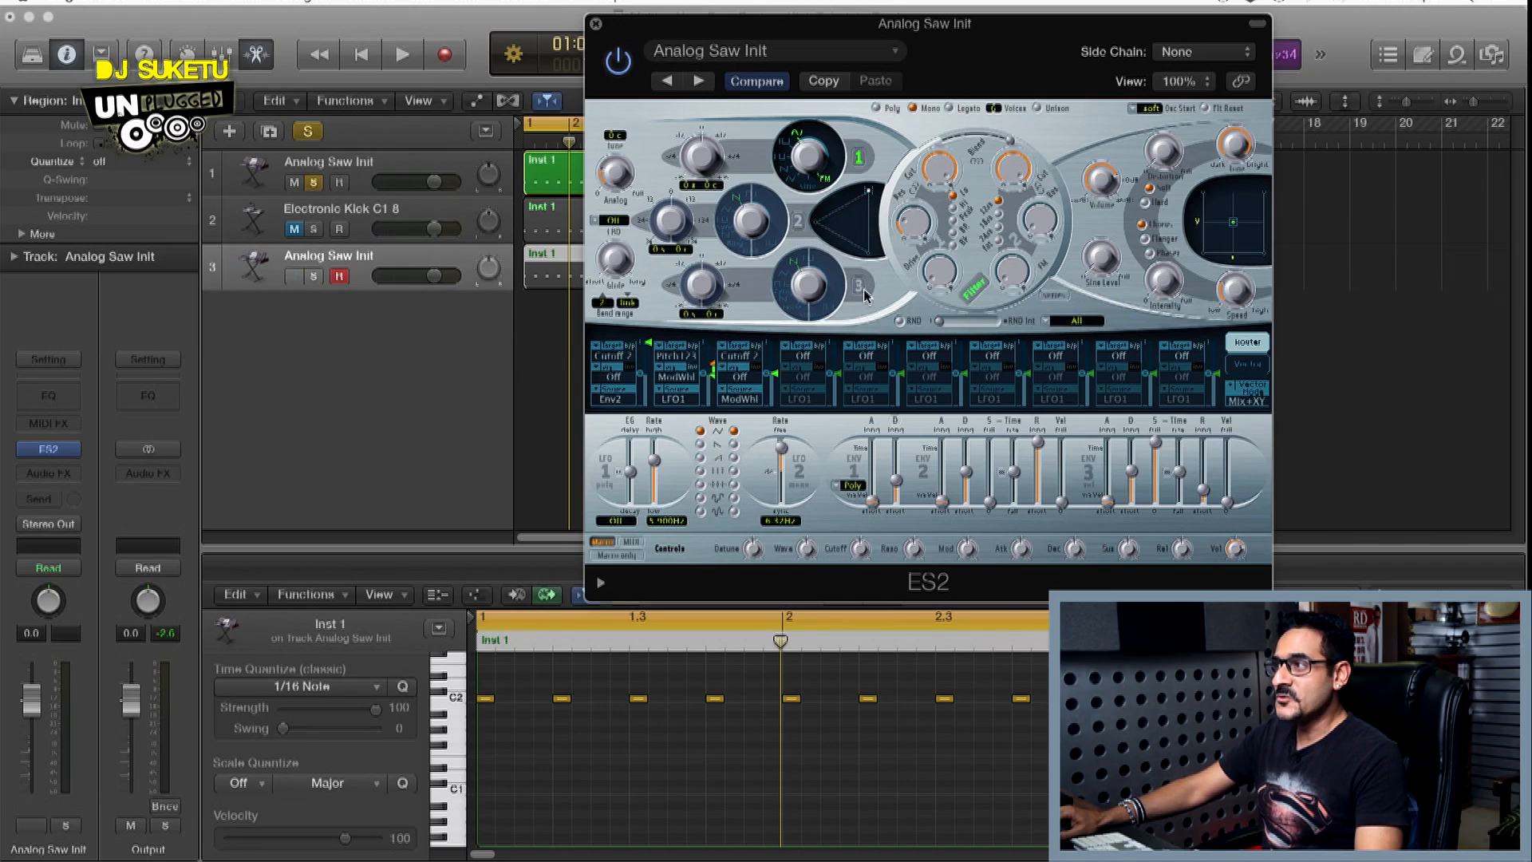
left_click_drag(869, 191, 880, 177)
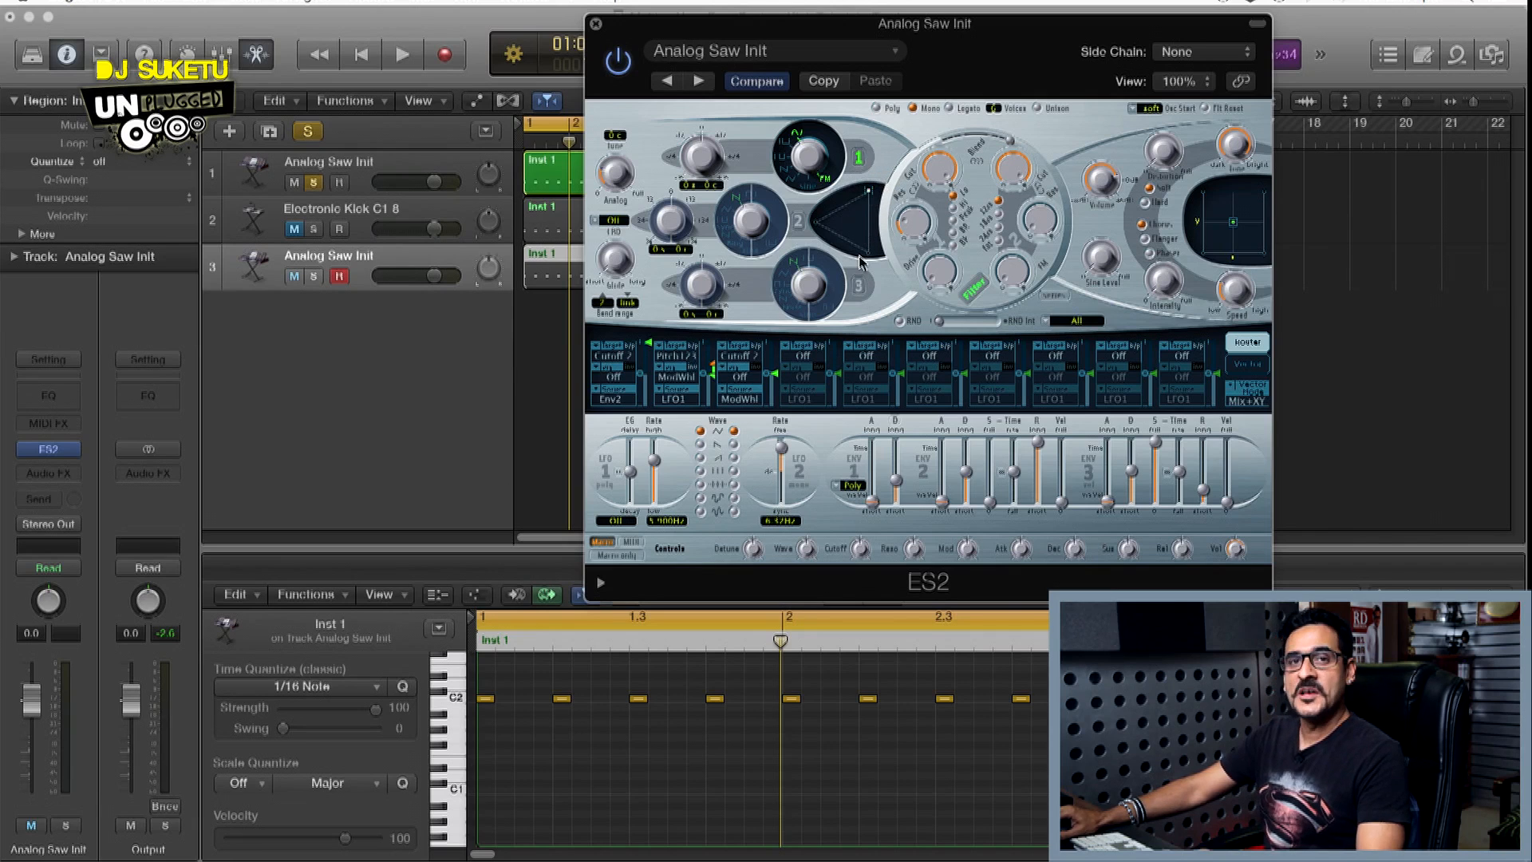
left_click_drag(696, 147, 705, 206)
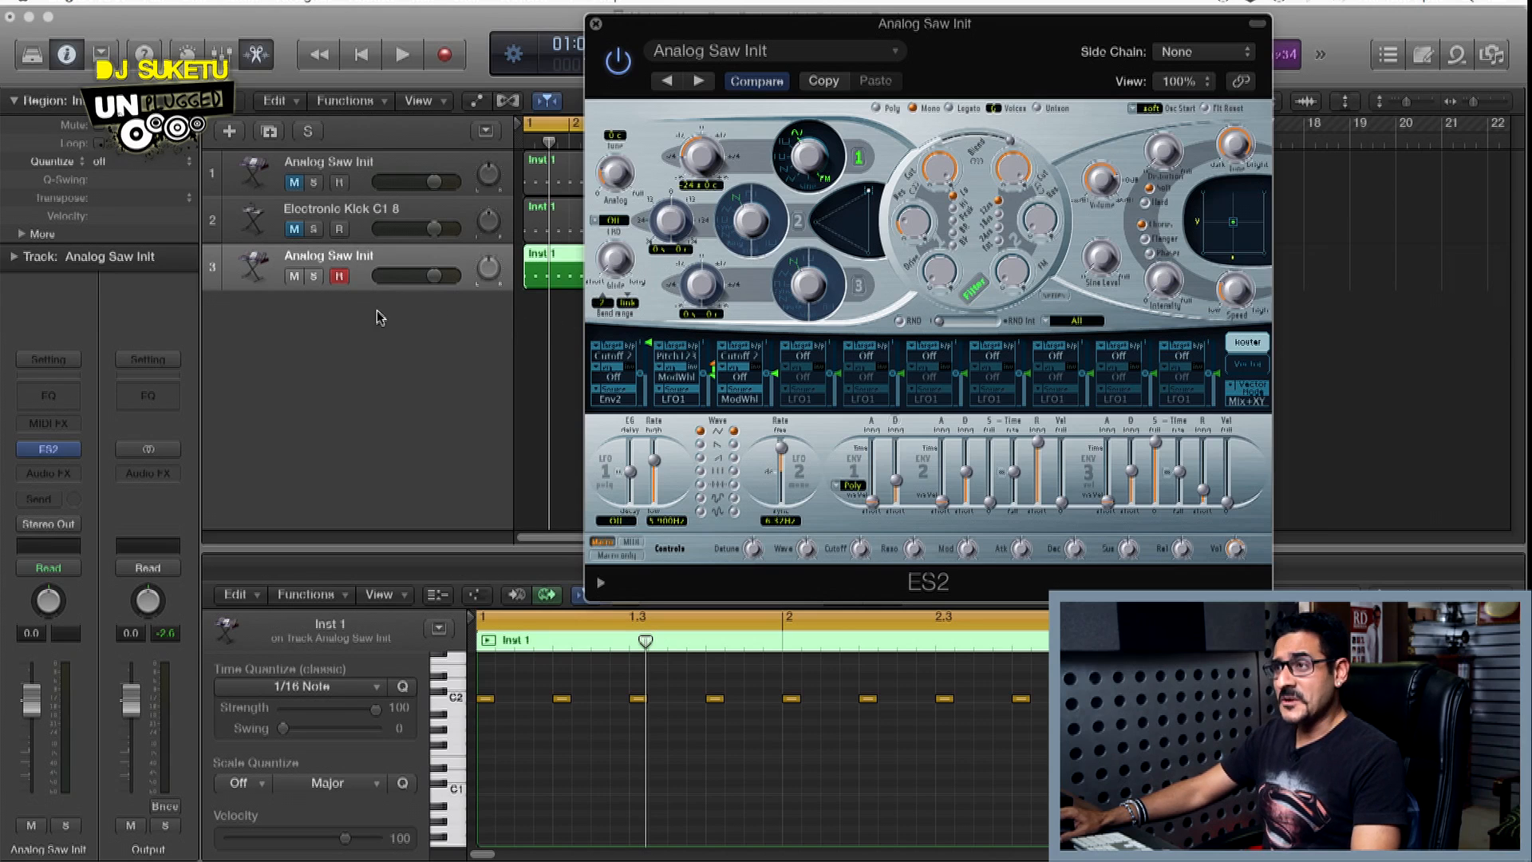
Play back the new ES2 track to hear the retuned sine oscillator
left_click(332, 325)
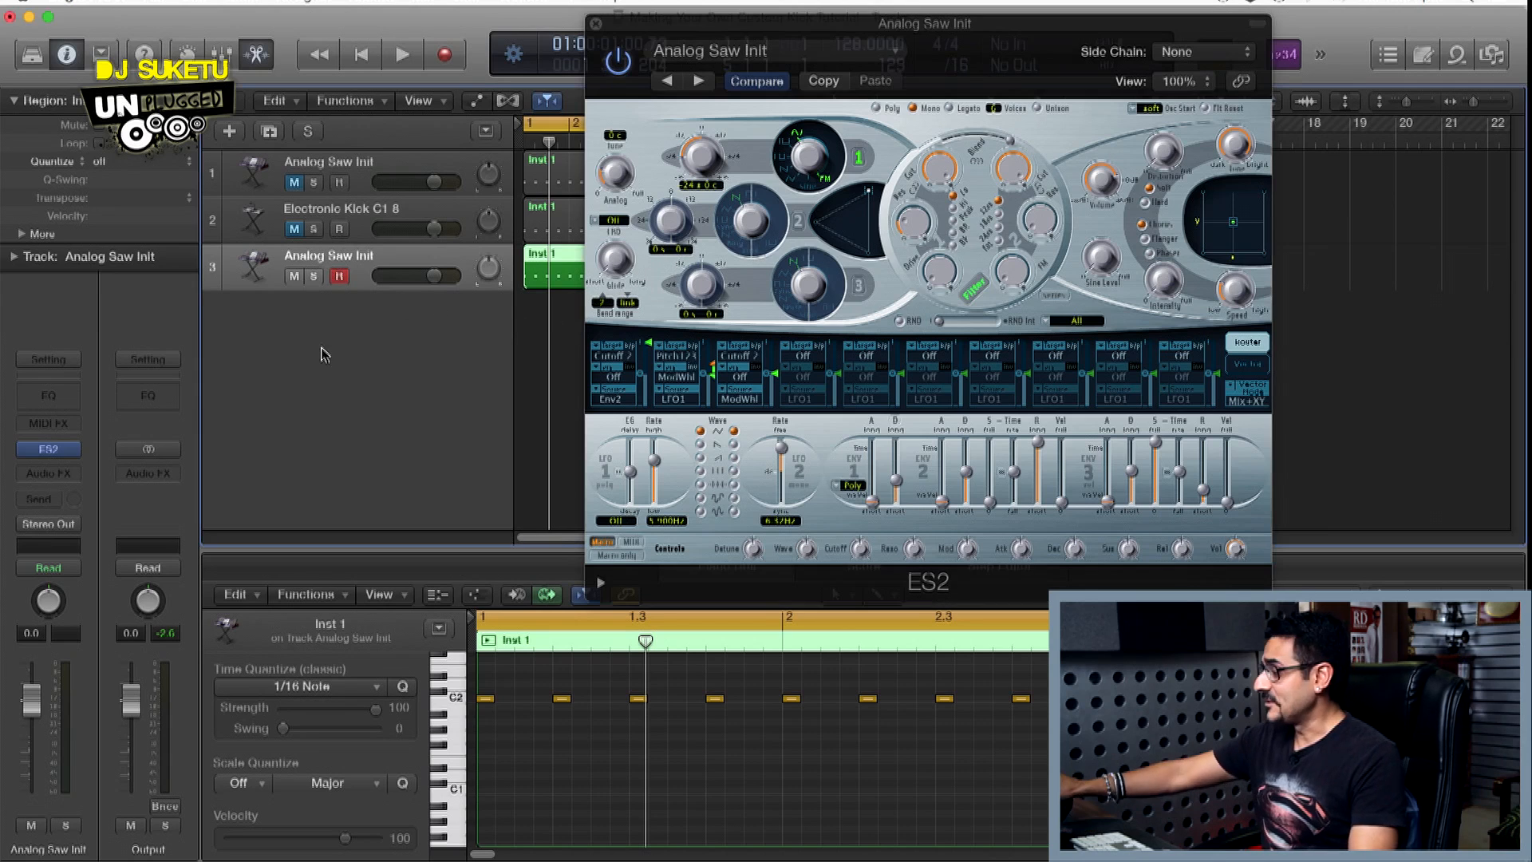
key("space")
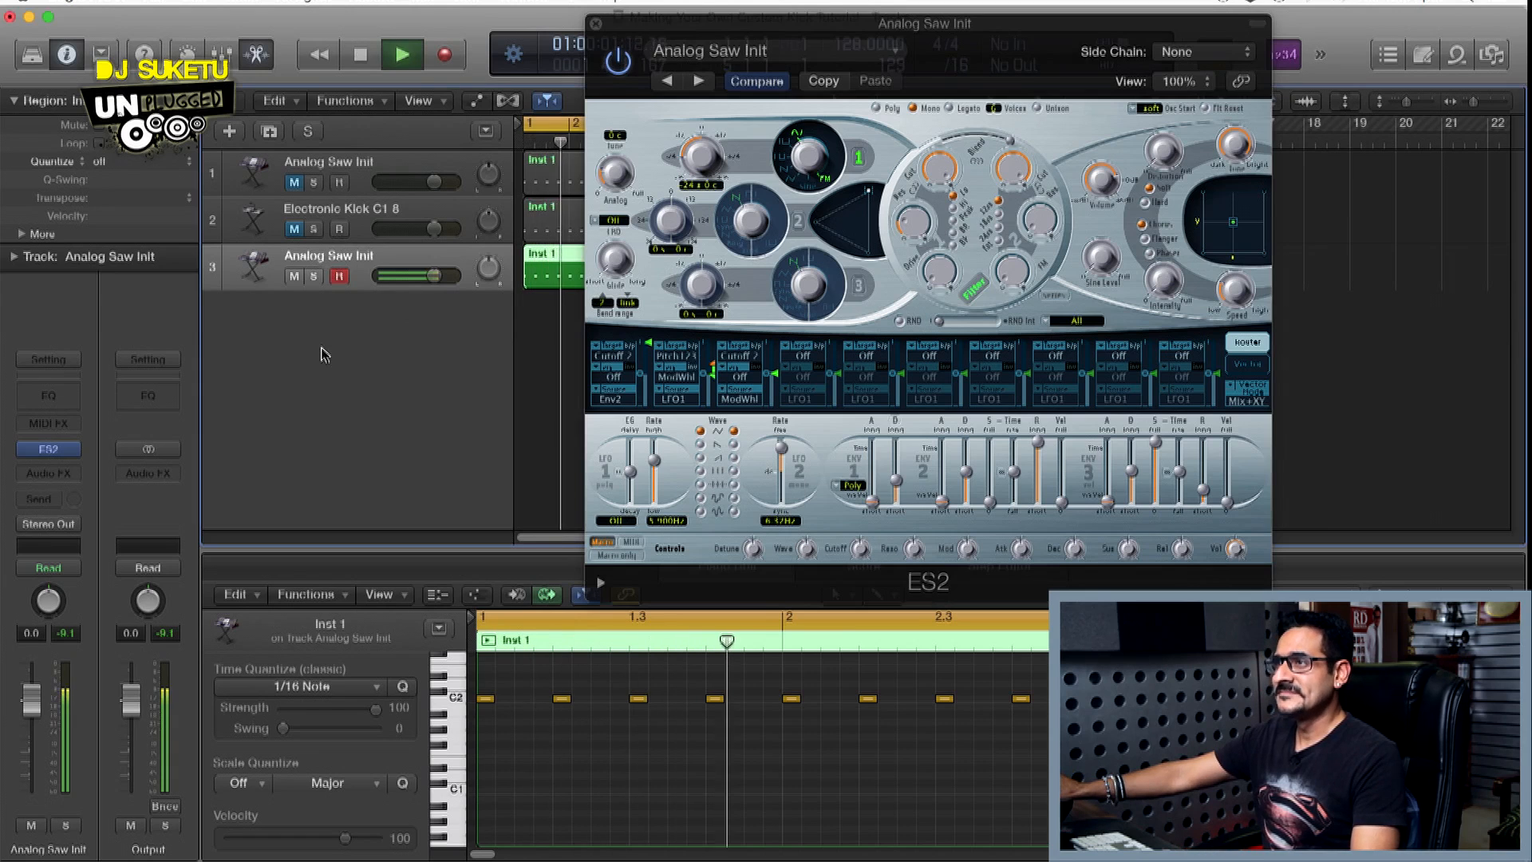
key("space")
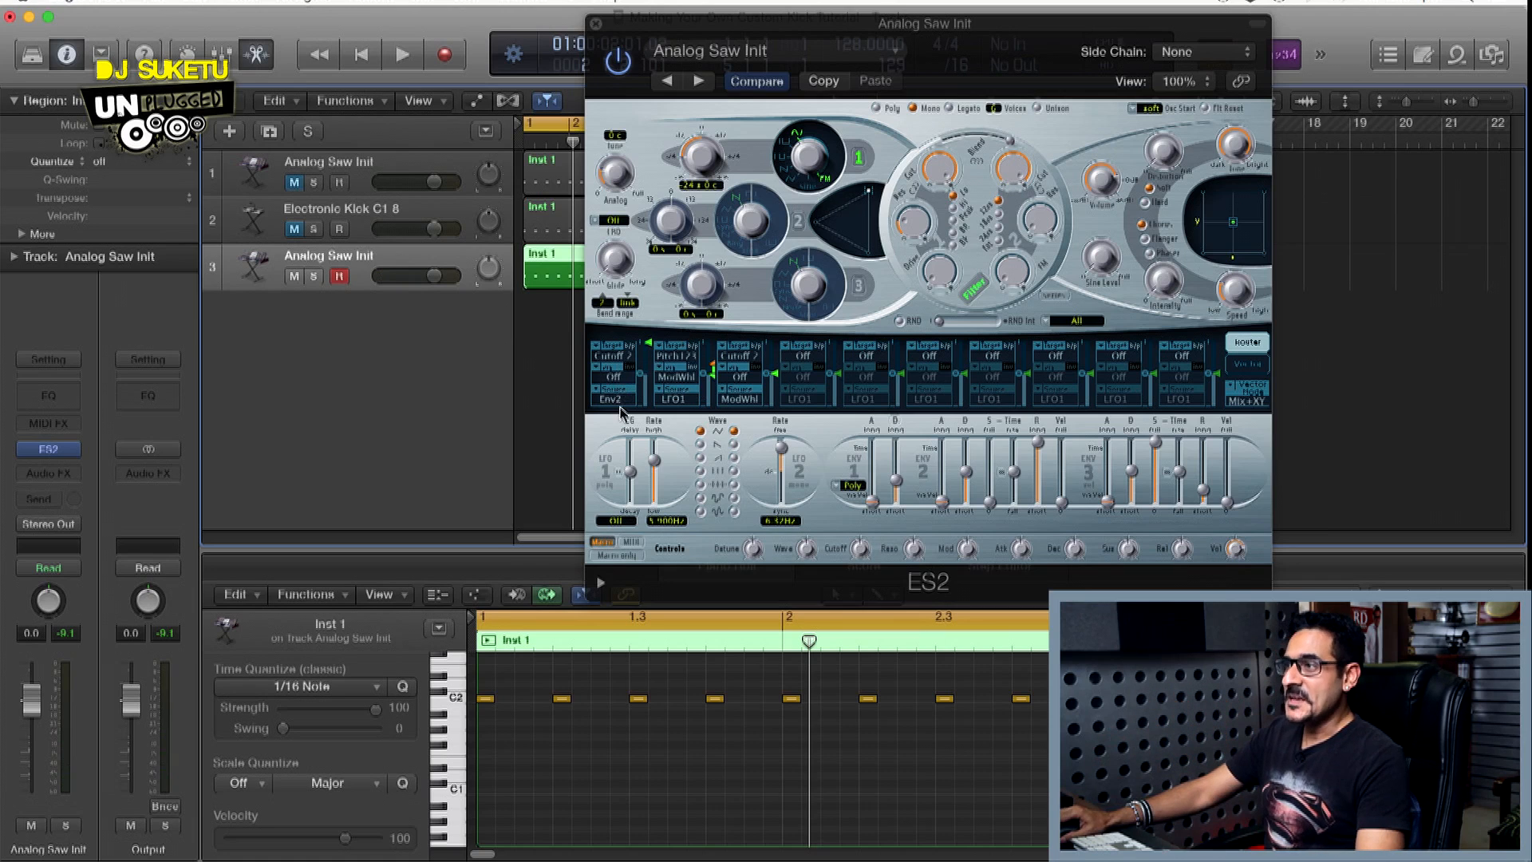
Set the first ES2 modulation routing to target Pitch 1 with Env1 as its source
left_click(620, 363)
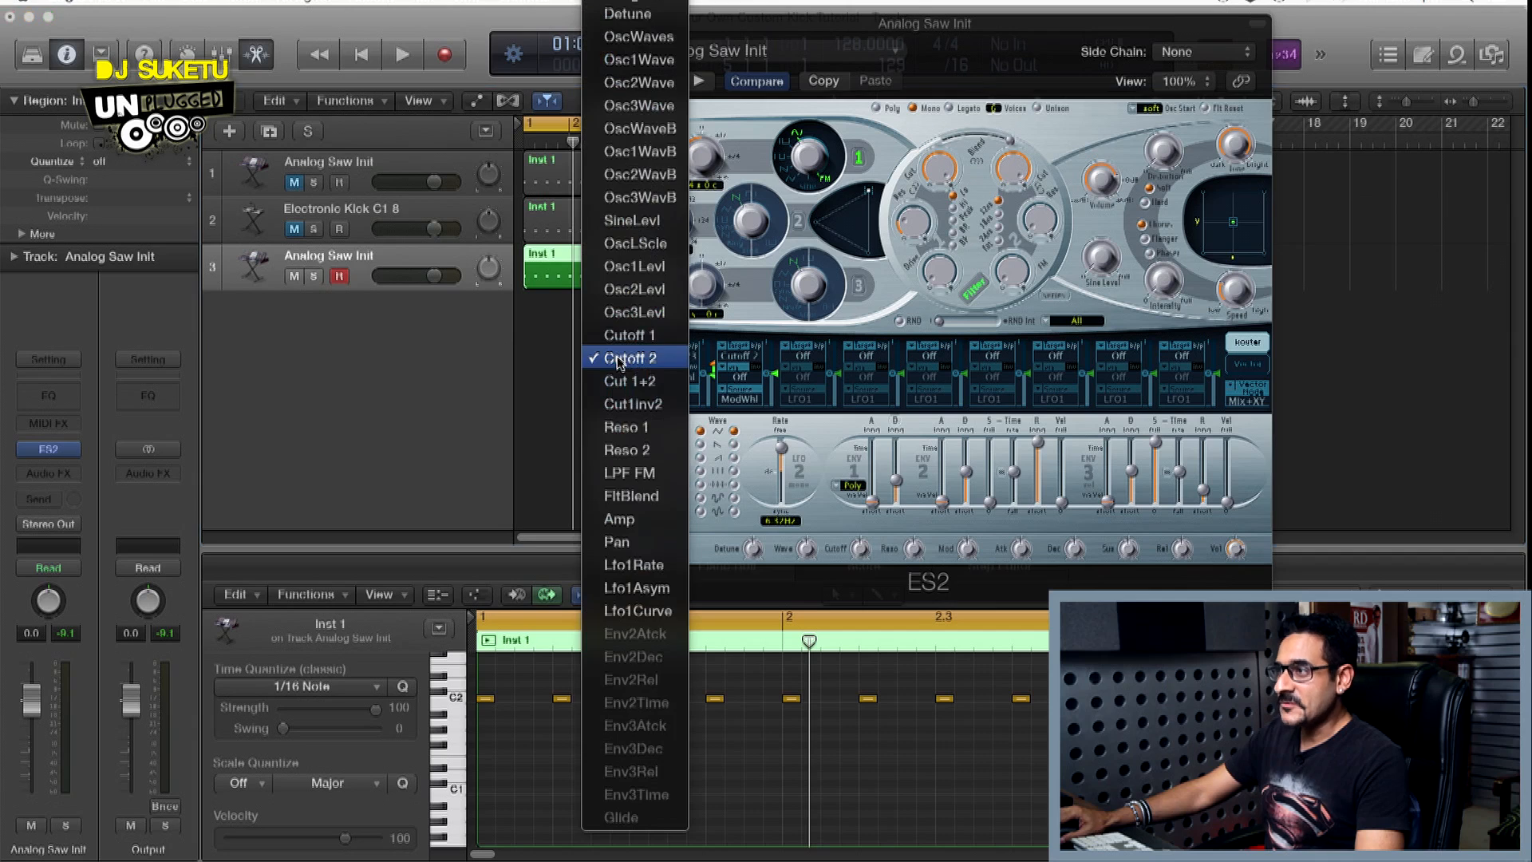
scroll(647, 140, "up", 3)
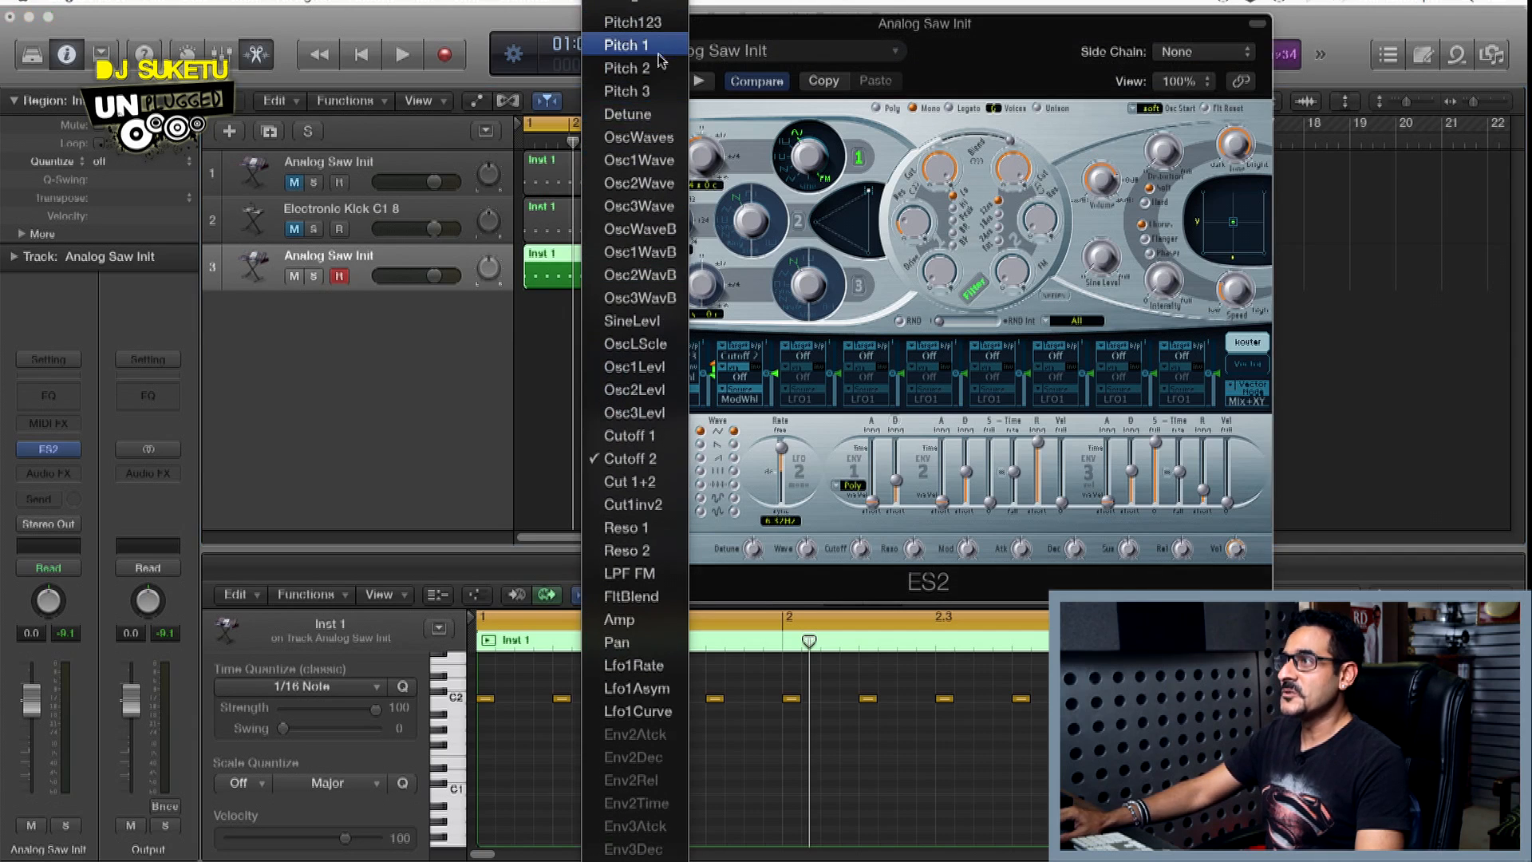
left_click(659, 46)
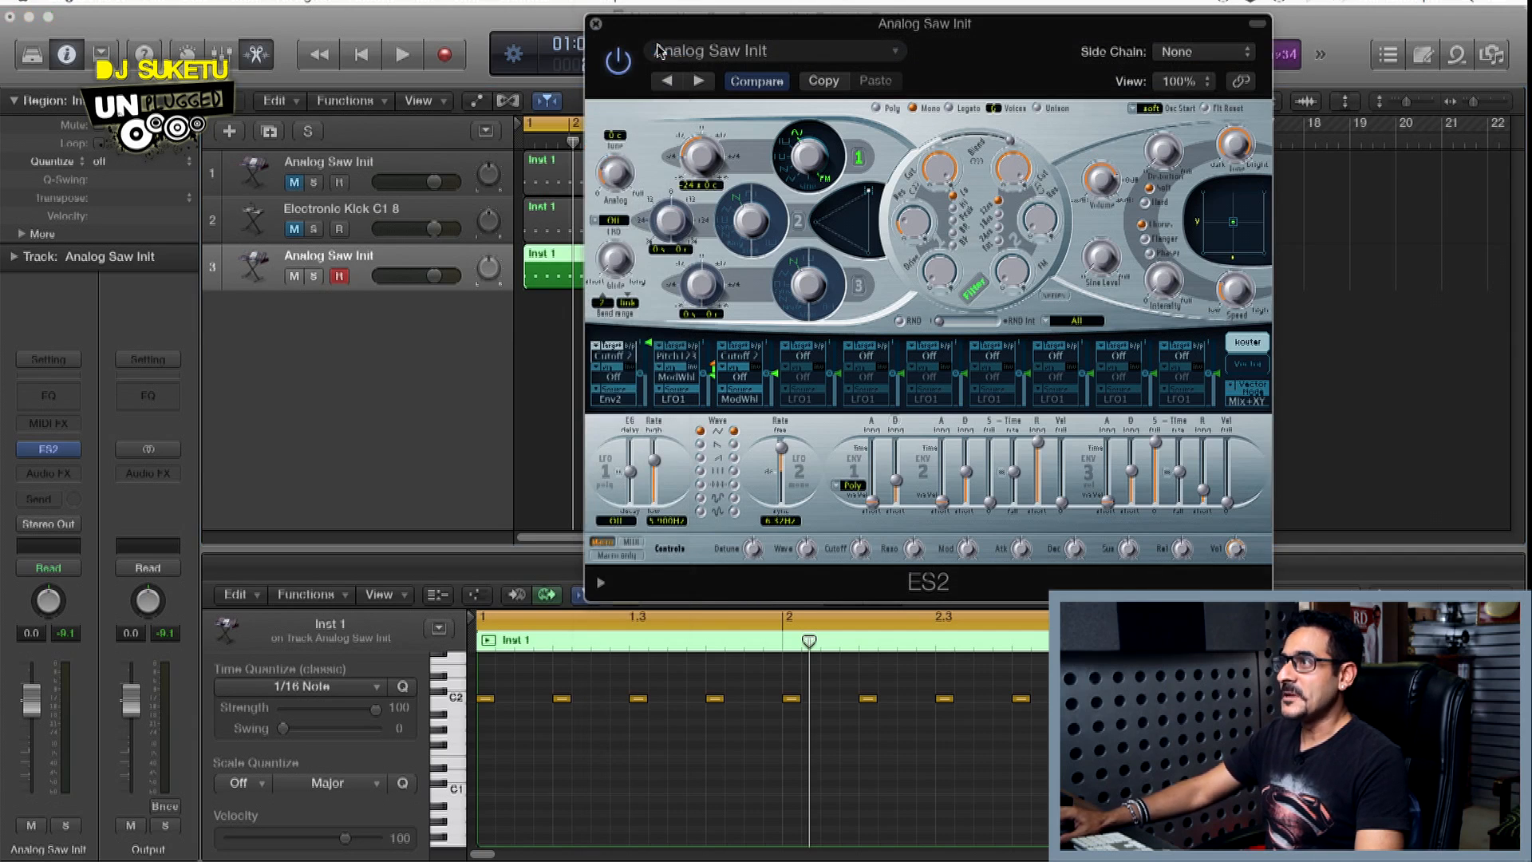
left_click(612, 401)
left_click(637, 392)
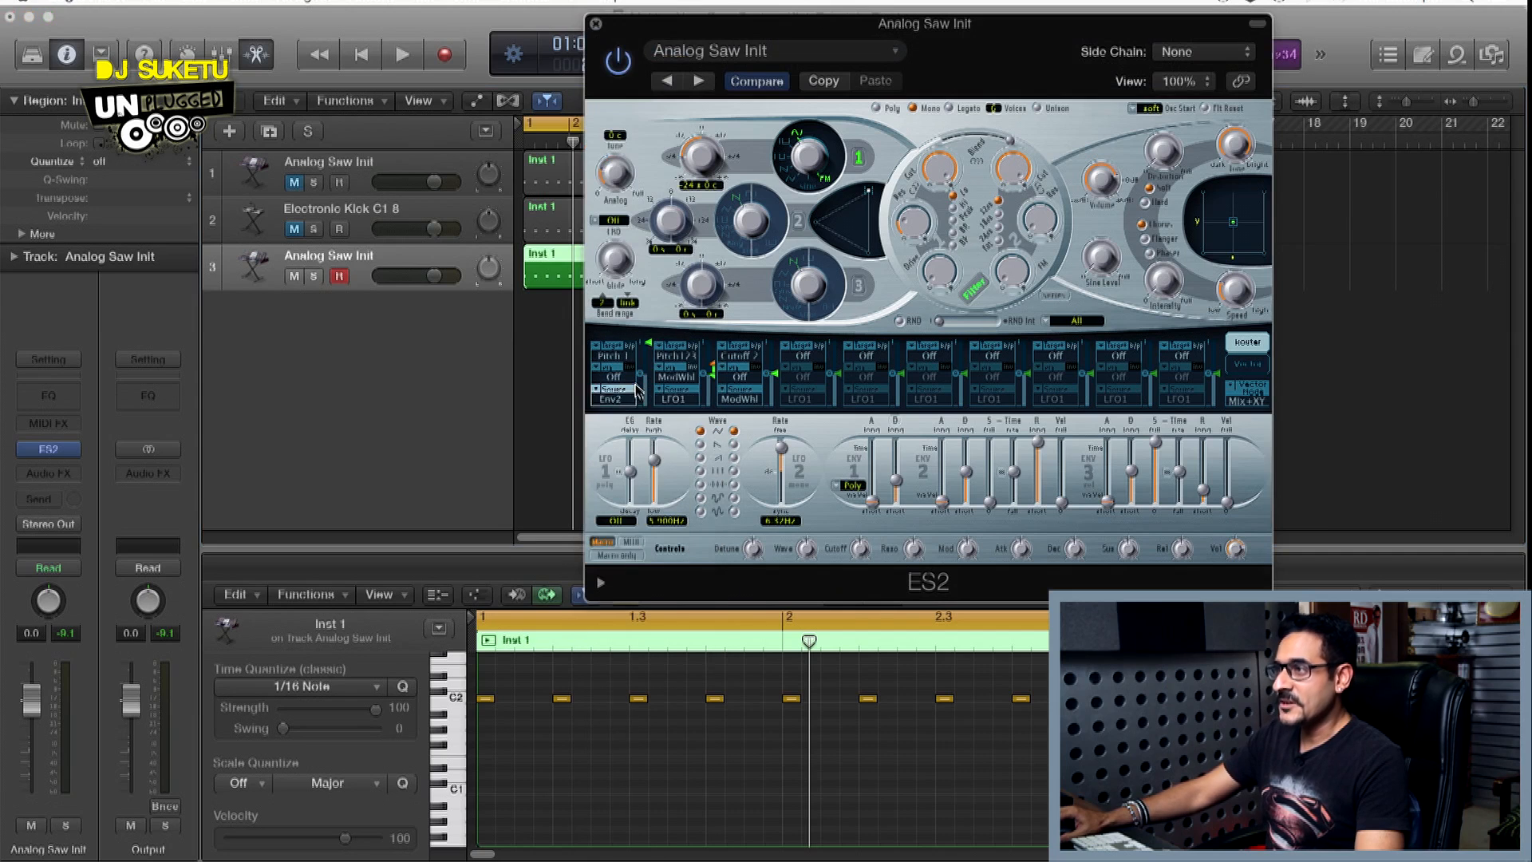
Set the second ES2 modulation routing to target Pitch 1 with Env2 as its source and its via control off
left_click(684, 361)
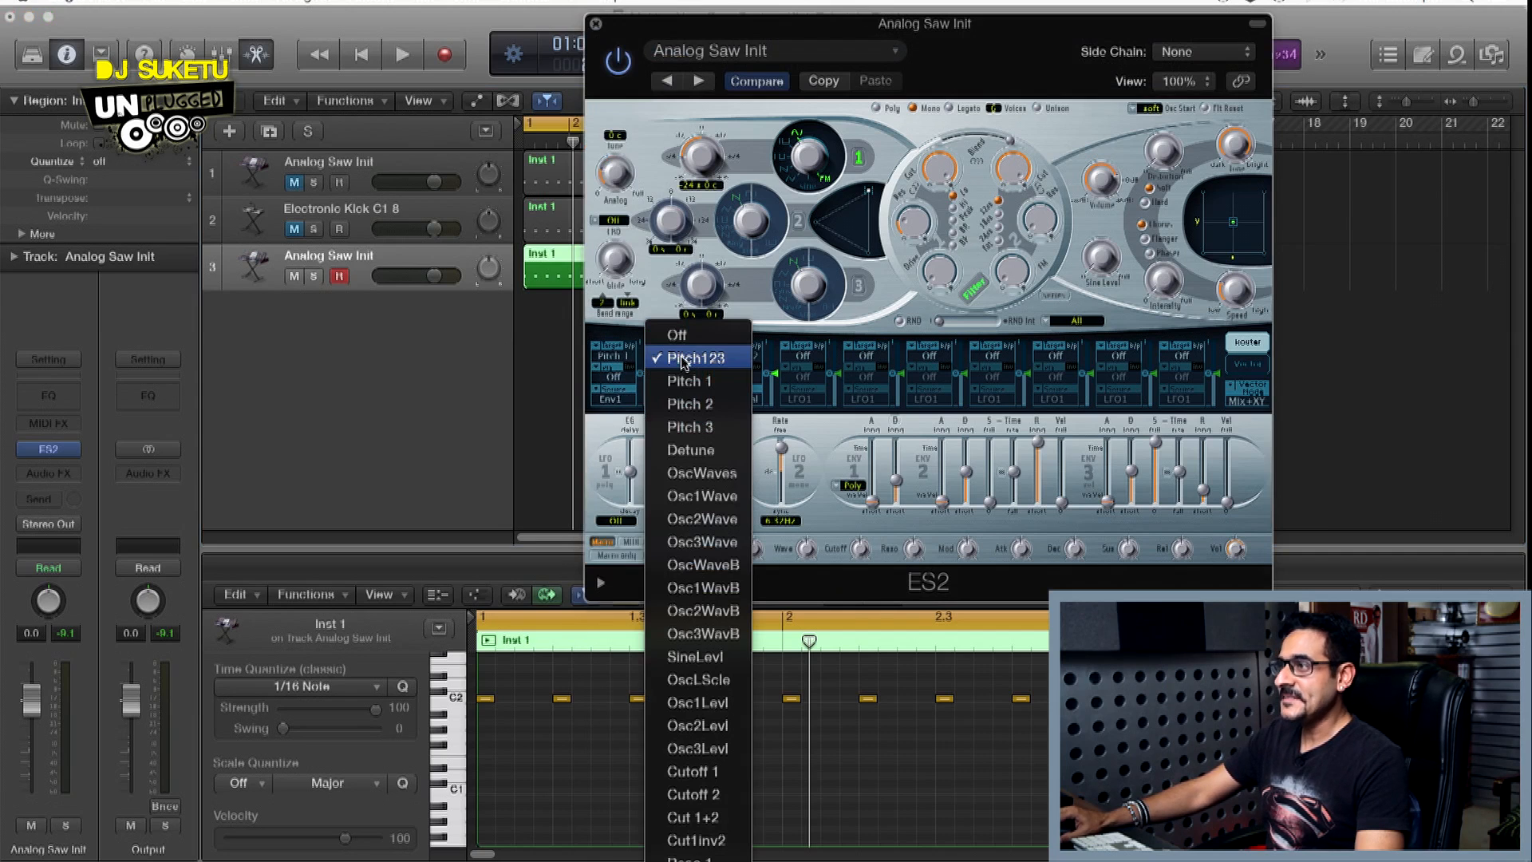
left_click(707, 381)
left_click(672, 399)
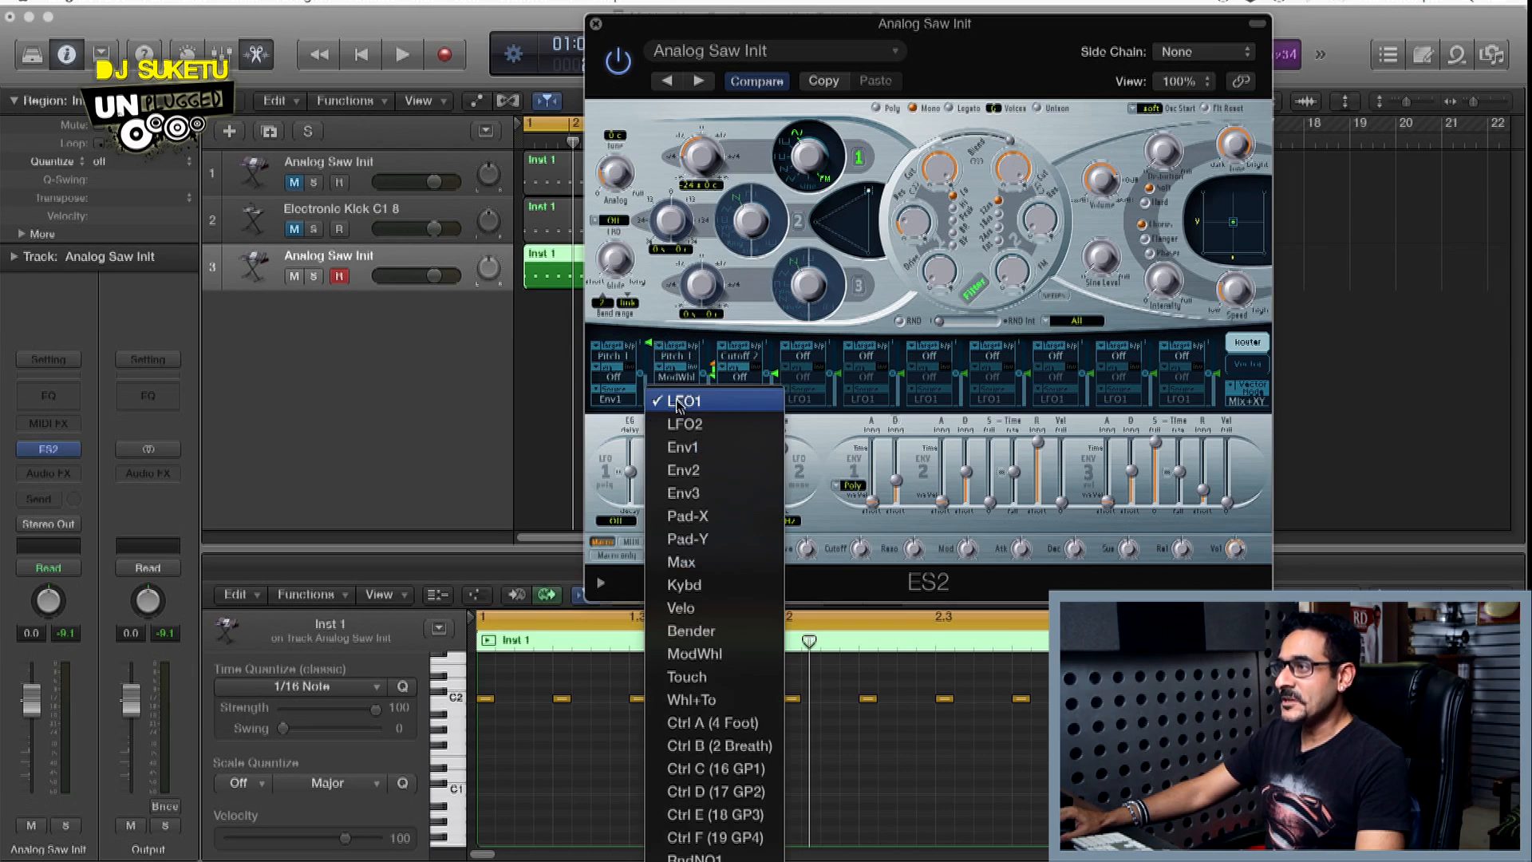
left_click(695, 472)
left_click(684, 386)
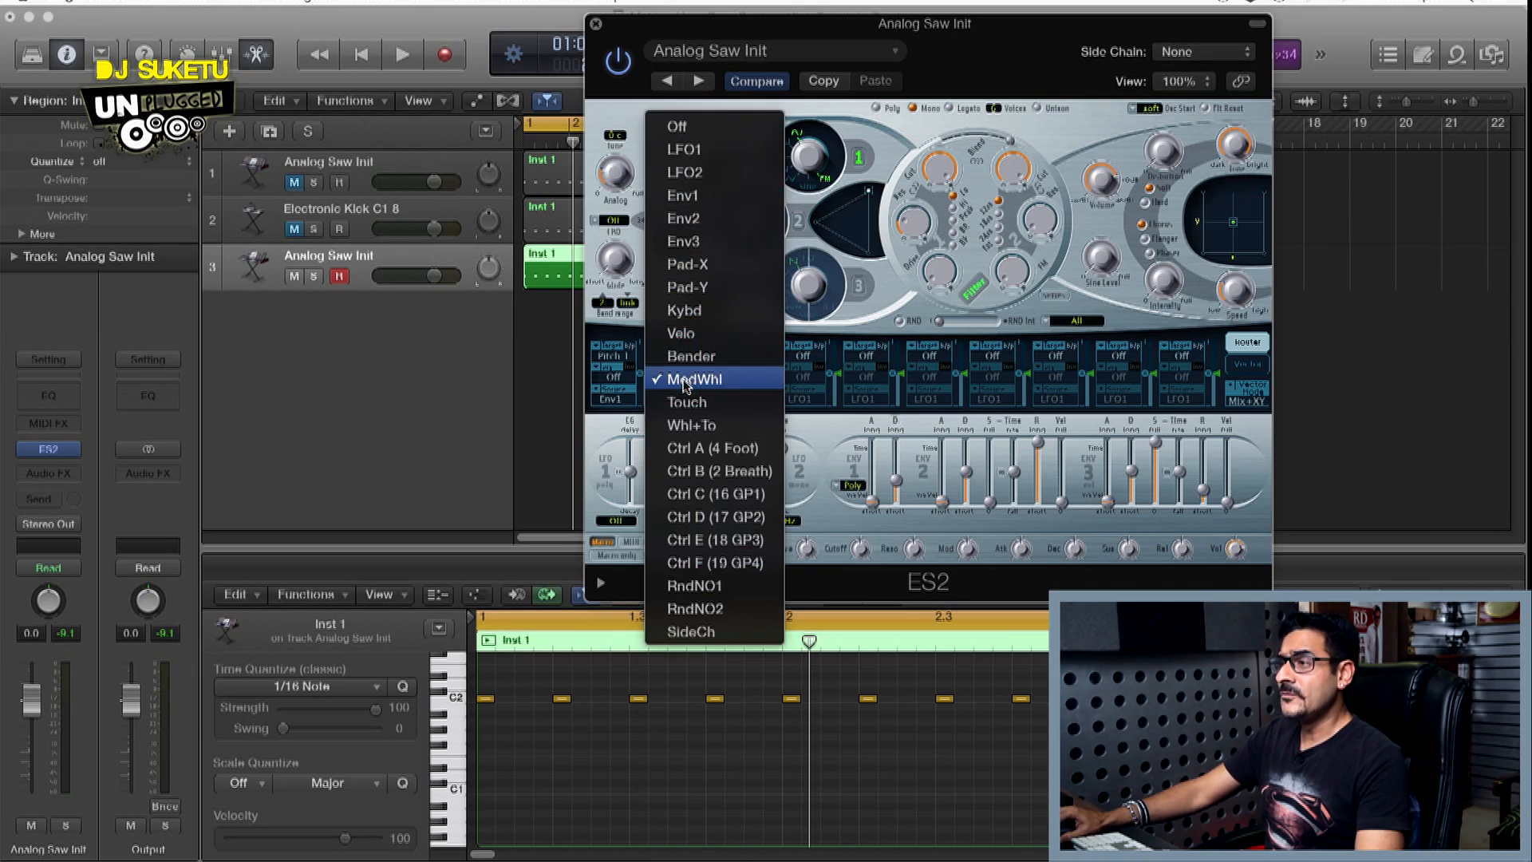
key("Escape")
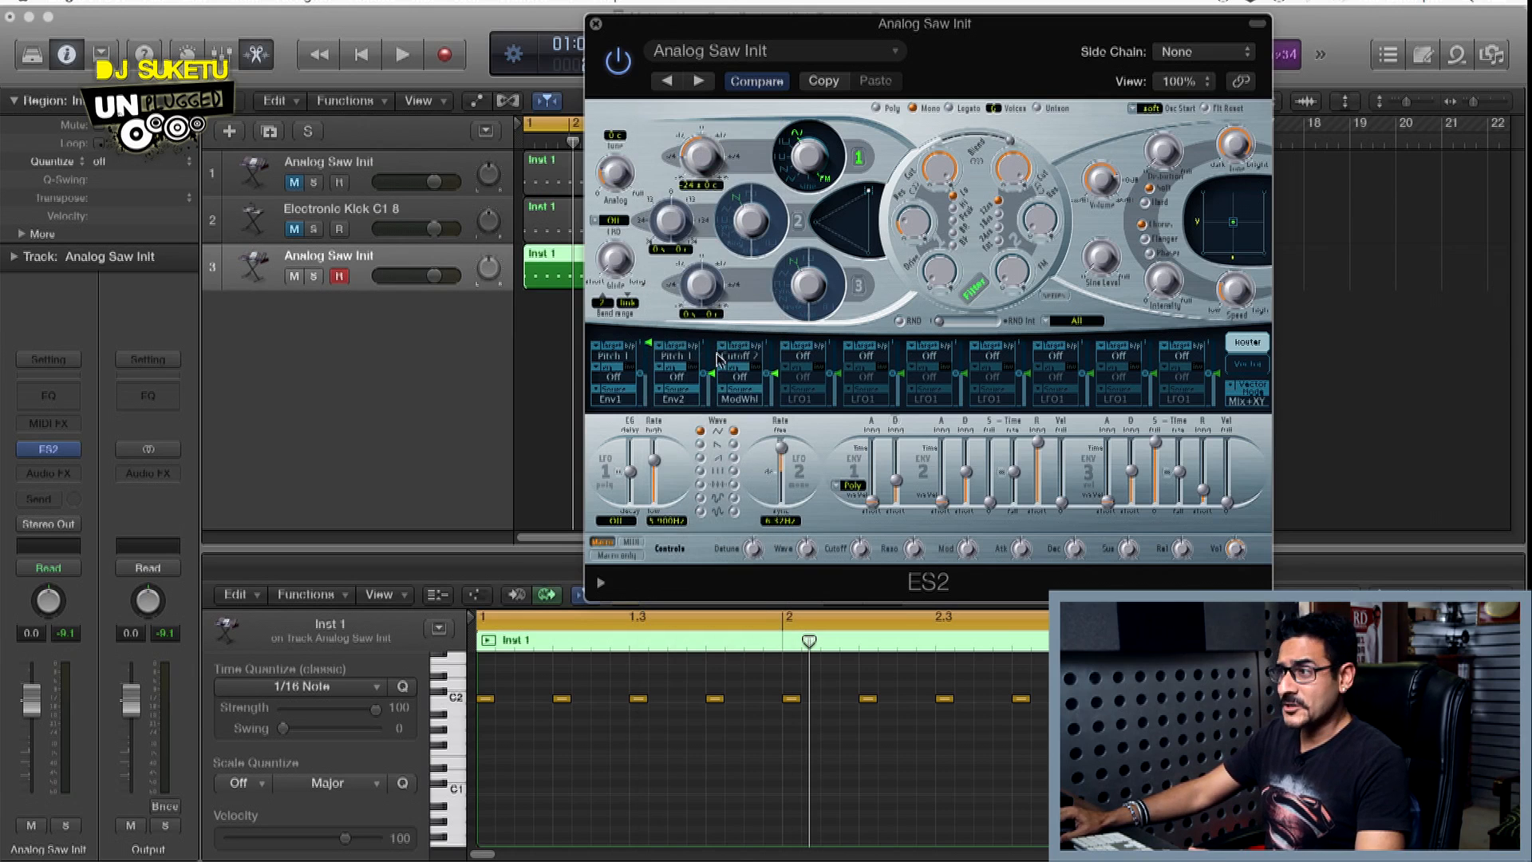
Raise the second ES2 routing's modulation amount to maximum and set the third routing's target to Off
left_click_drag(714, 374, 714, 293)
left_click(650, 342)
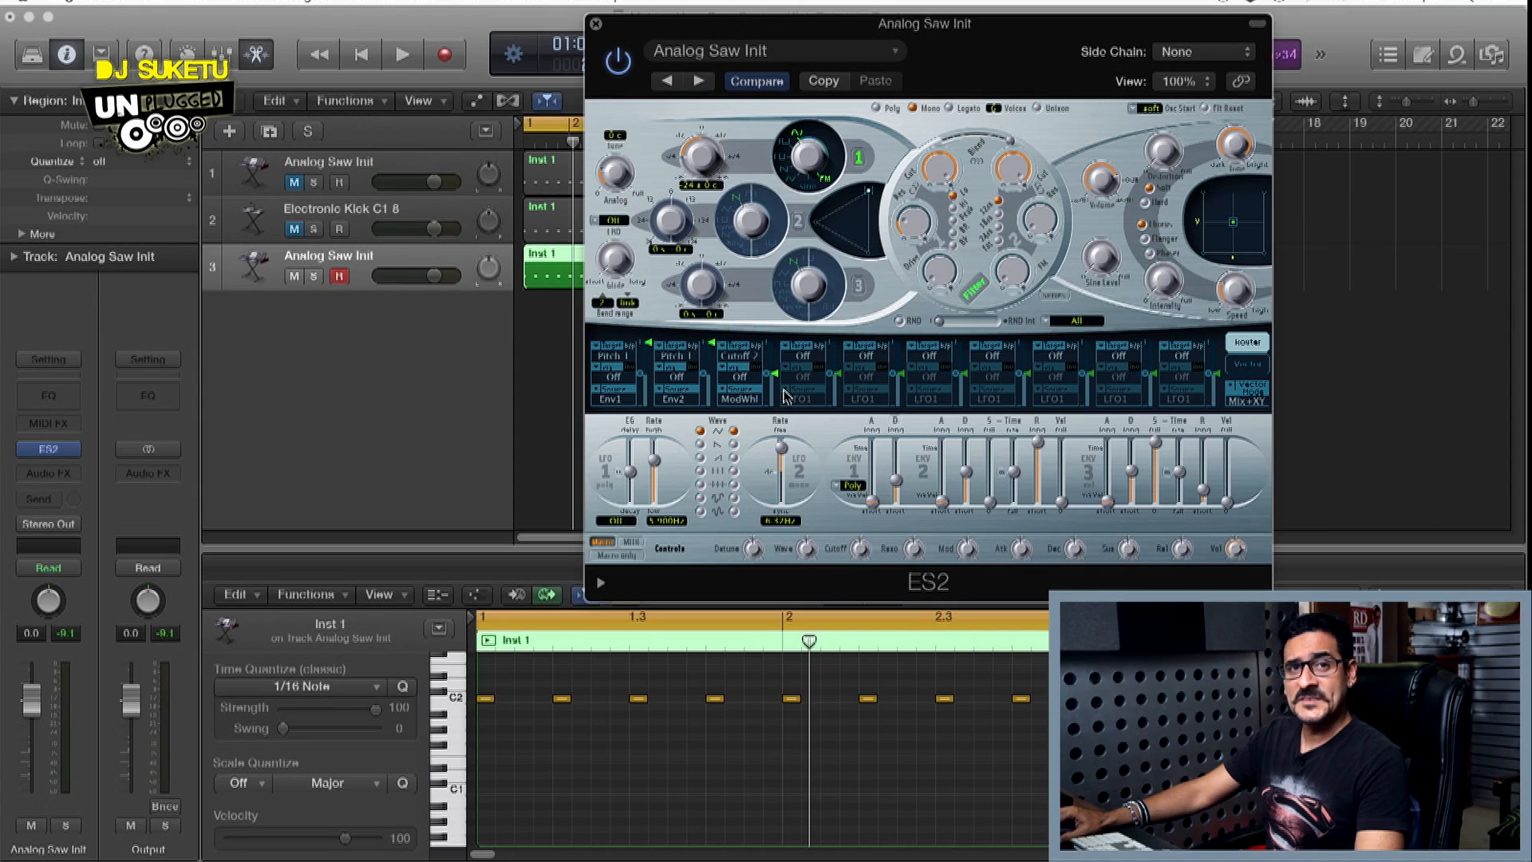
left_click(746, 368)
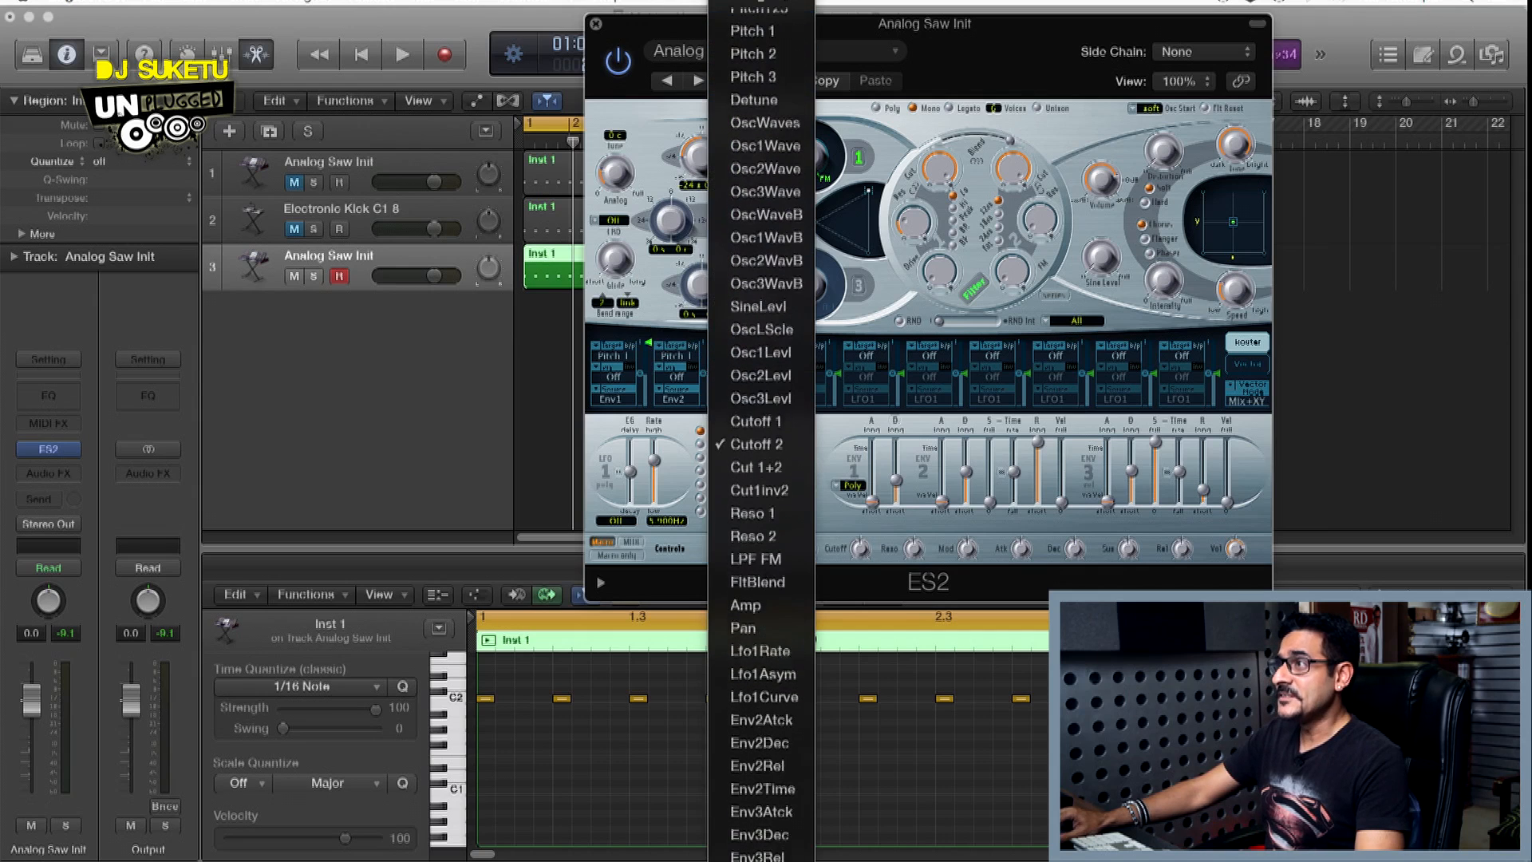
left_click(735, 10)
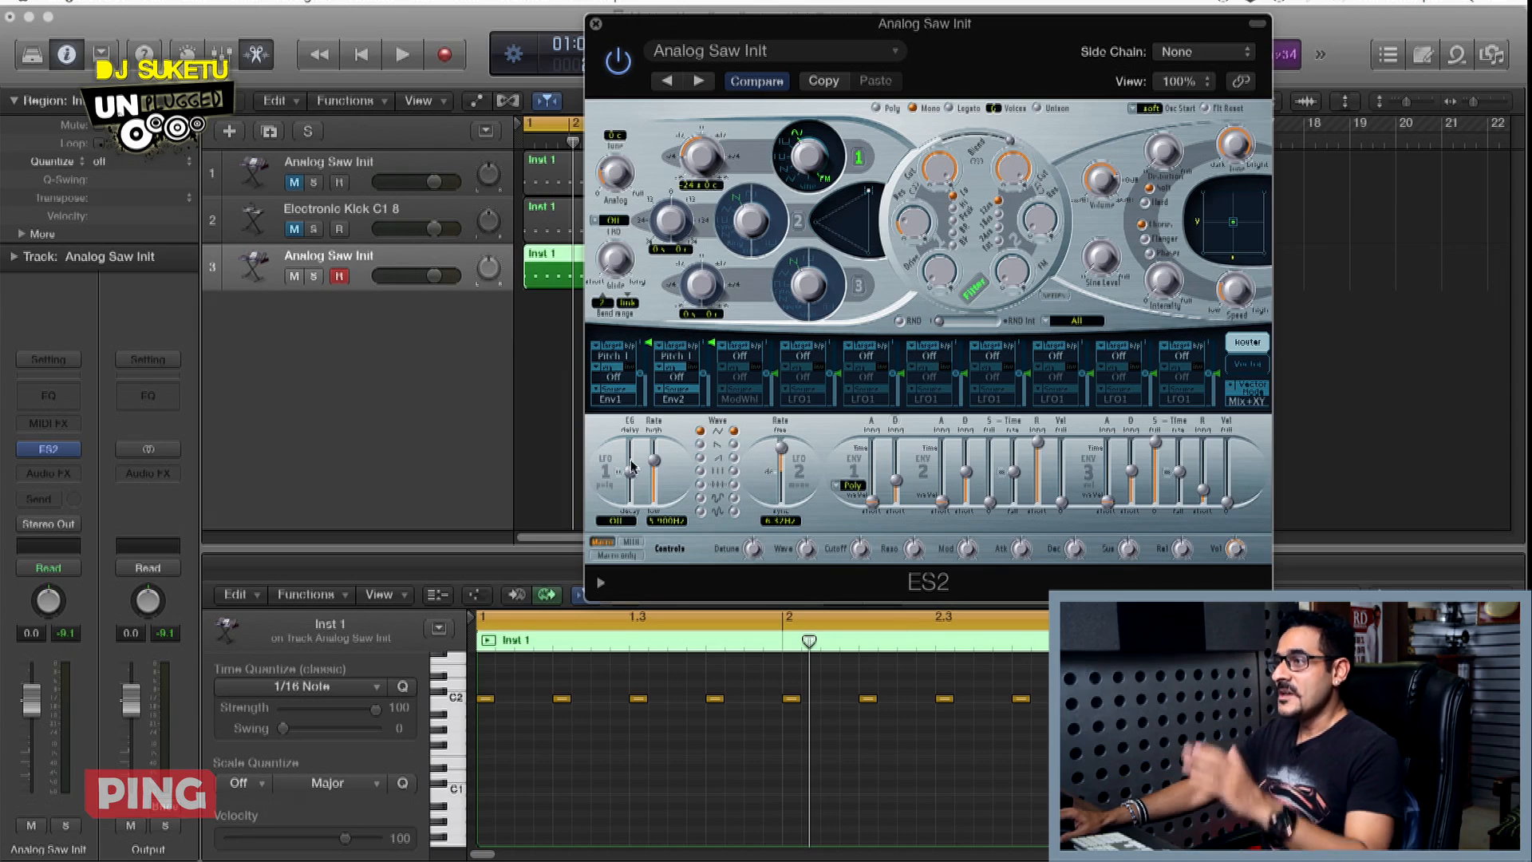
Set ES2 envelope 1 to Mono and raise its attack slightly
left_click(845, 487)
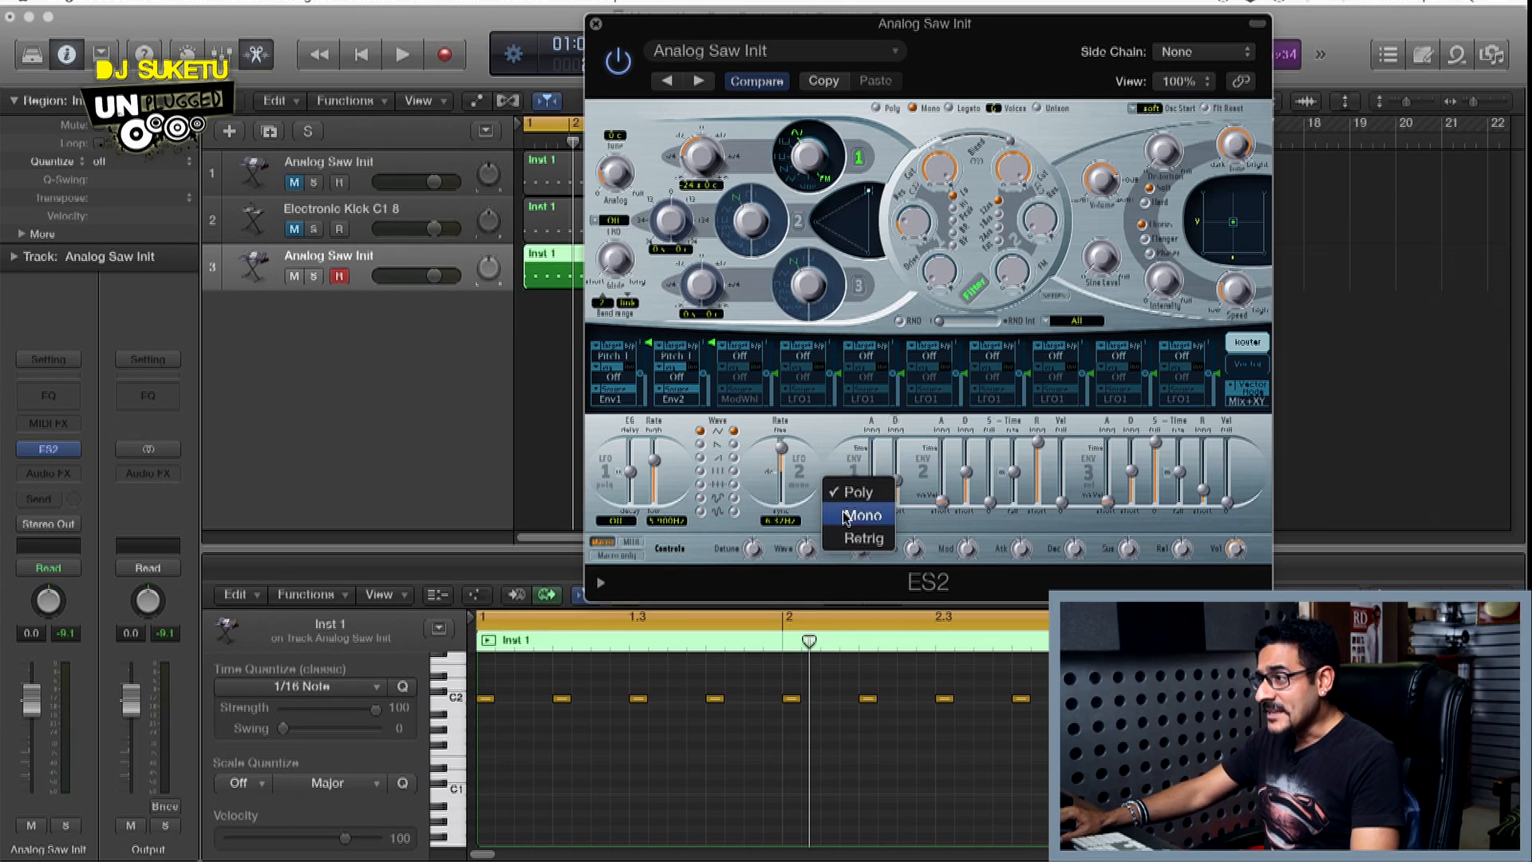
left_click(846, 517)
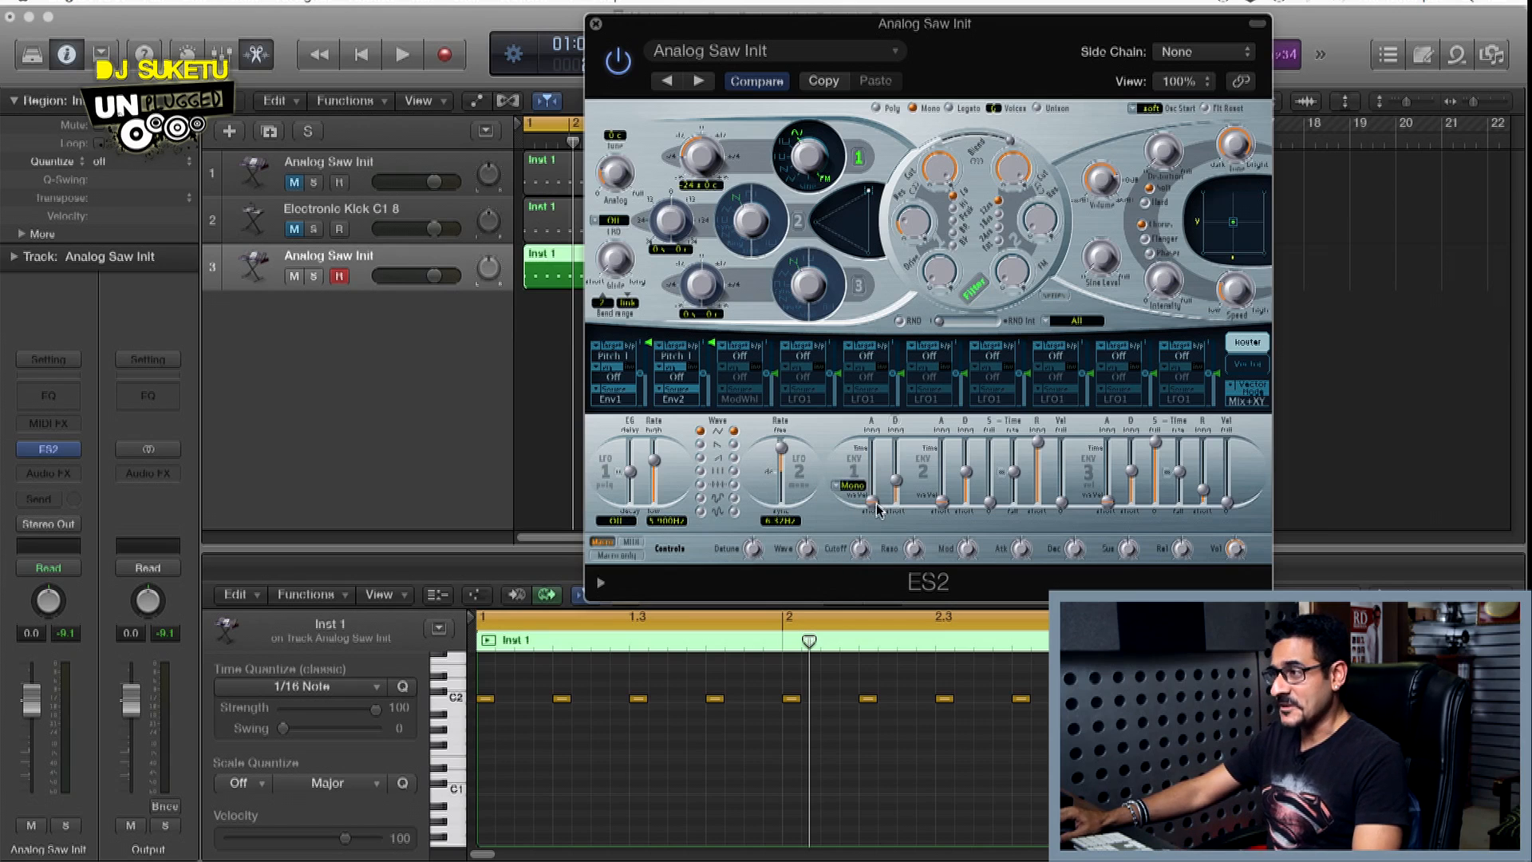
left_click_drag(875, 510, 898, 483)
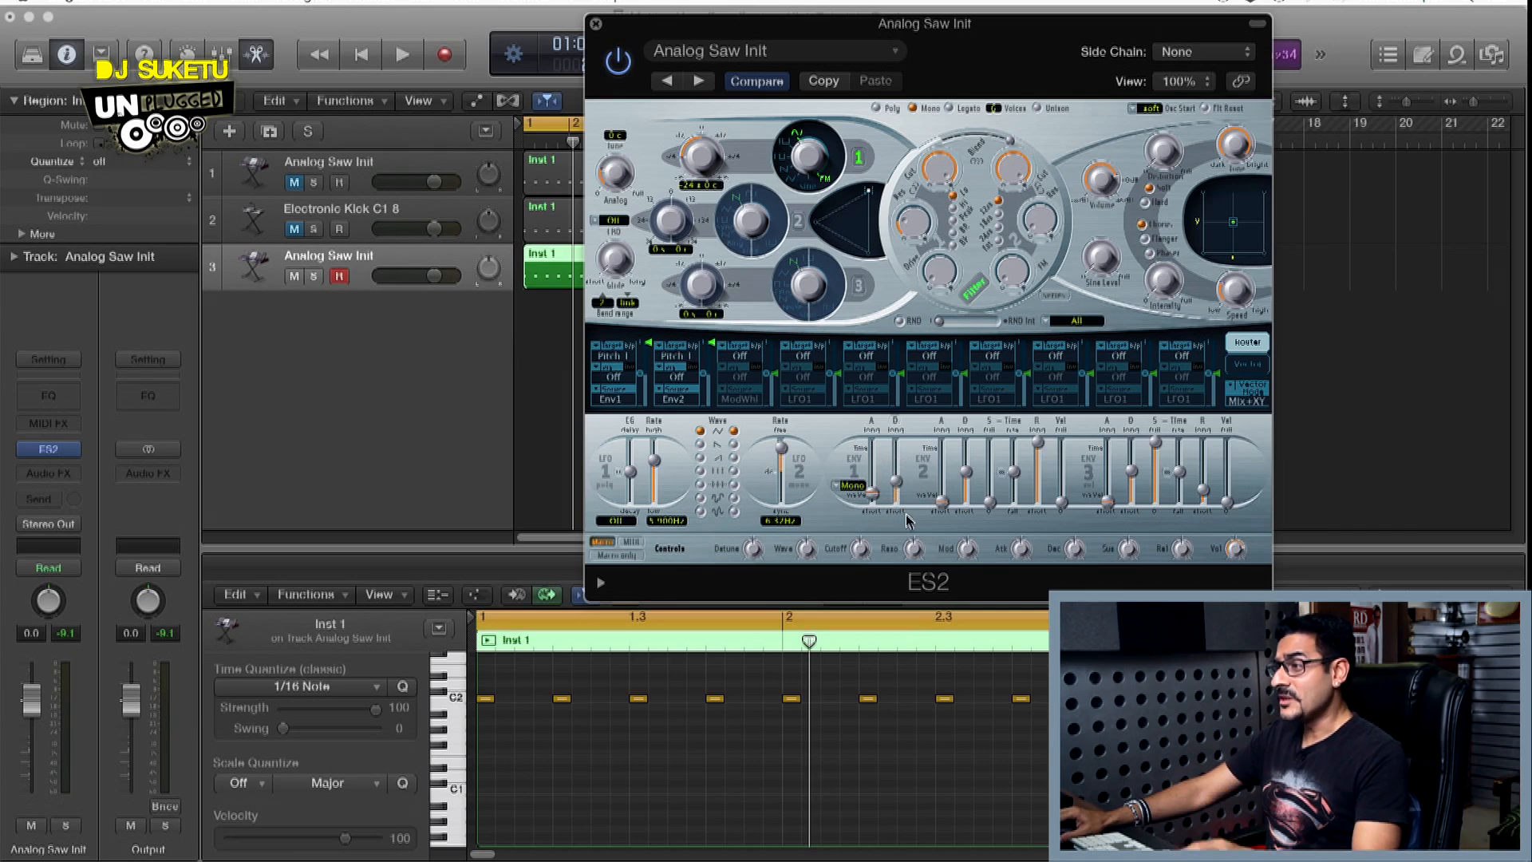
Shorten the decay of ES2 envelope 2 to nearly its minimum while the kick pattern plays
left_click(944, 499)
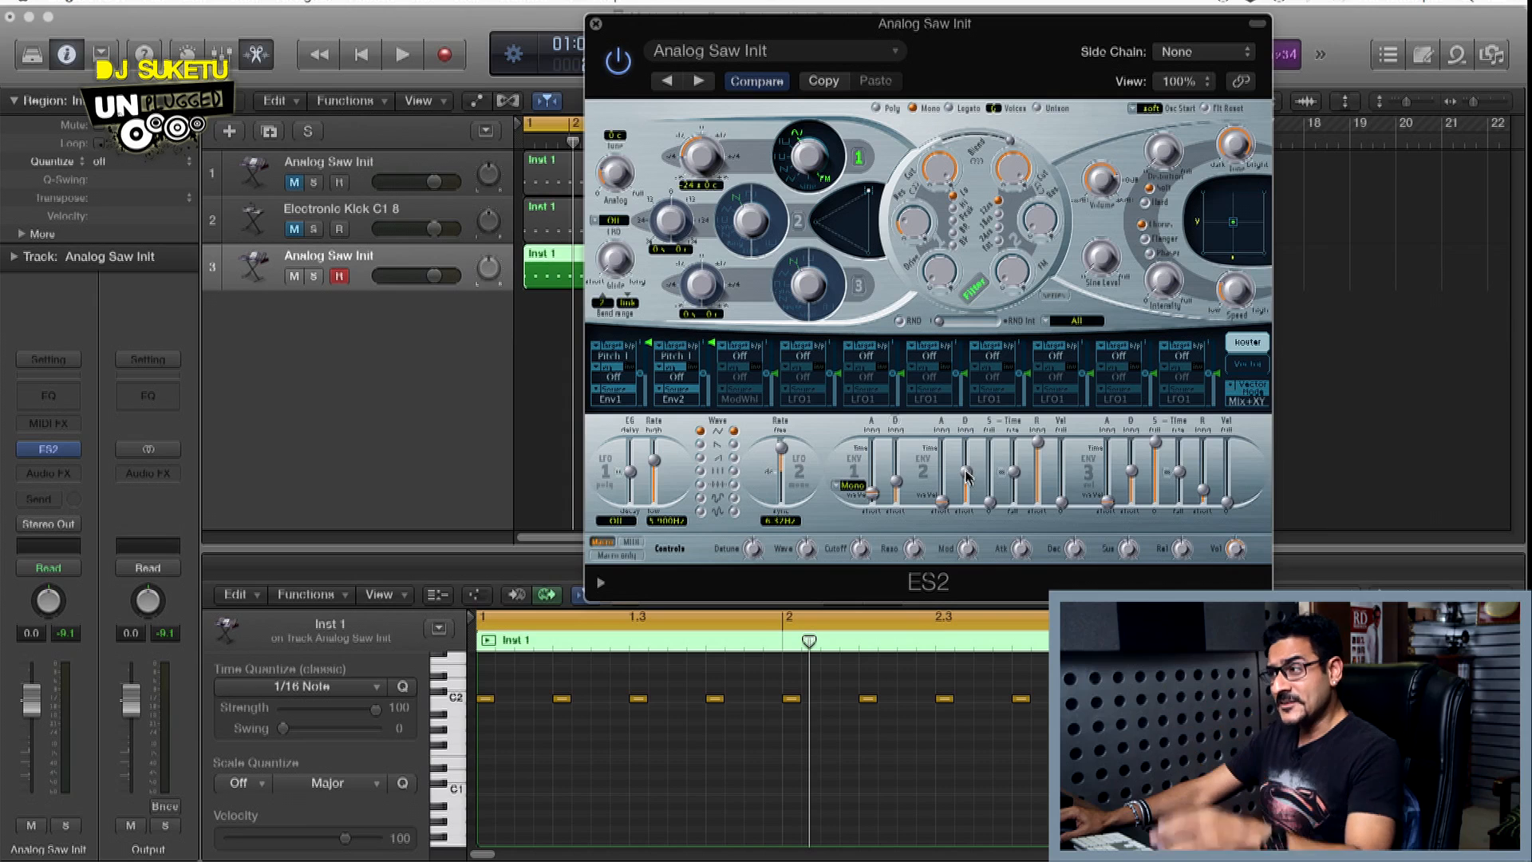
key("space")
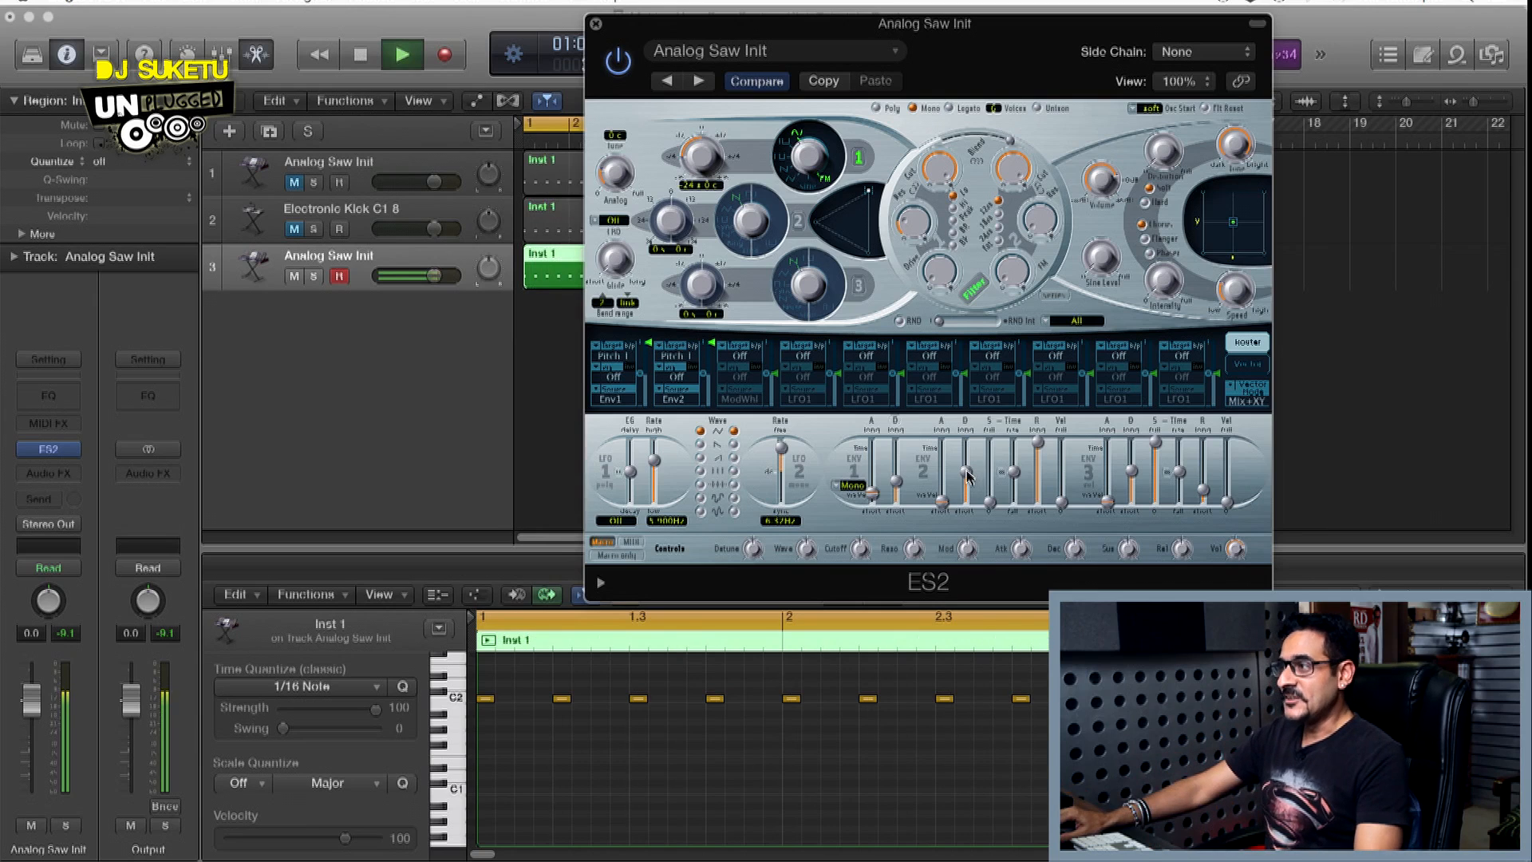
left_click(967, 476)
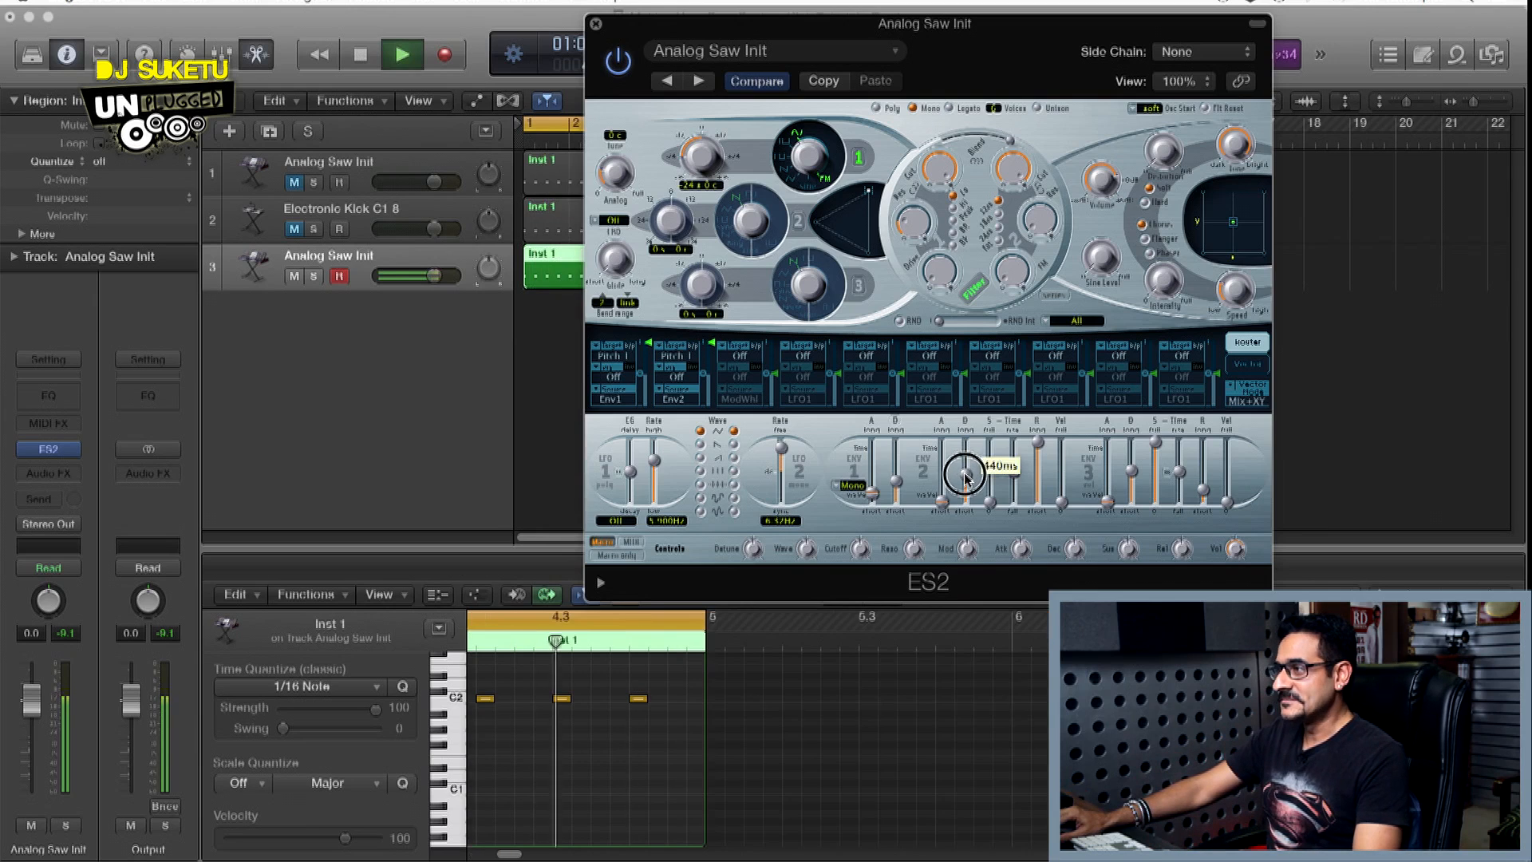
left_click_drag(967, 475, 970, 497)
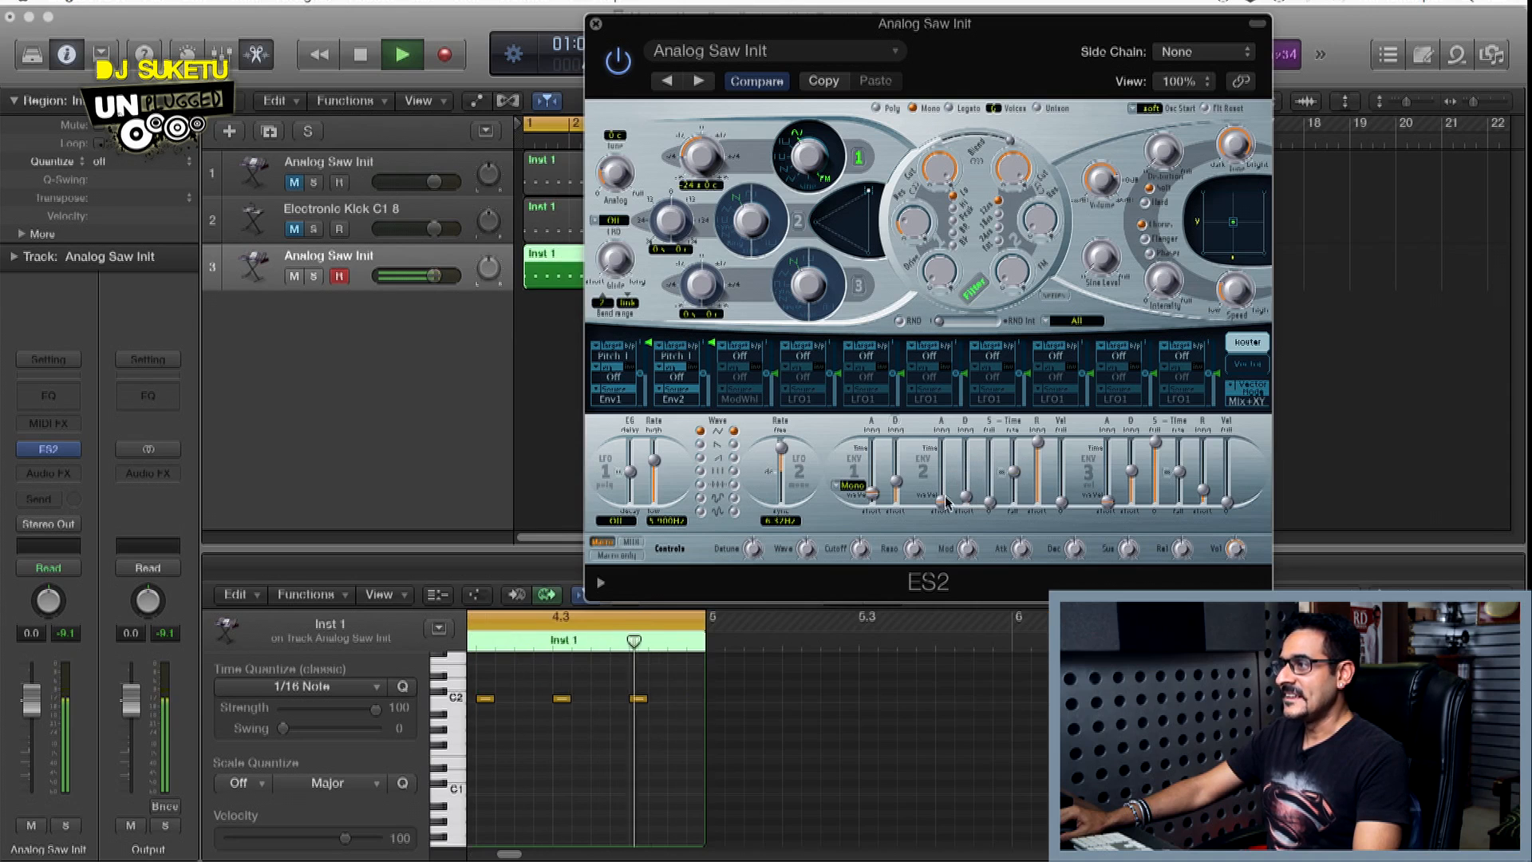
key("space")
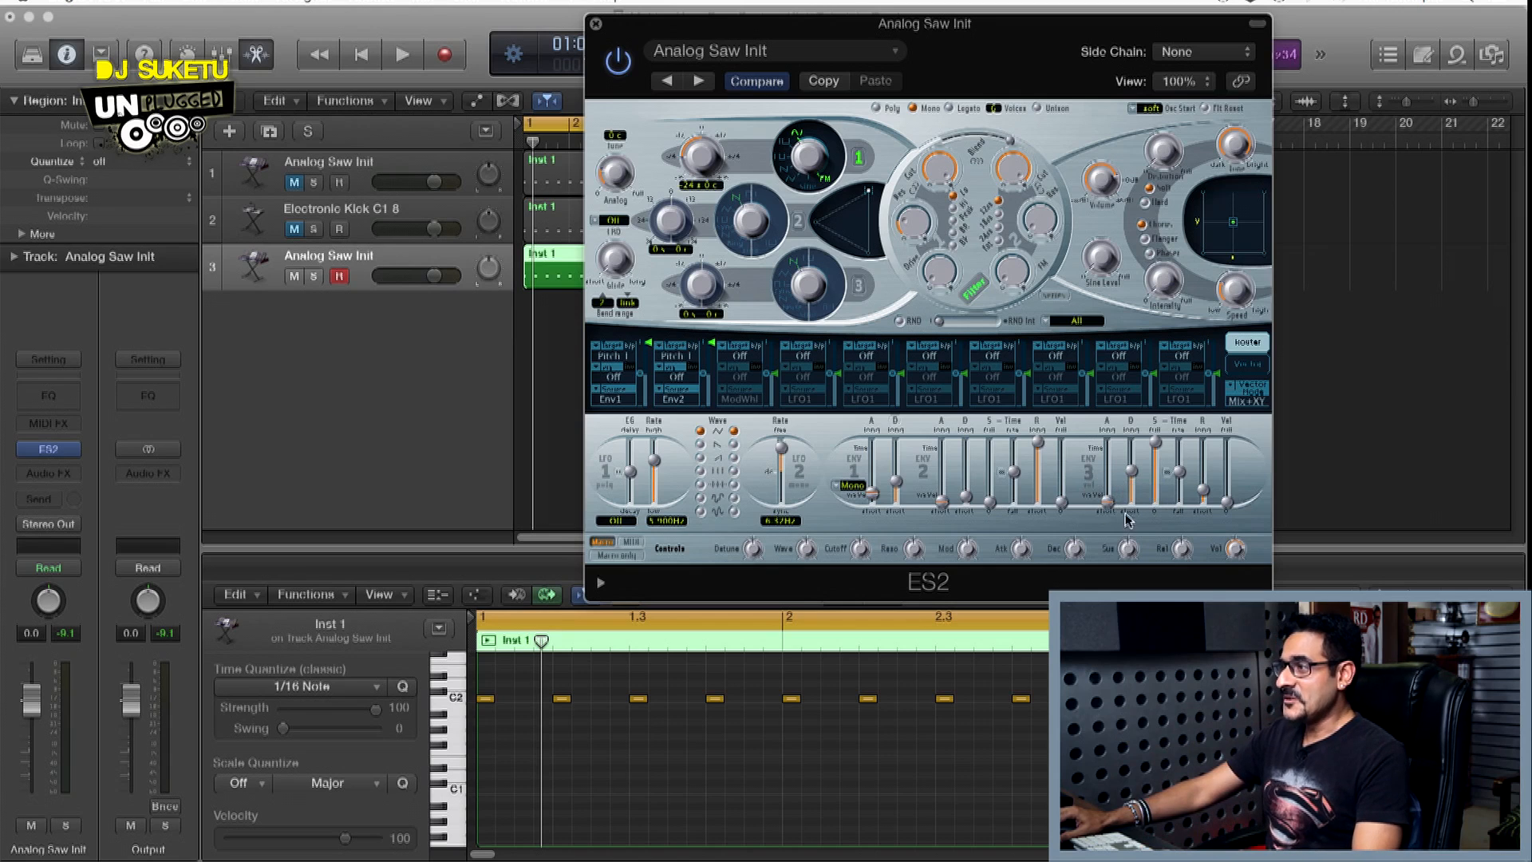
Shape ES2 envelope 3 by raising its attack slightly, shortening its decay a little and lengthening its release
left_click_drag(1107, 503, 1106, 503)
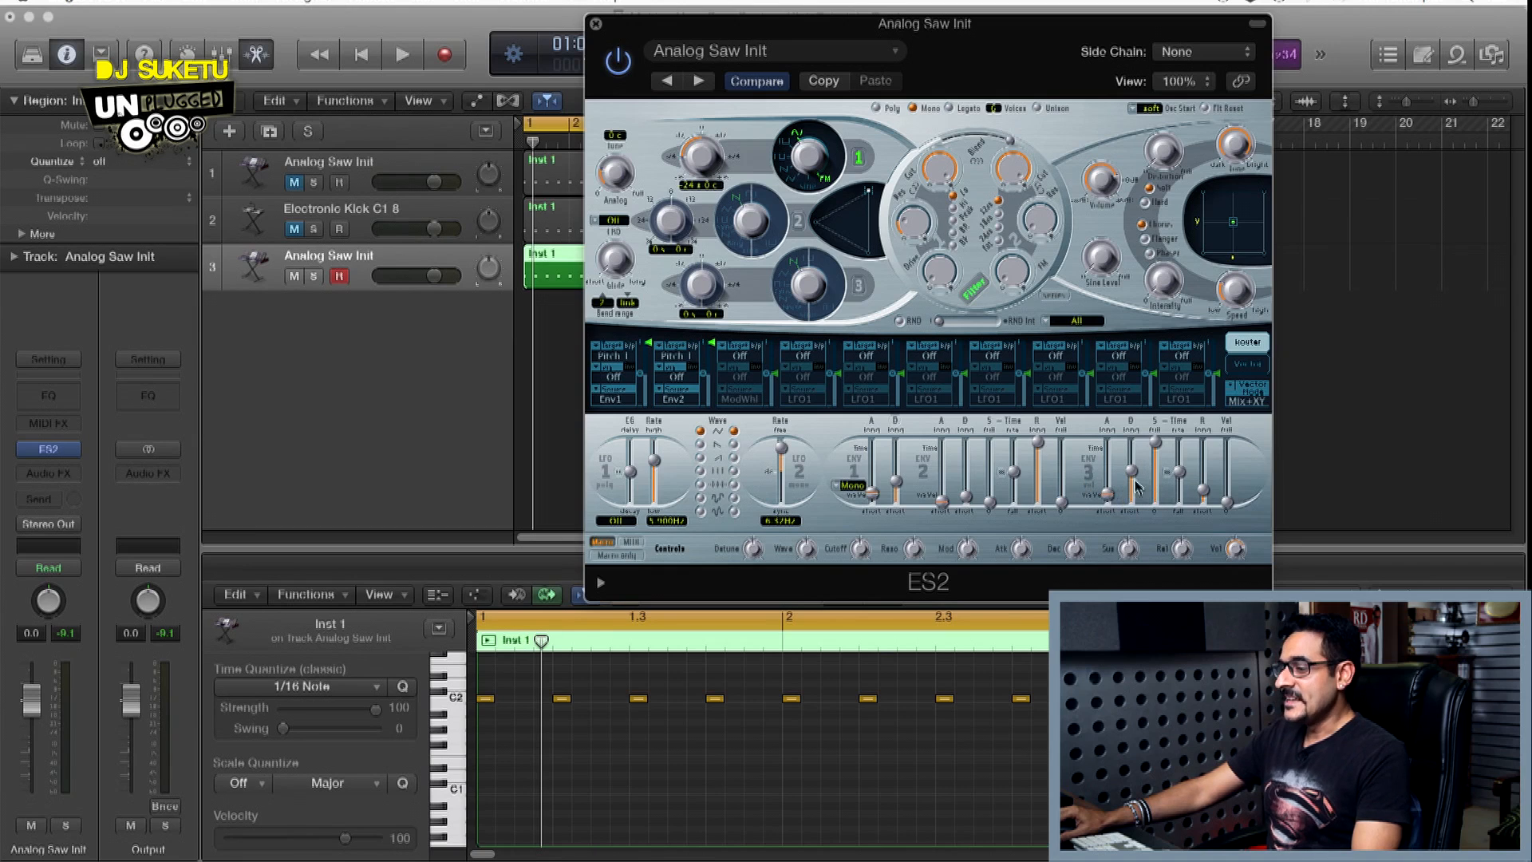
left_click_drag(1136, 471, 1133, 479)
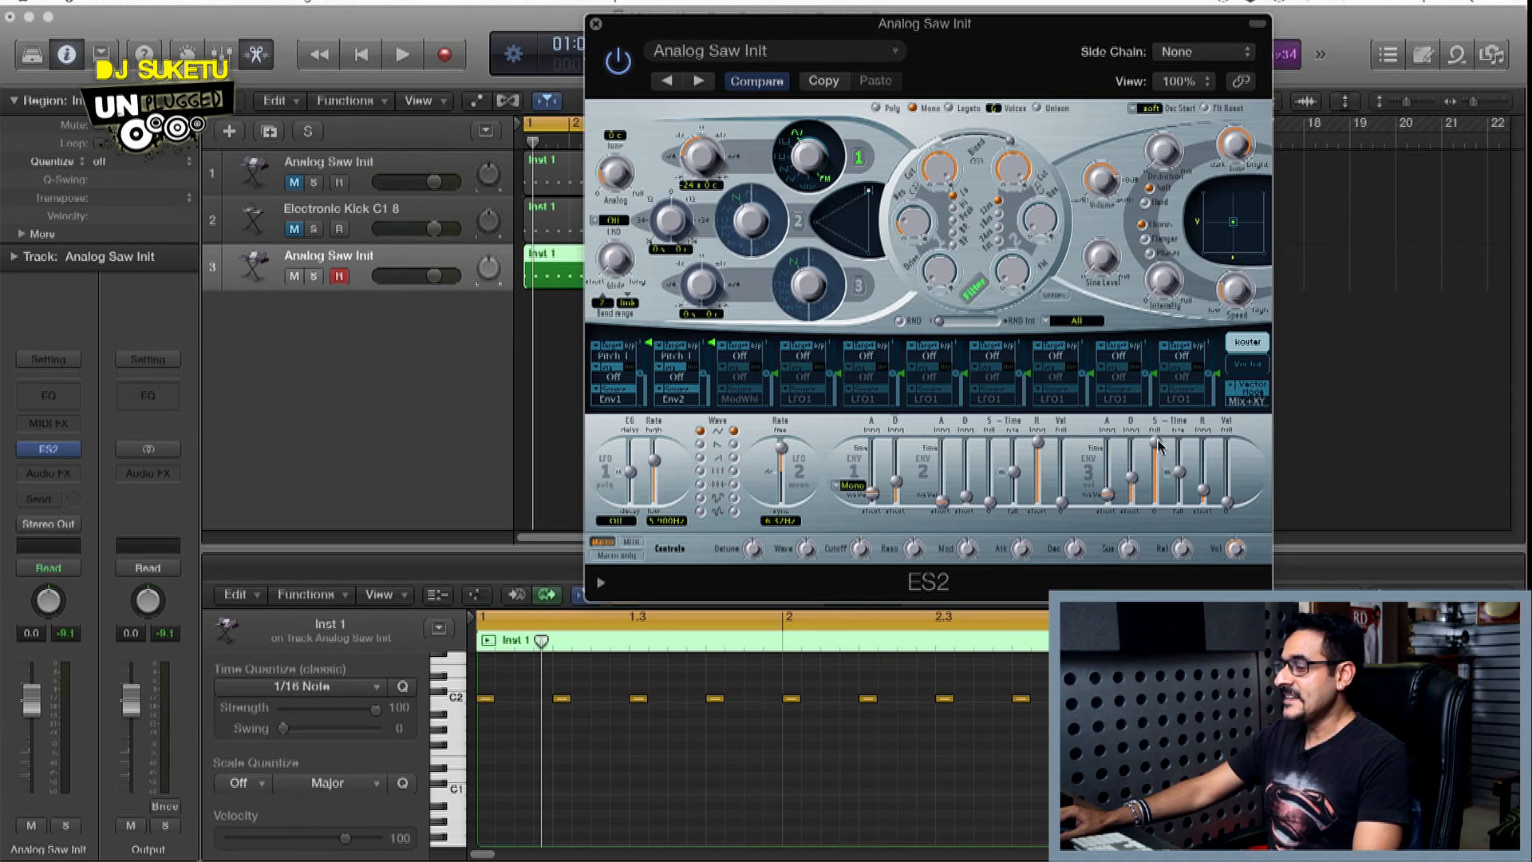
left_click(1205, 494)
left_click_drag(1205, 495, 1204, 483)
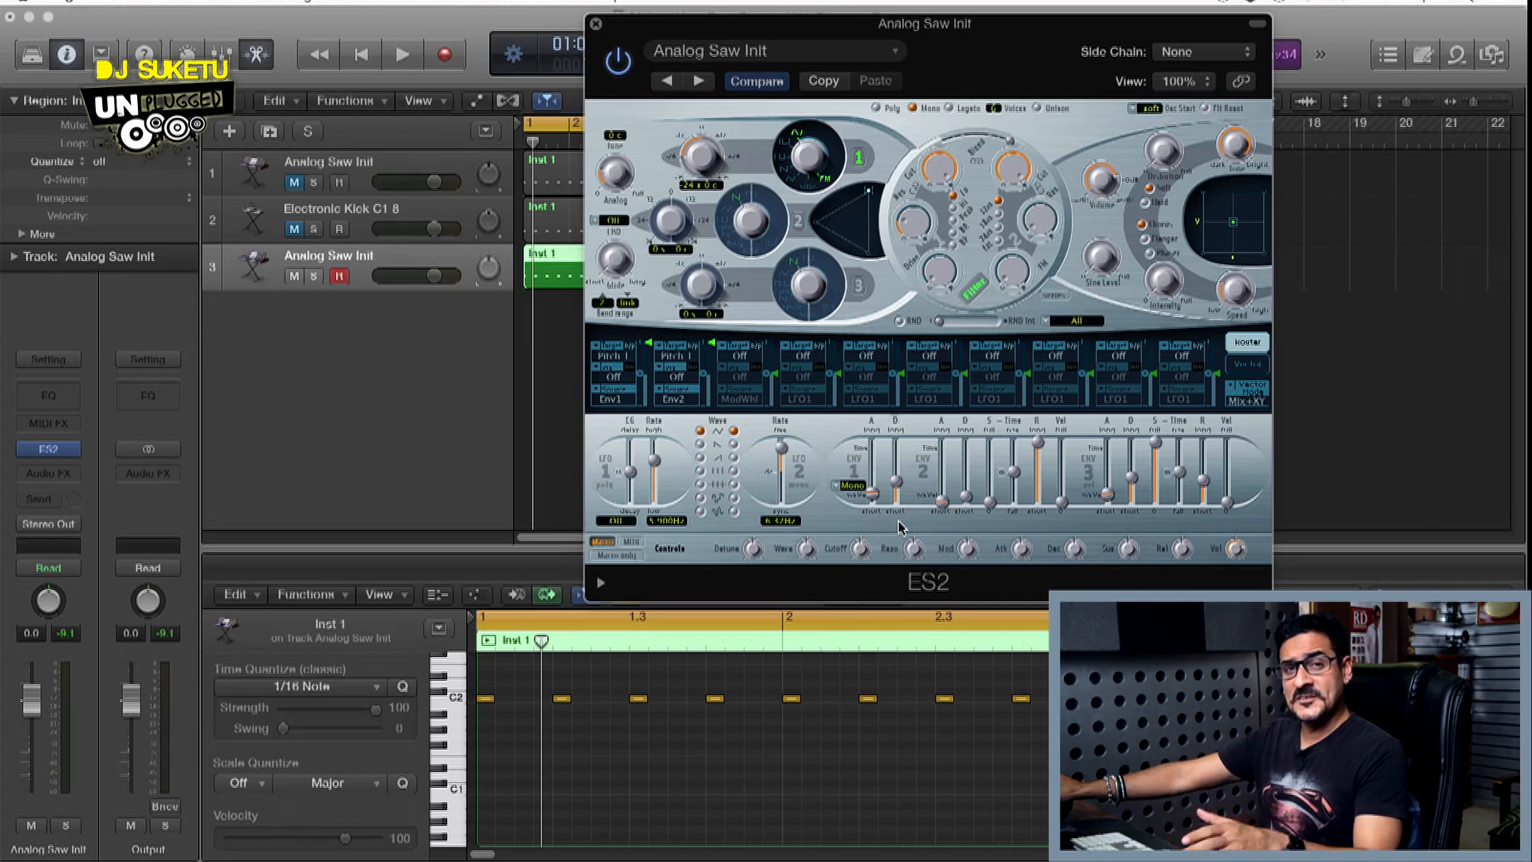
Play back the kick with the new envelope settings and close the ES2 window
key("space")
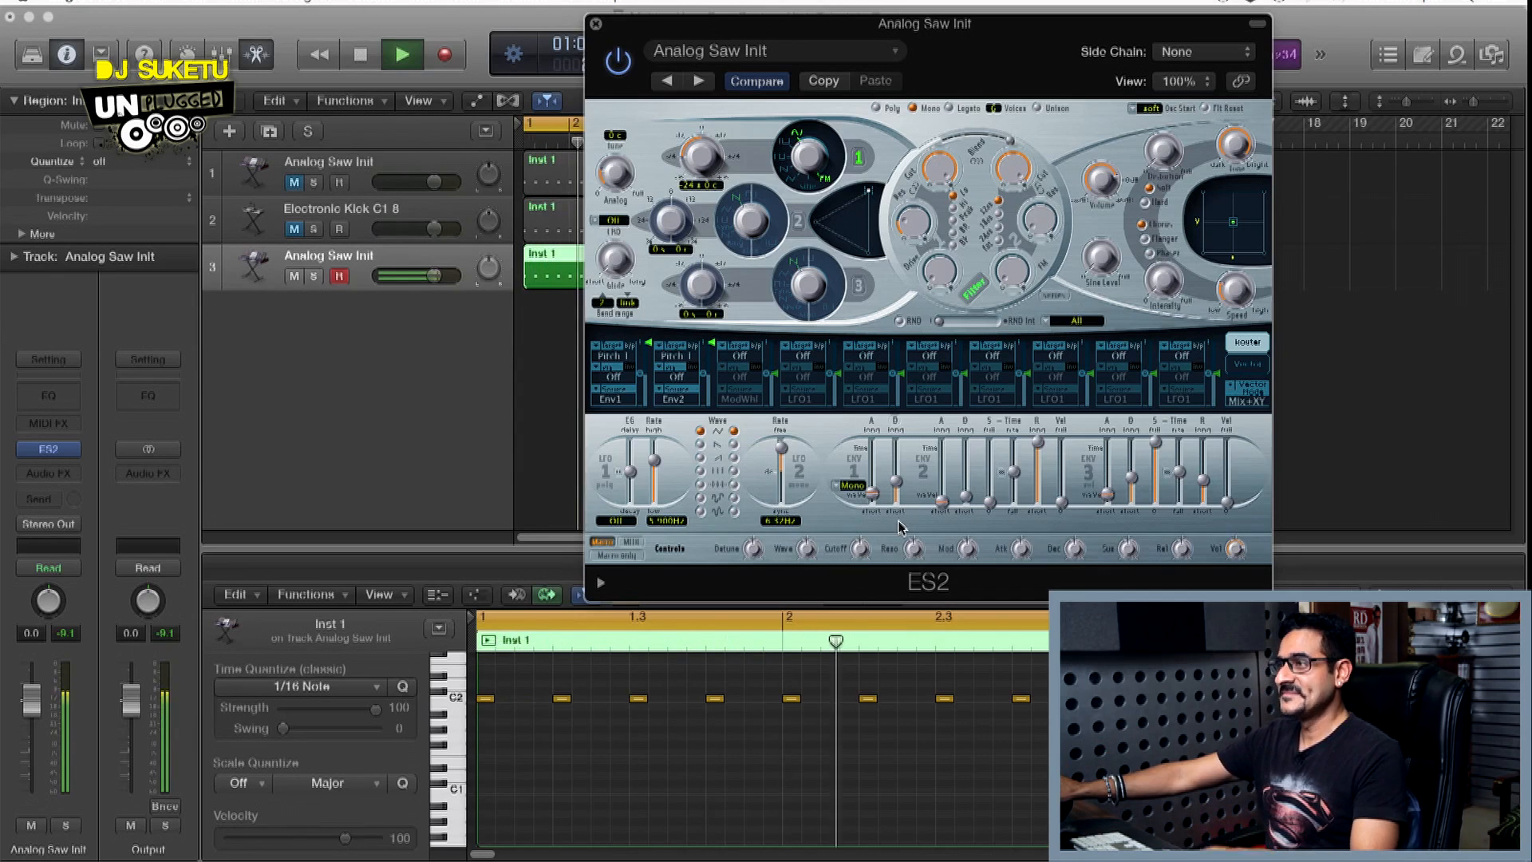
key("space")
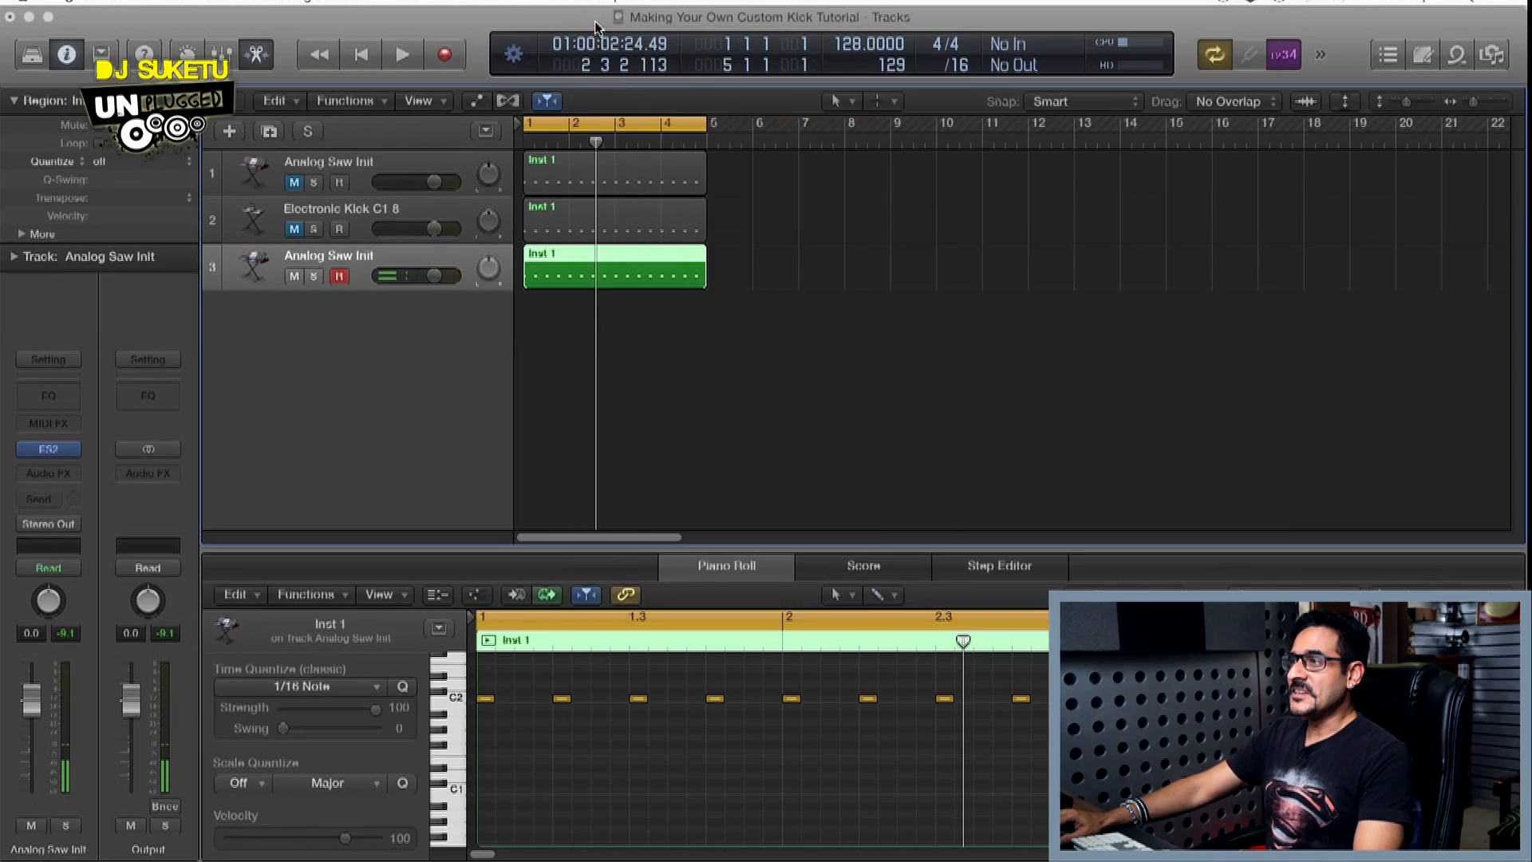
left_click(596, 27)
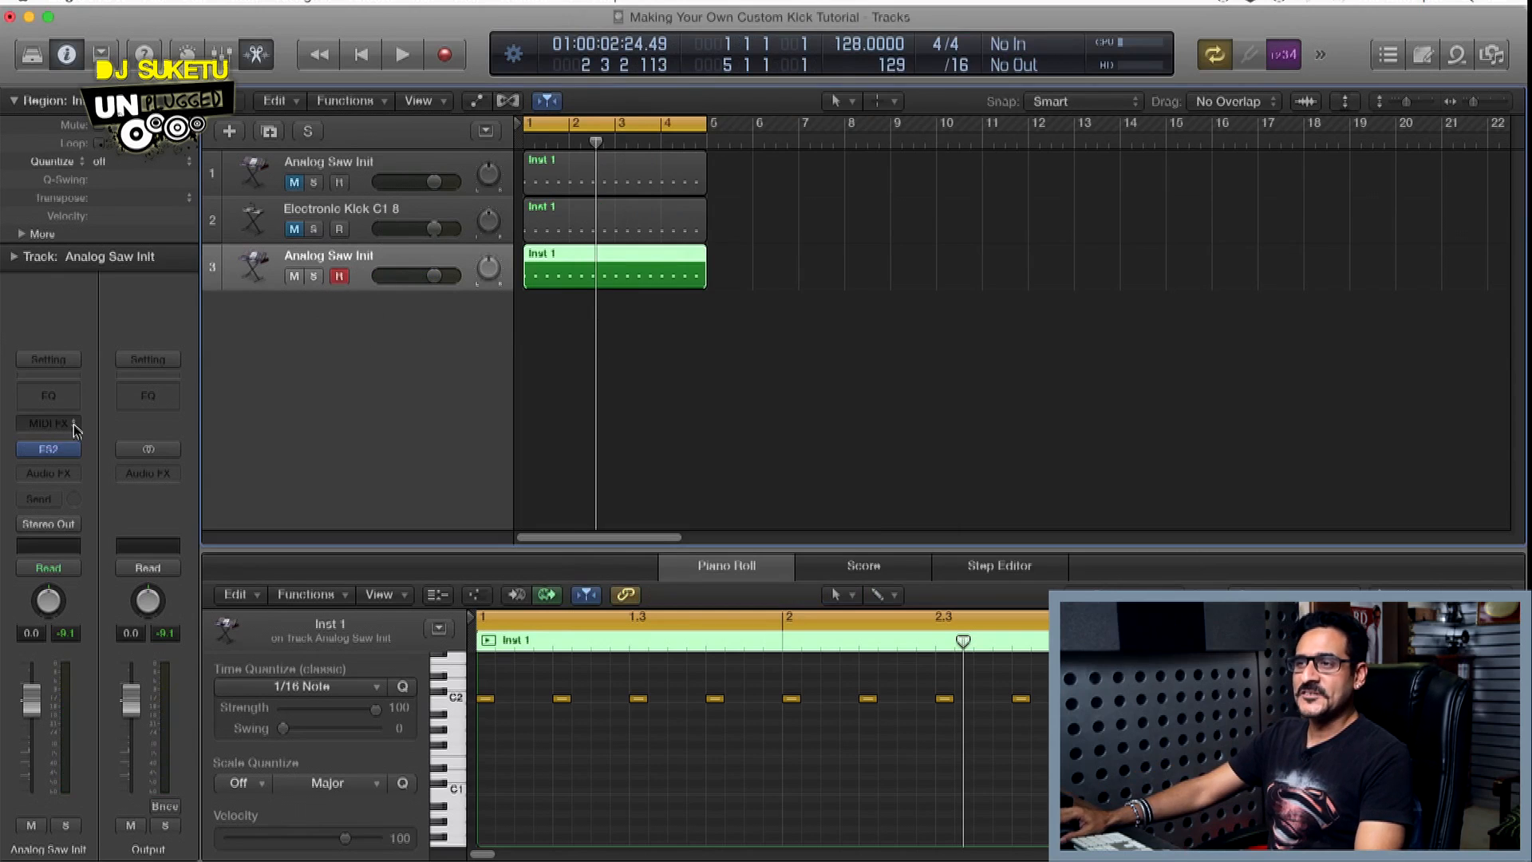
Insert a stereo Bass Amp Designer effect on the third Analog Saw Init track
left_click(77, 479)
scroll(80, 687, "down", 5)
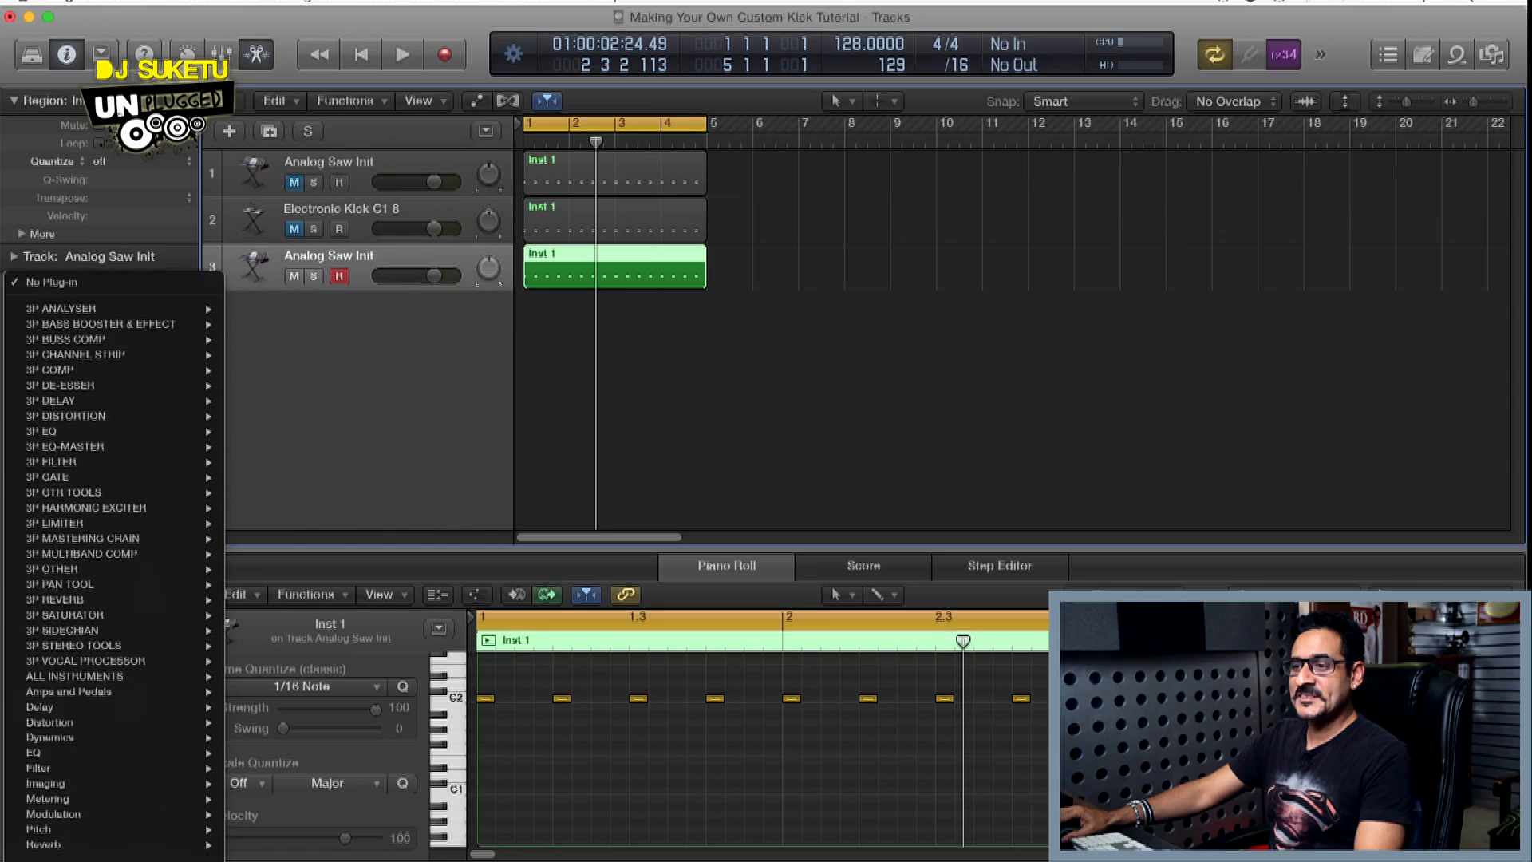
scroll(103, 702, "down", 1)
mouse_move(106, 702)
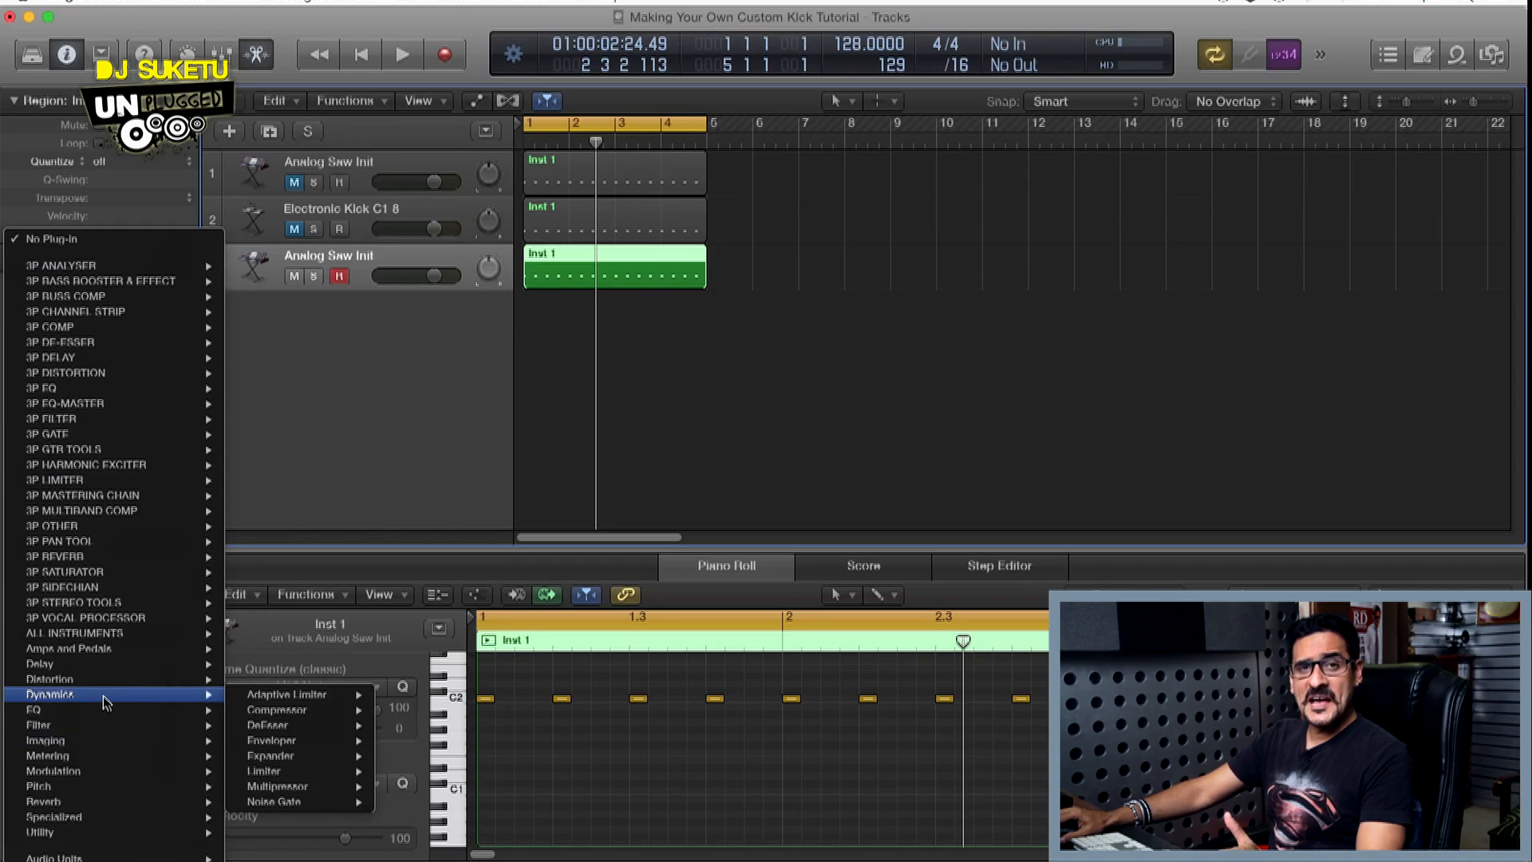
mouse_move(118, 652)
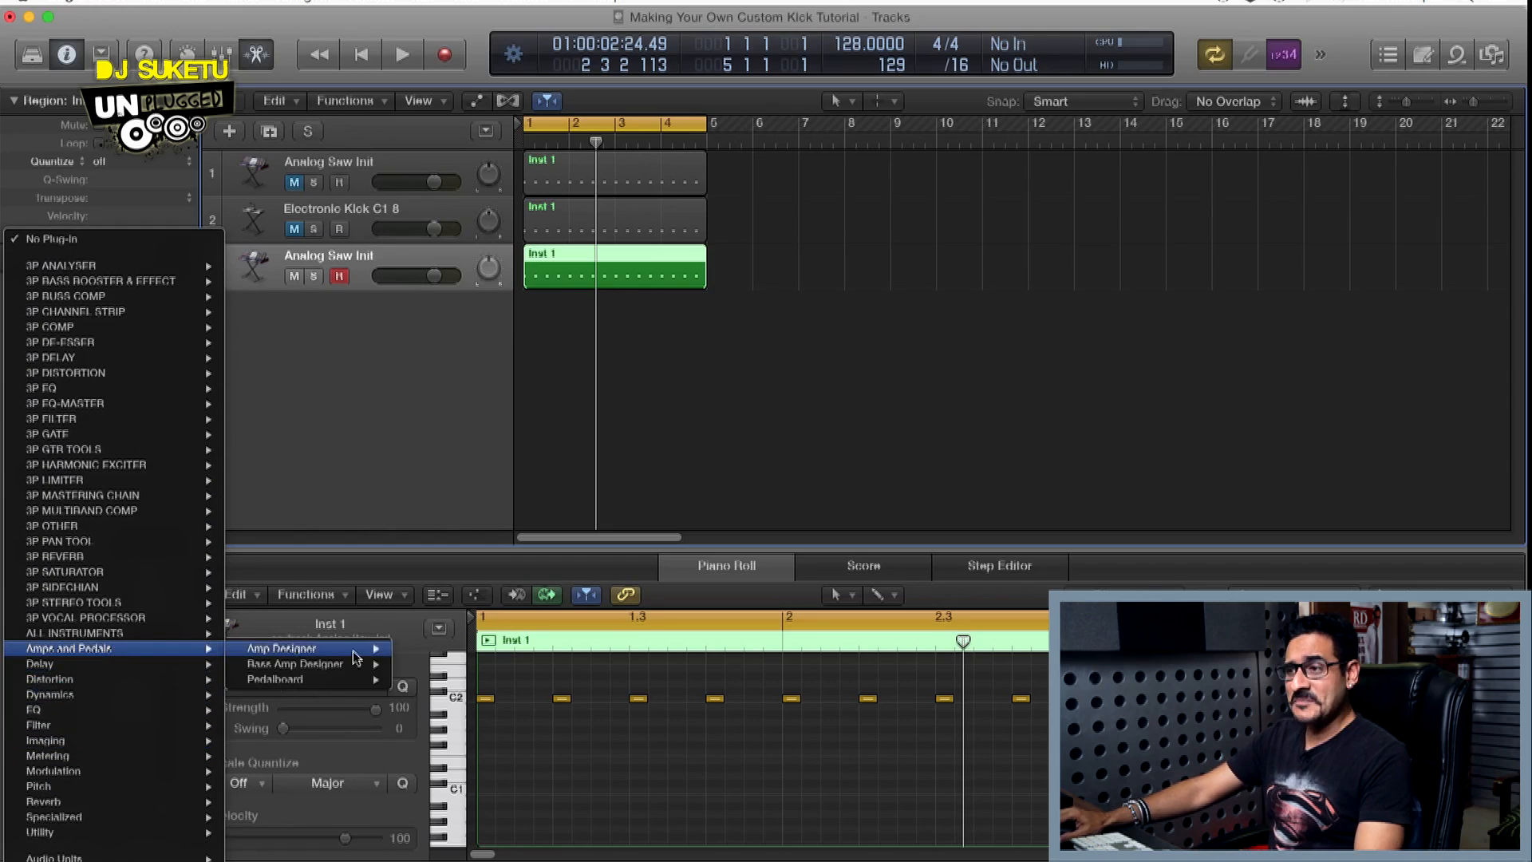
mouse_move(373, 665)
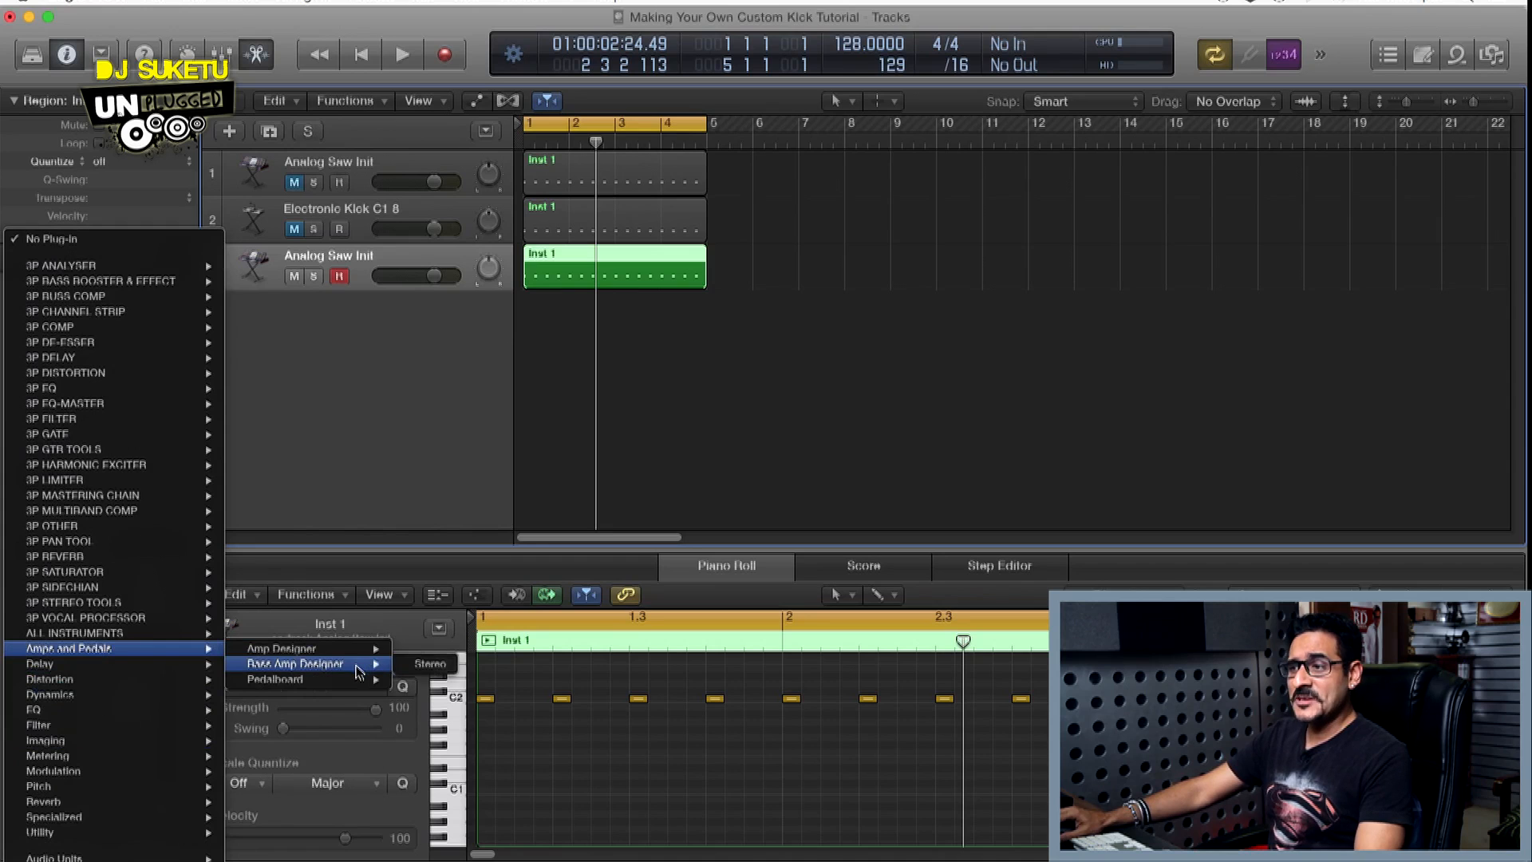
left_click(436, 673)
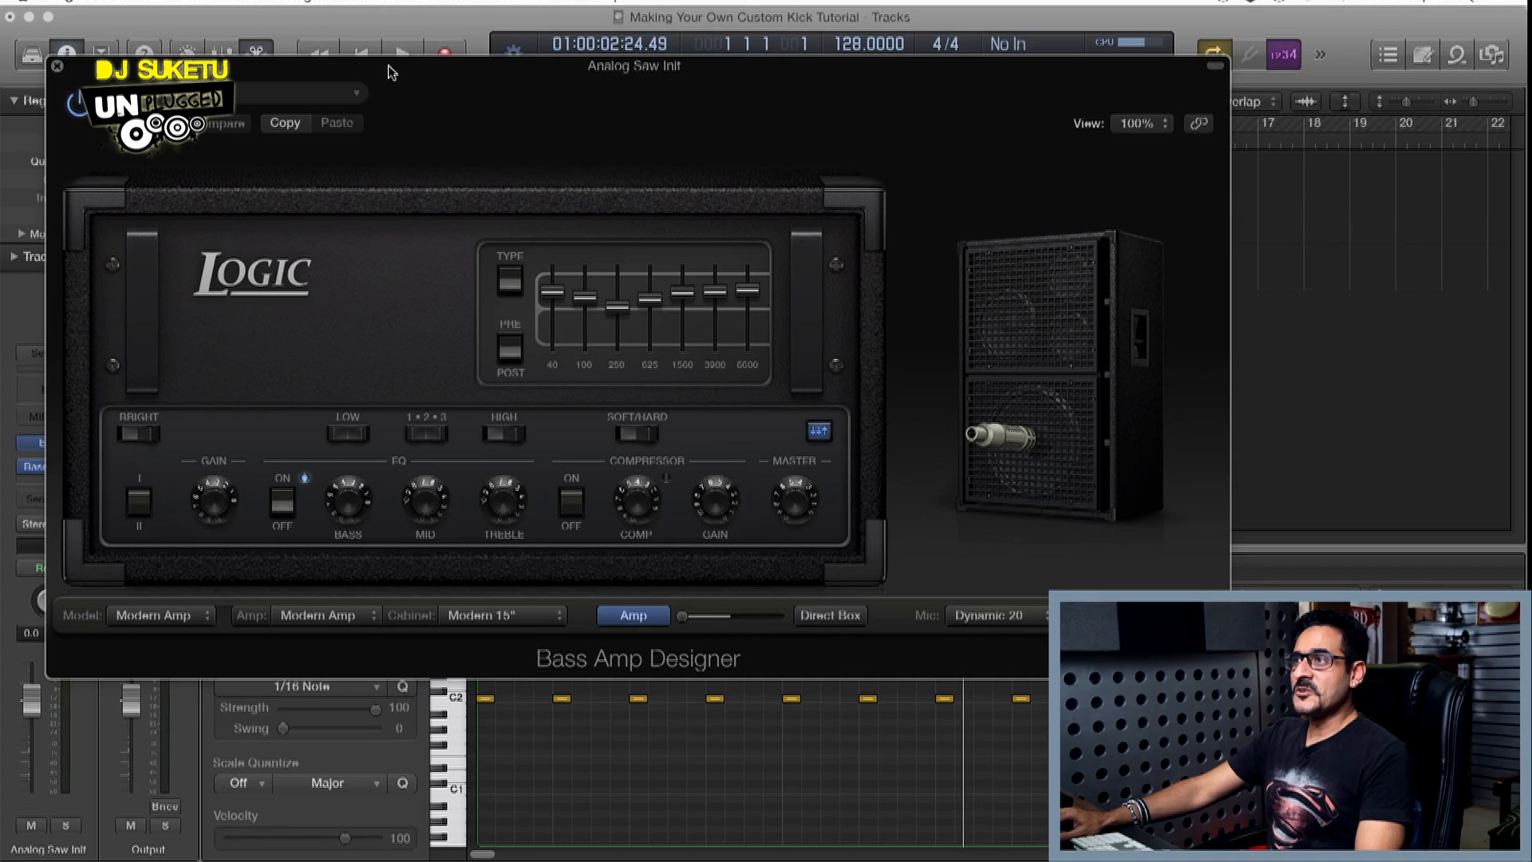
Load the Heavy Bottom preset in Bass Amp Designer and close the plug-in window
left_click(357, 93)
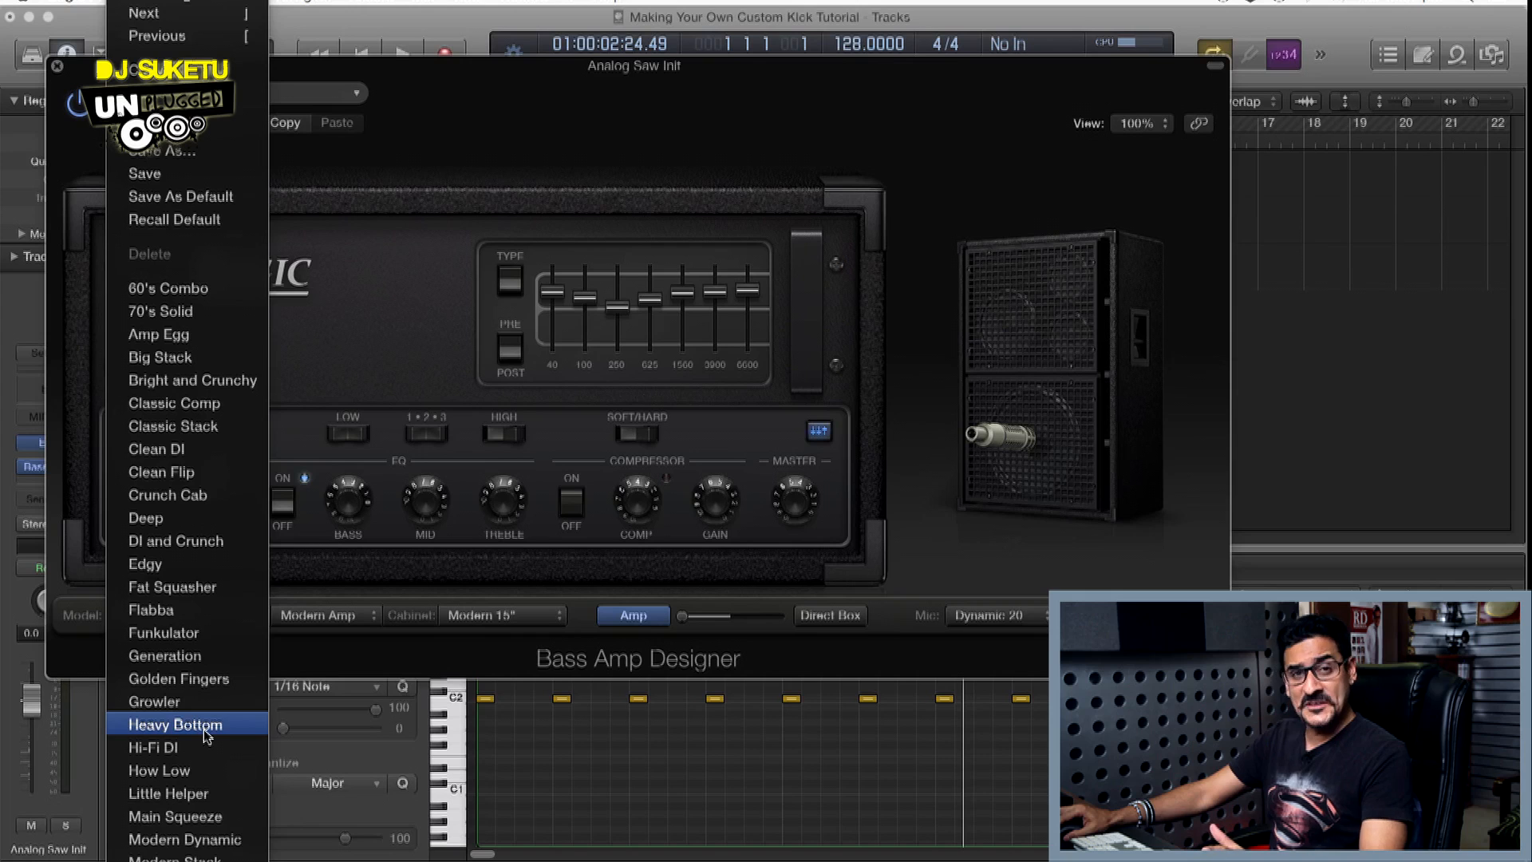
left_click(192, 725)
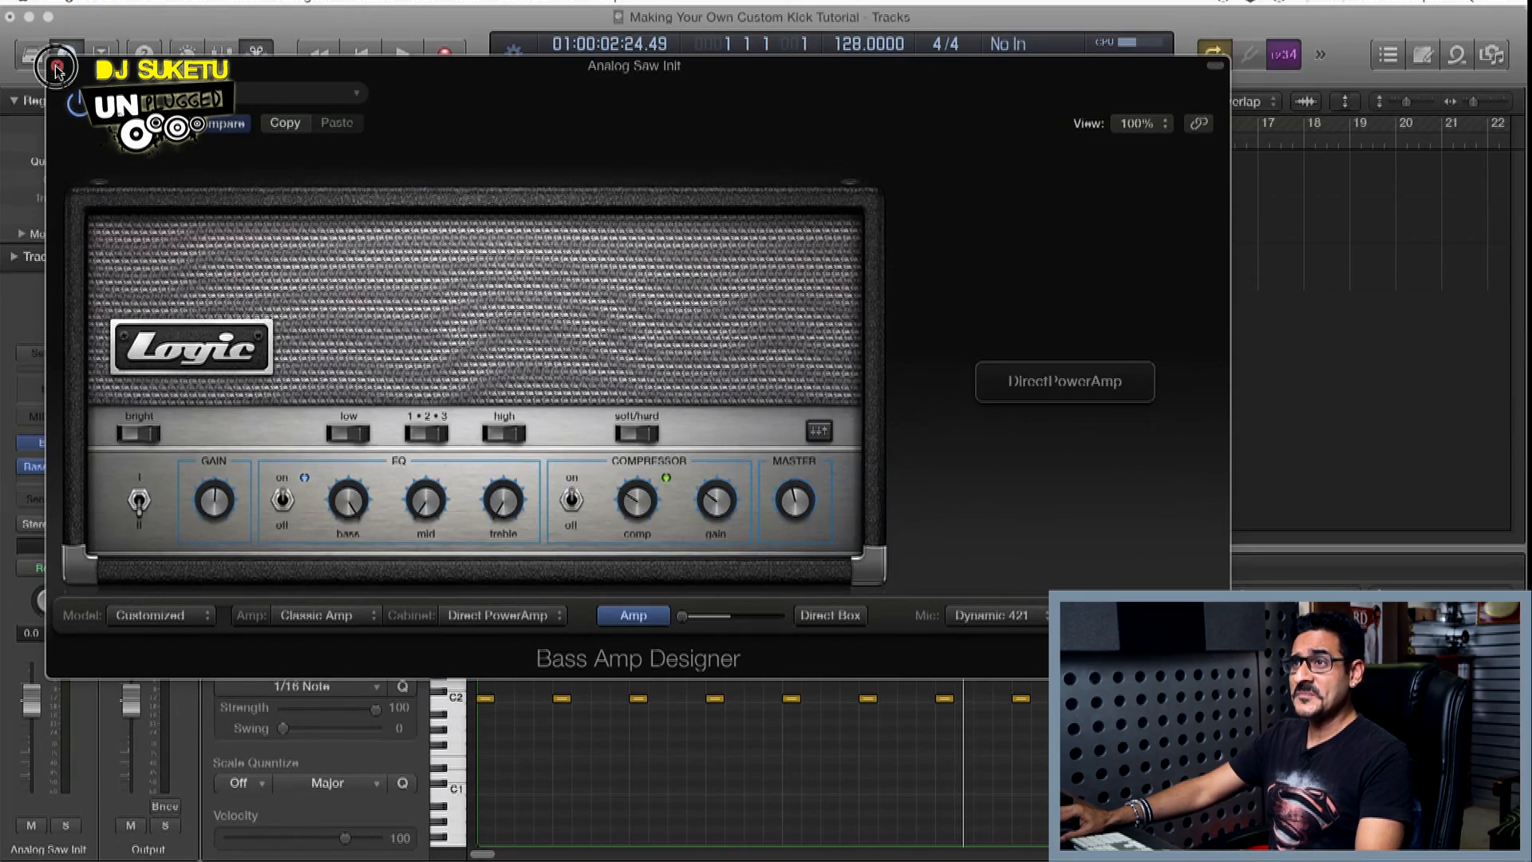
left_click(57, 67)
Deselect the regions and play back the kick through the bass amp
left_click(778, 388)
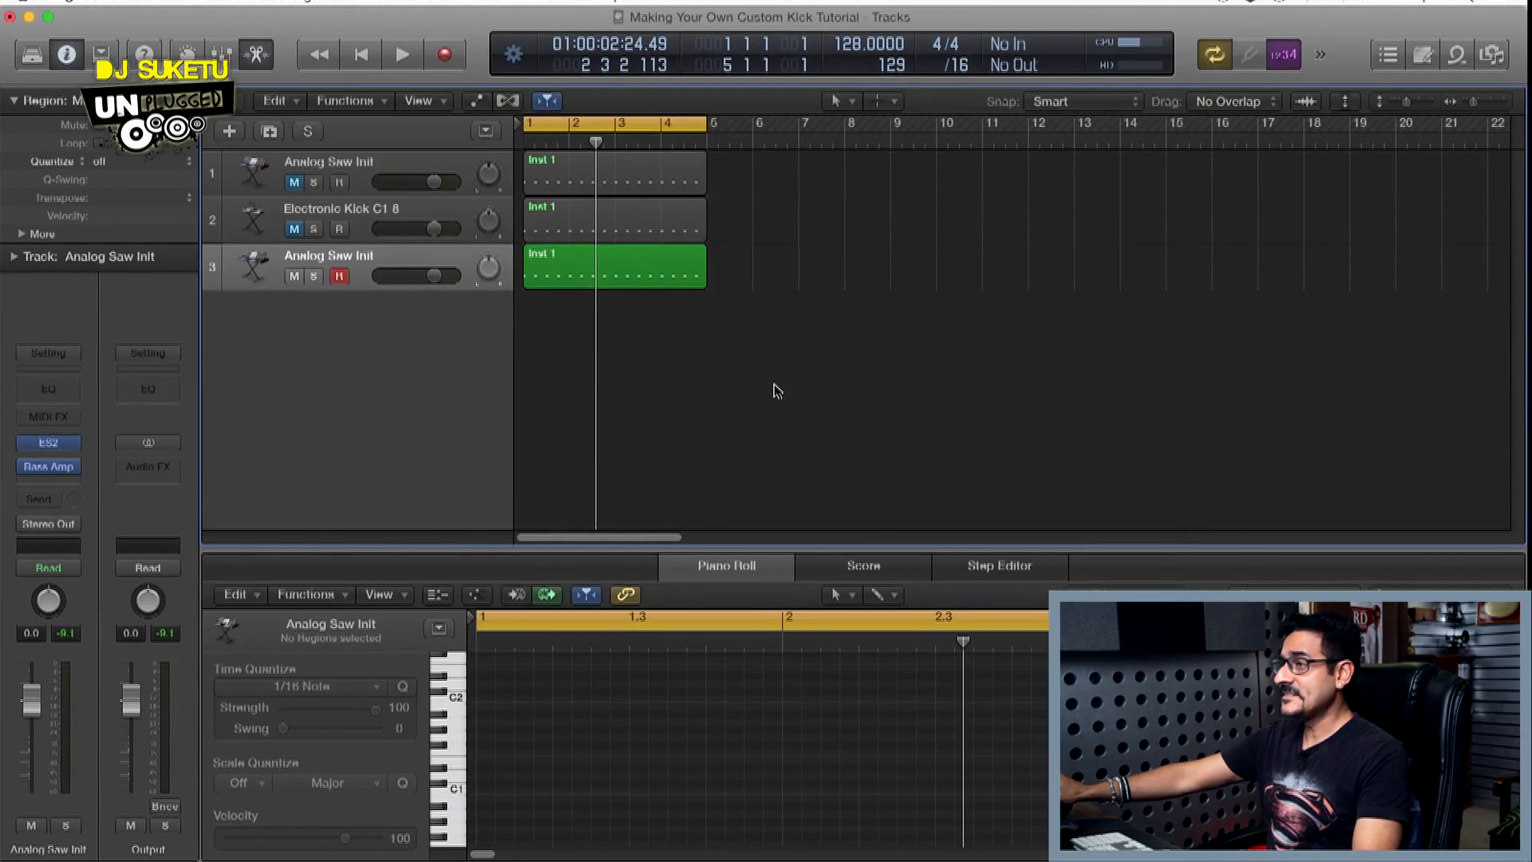
key("space")
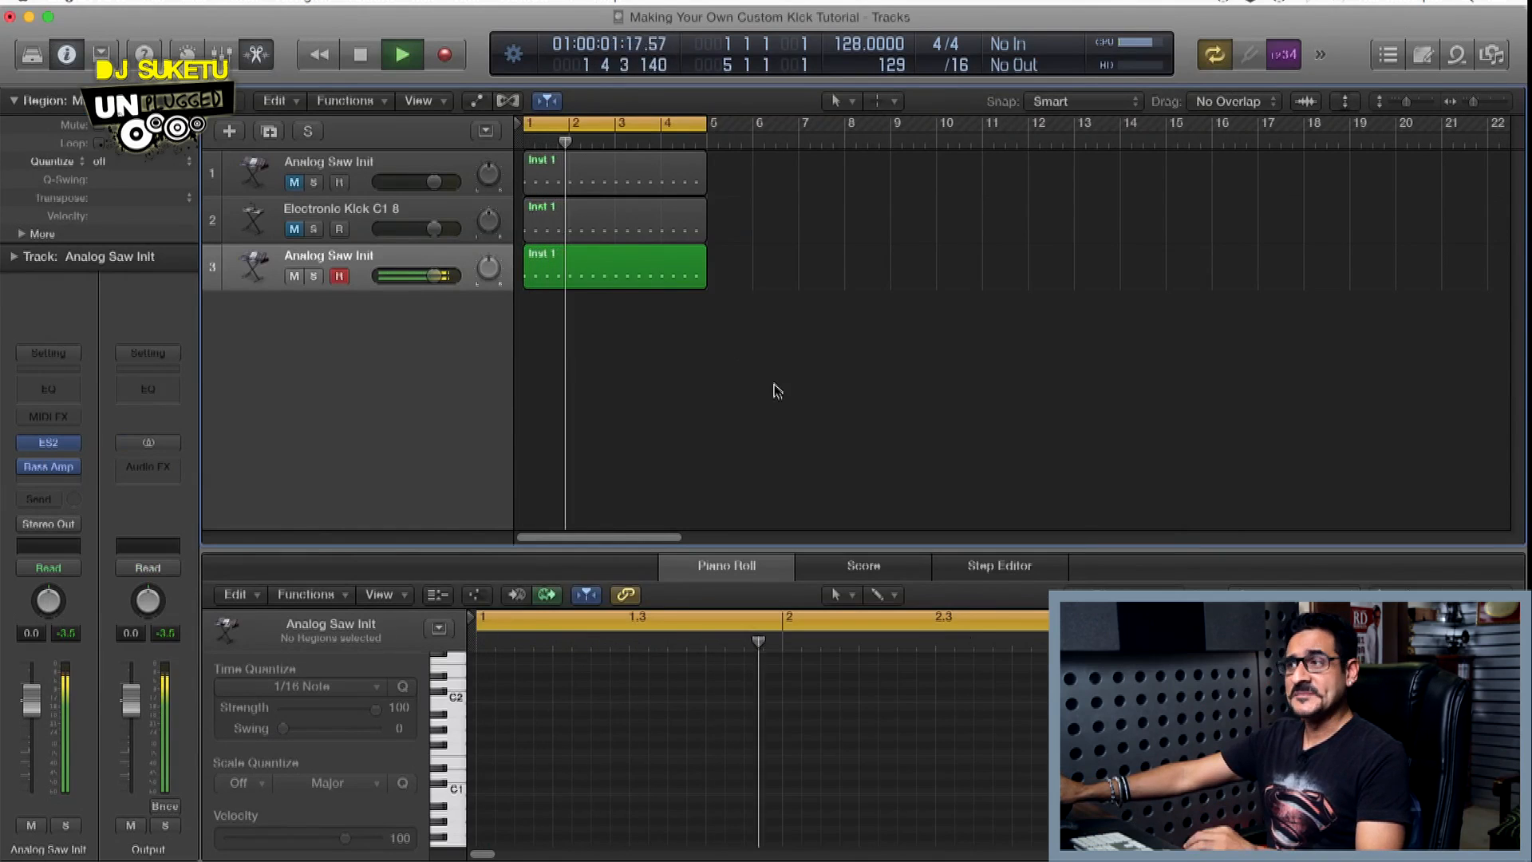
key("space")
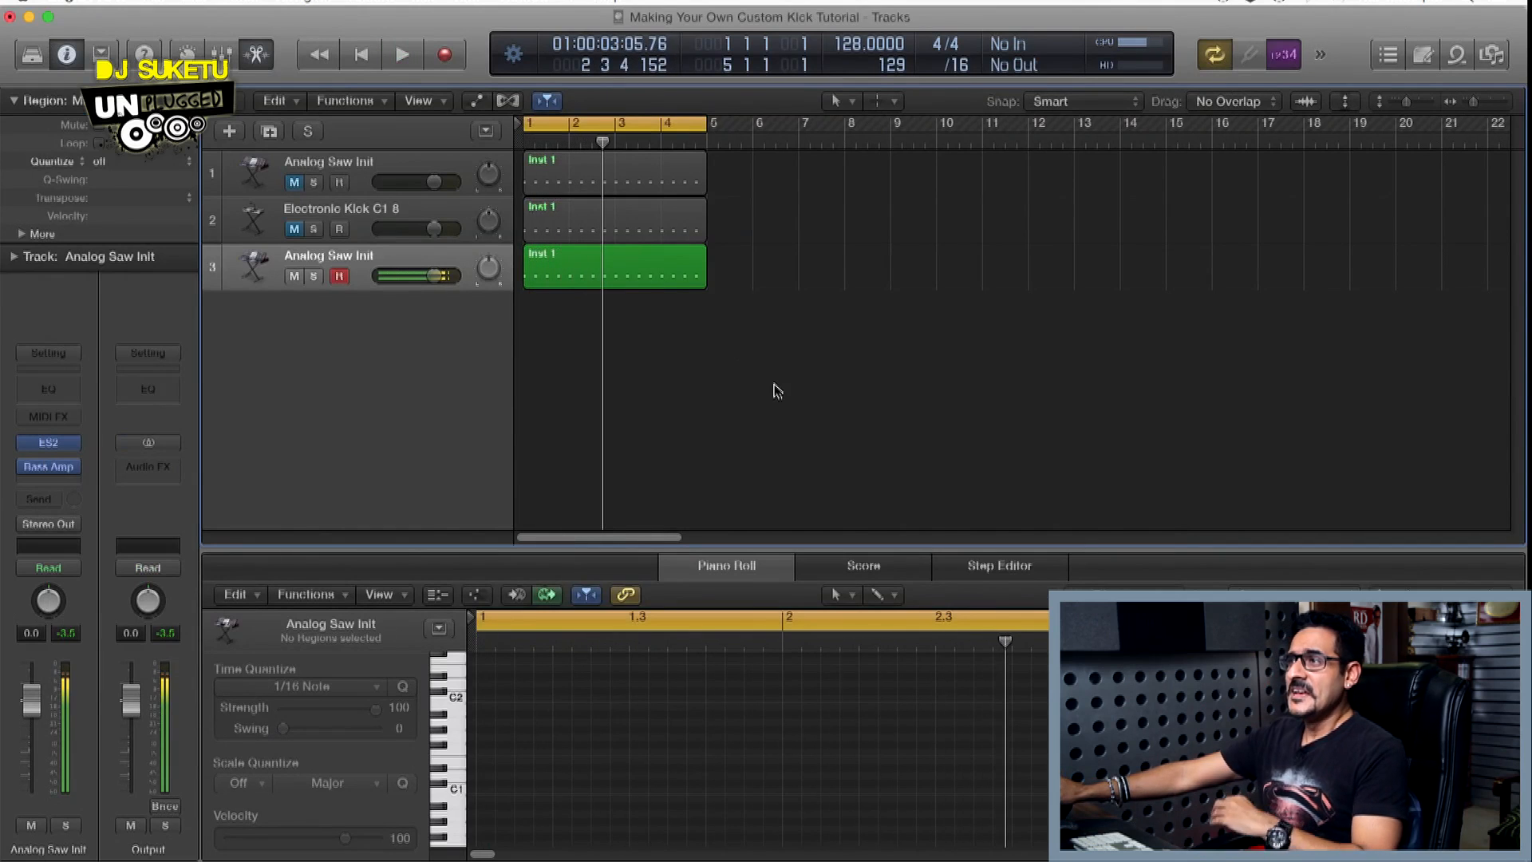
Unmute the Electronic Kick track and choose the Electronic Kick C1 8 instrument from the single-drum electronic kicks in its EXS24
left_click(379, 216)
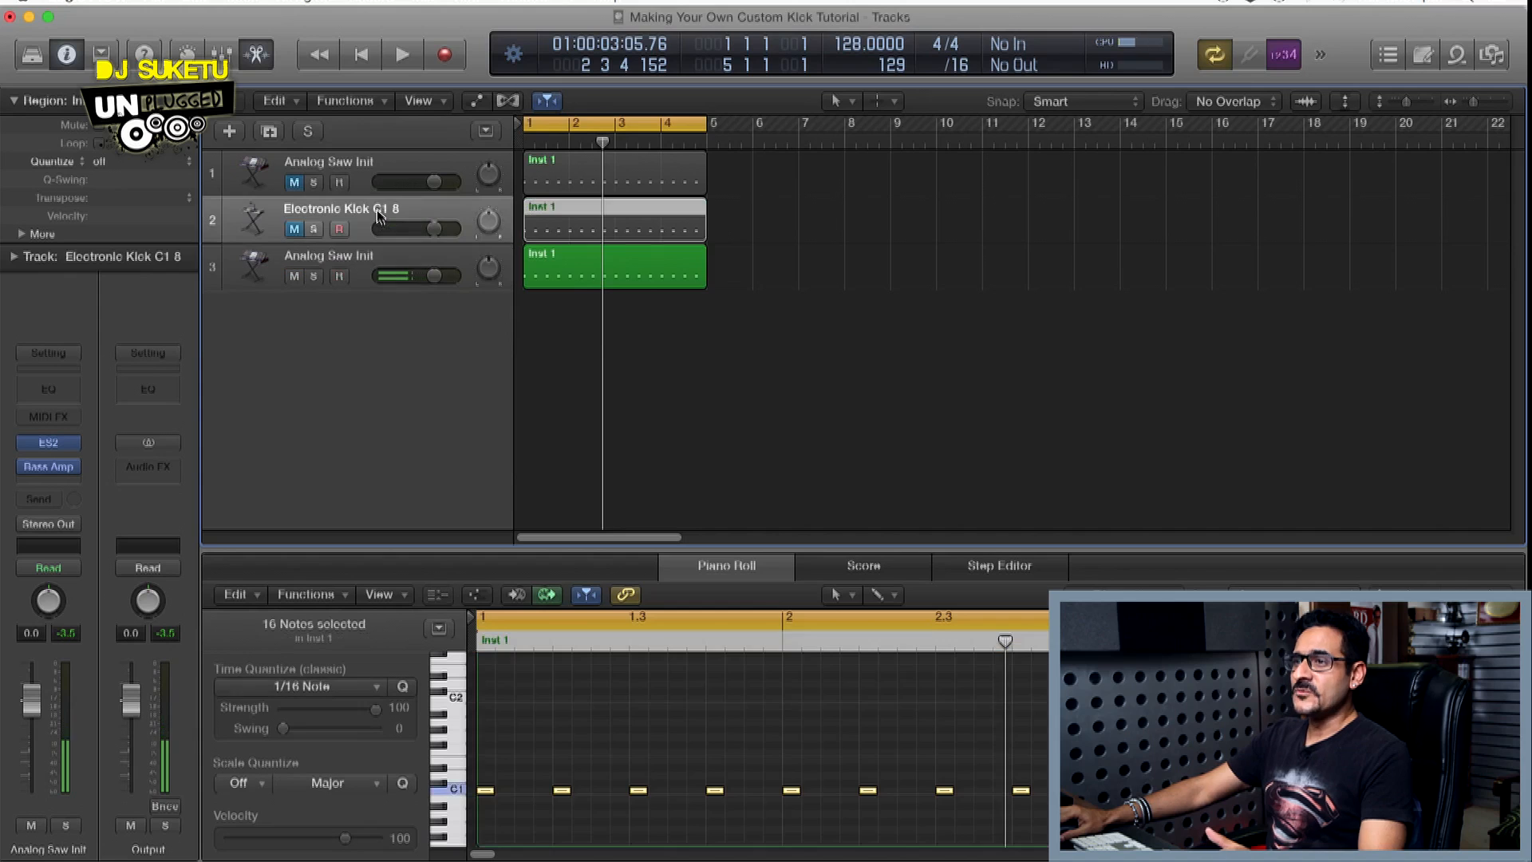
left_click(293, 229)
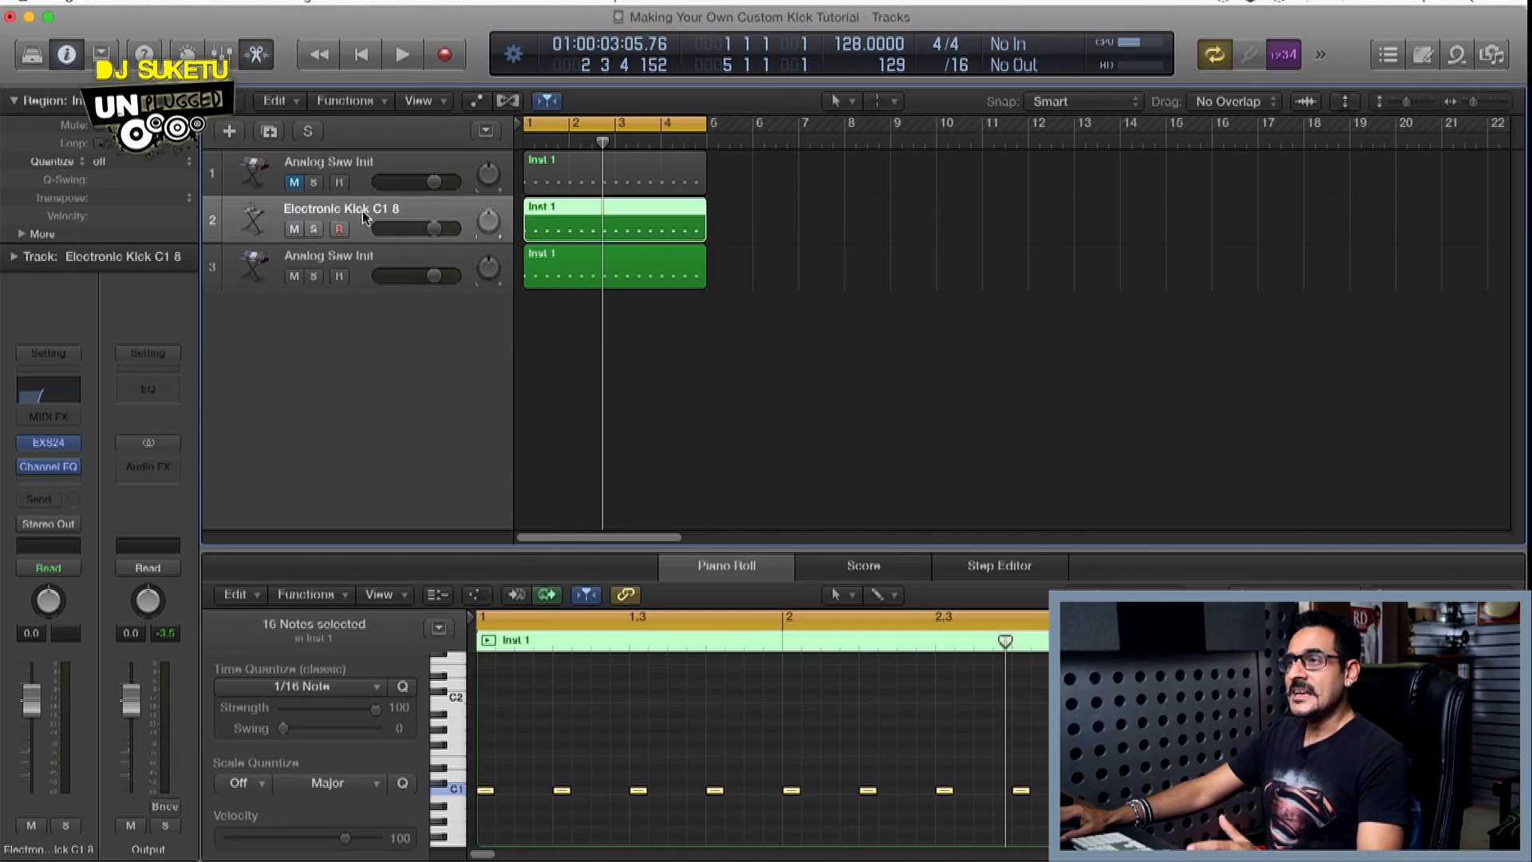
left_click(51, 447)
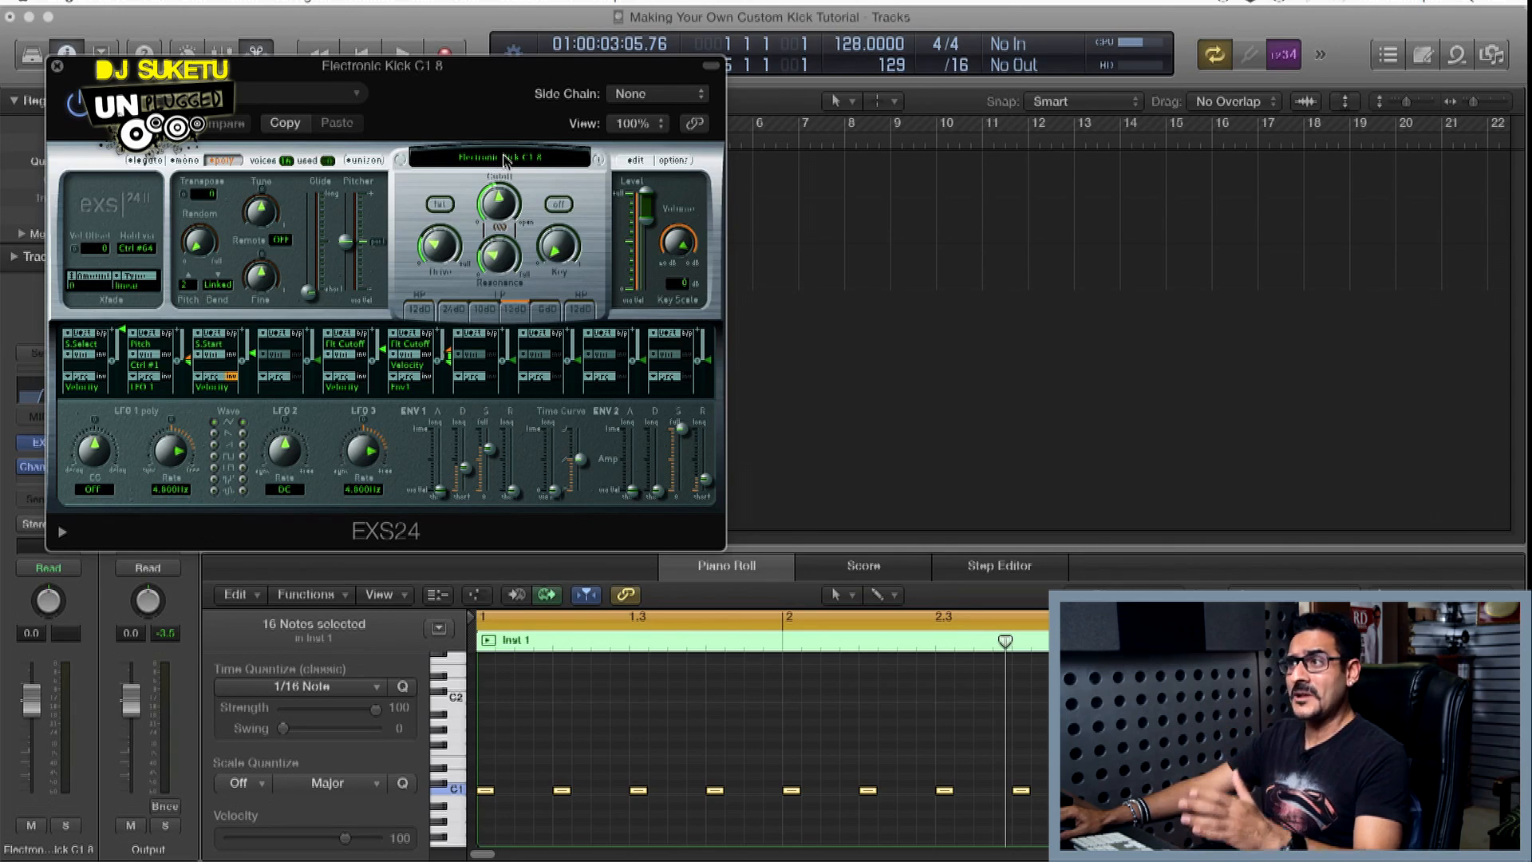
left_click(504, 160)
mouse_move(547, 369)
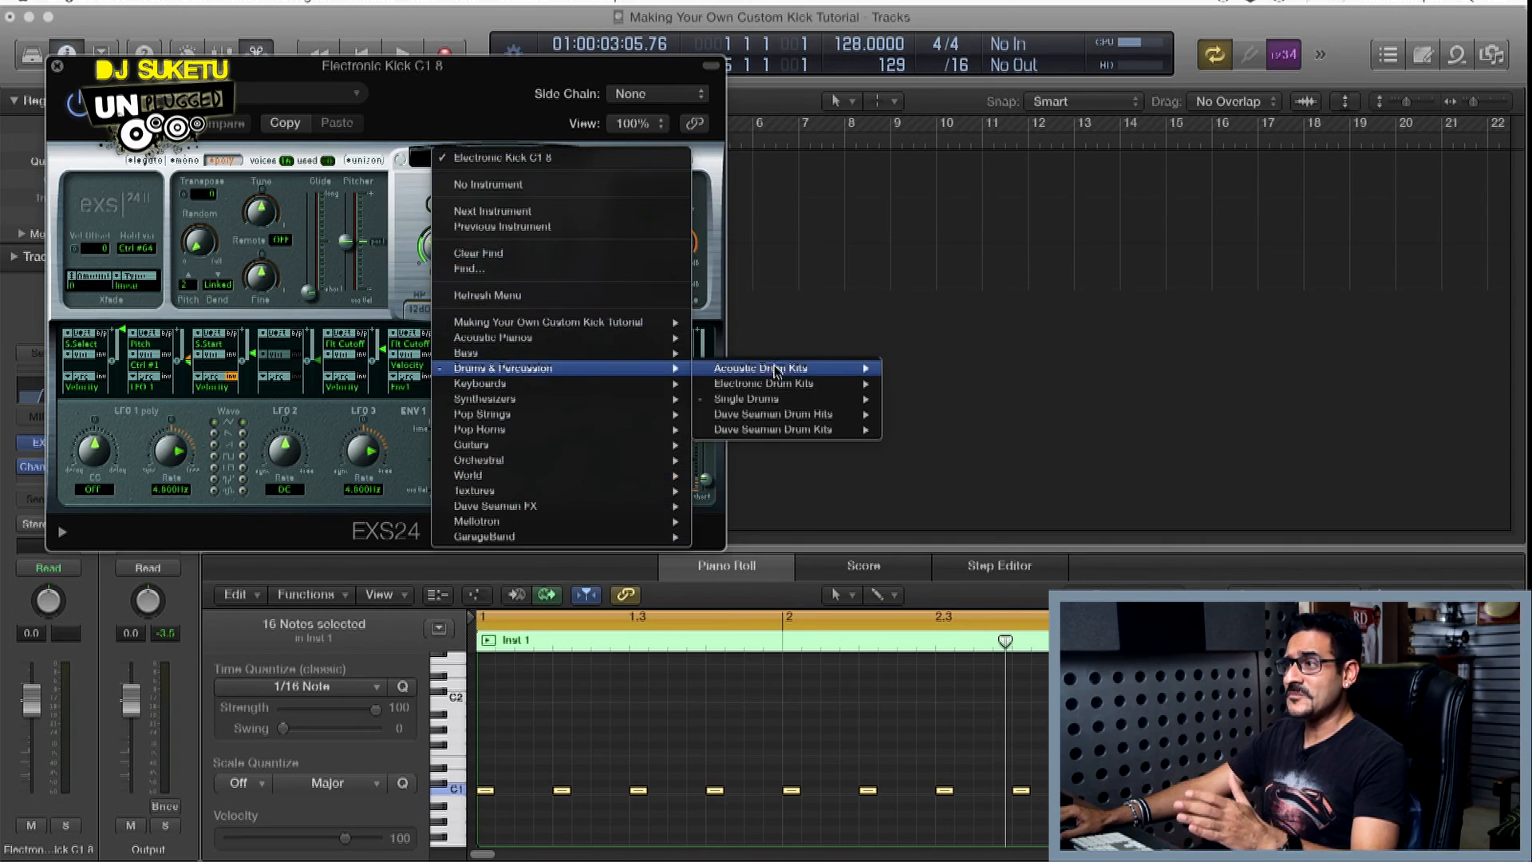
mouse_move(790, 399)
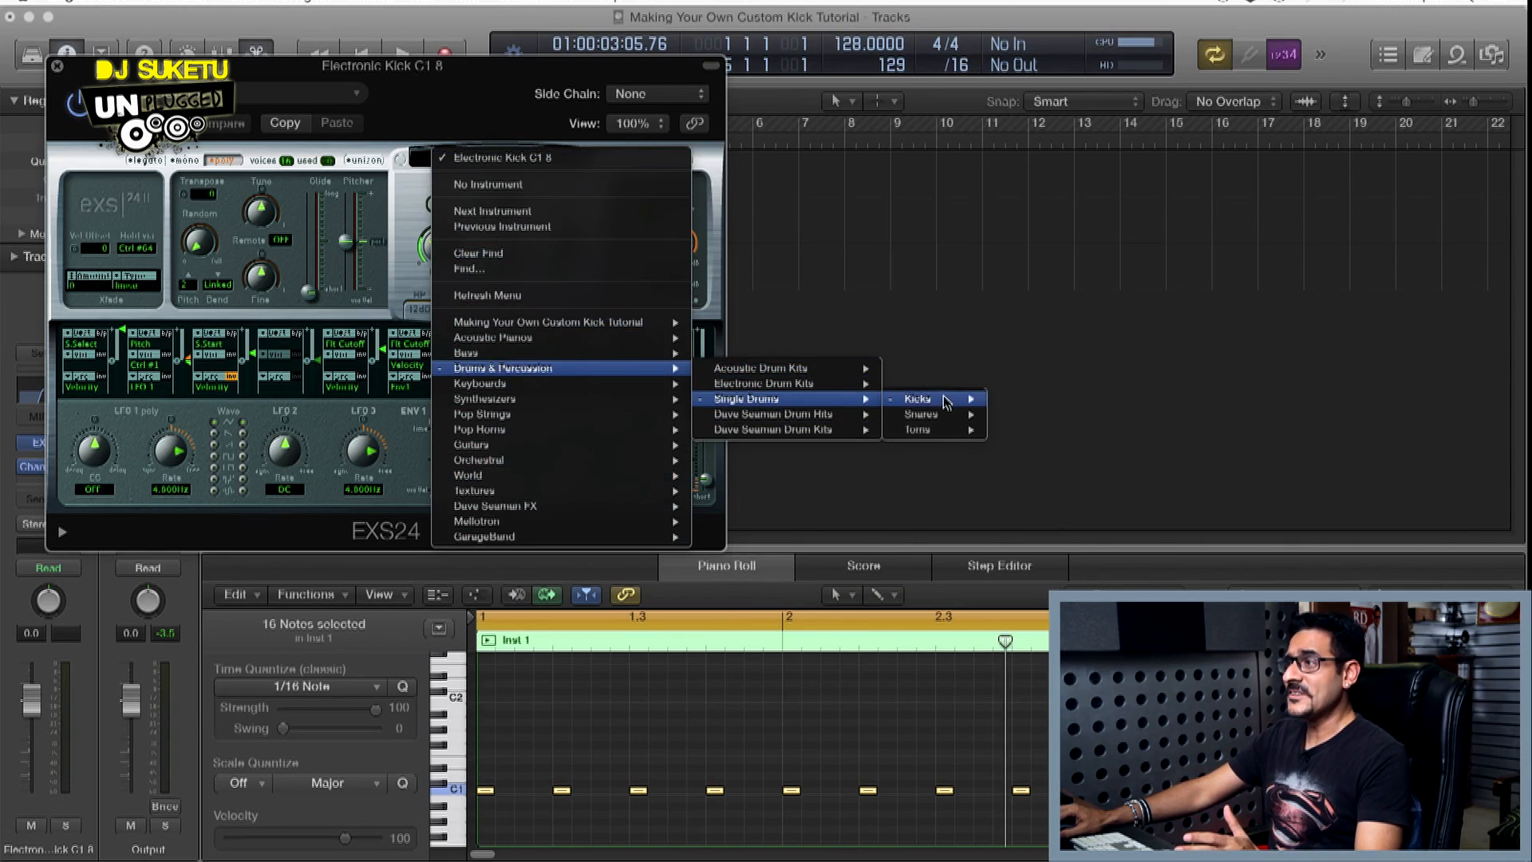
mouse_move(945, 402)
mouse_move(1101, 415)
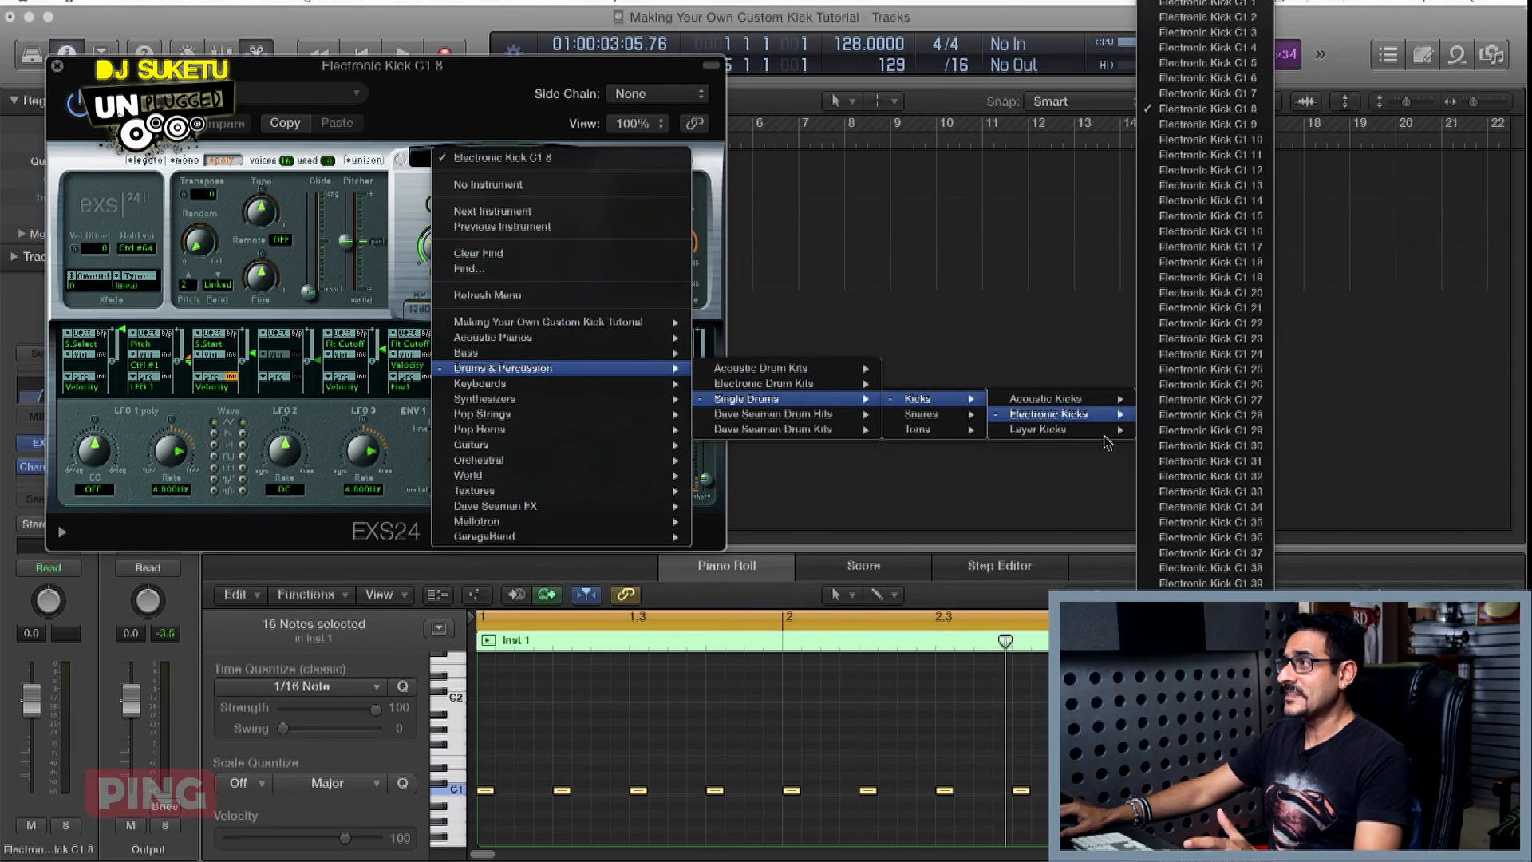
left_click(1272, 113)
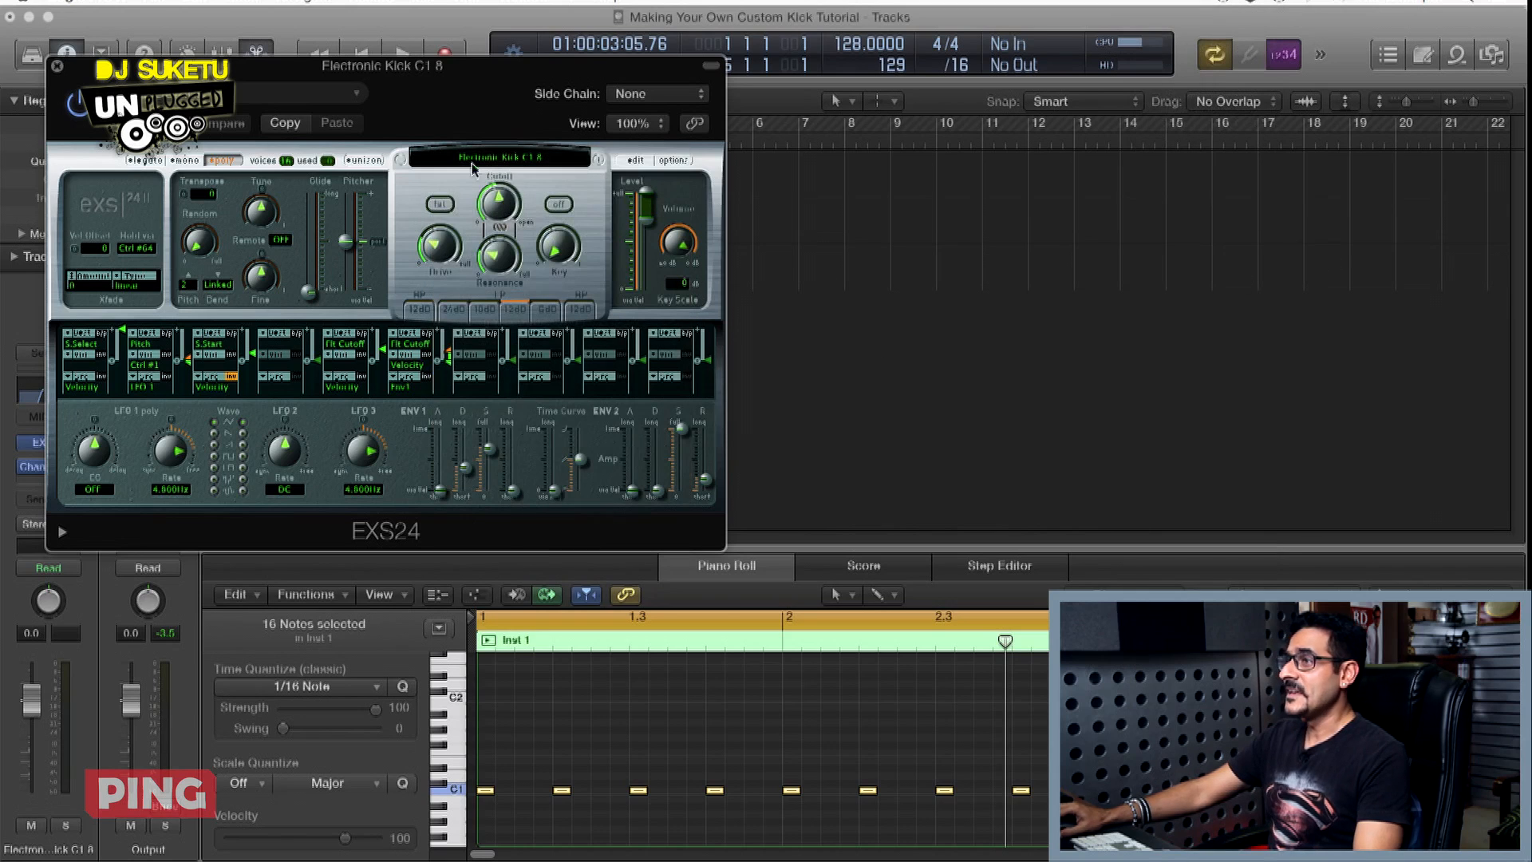
left_click(58, 67)
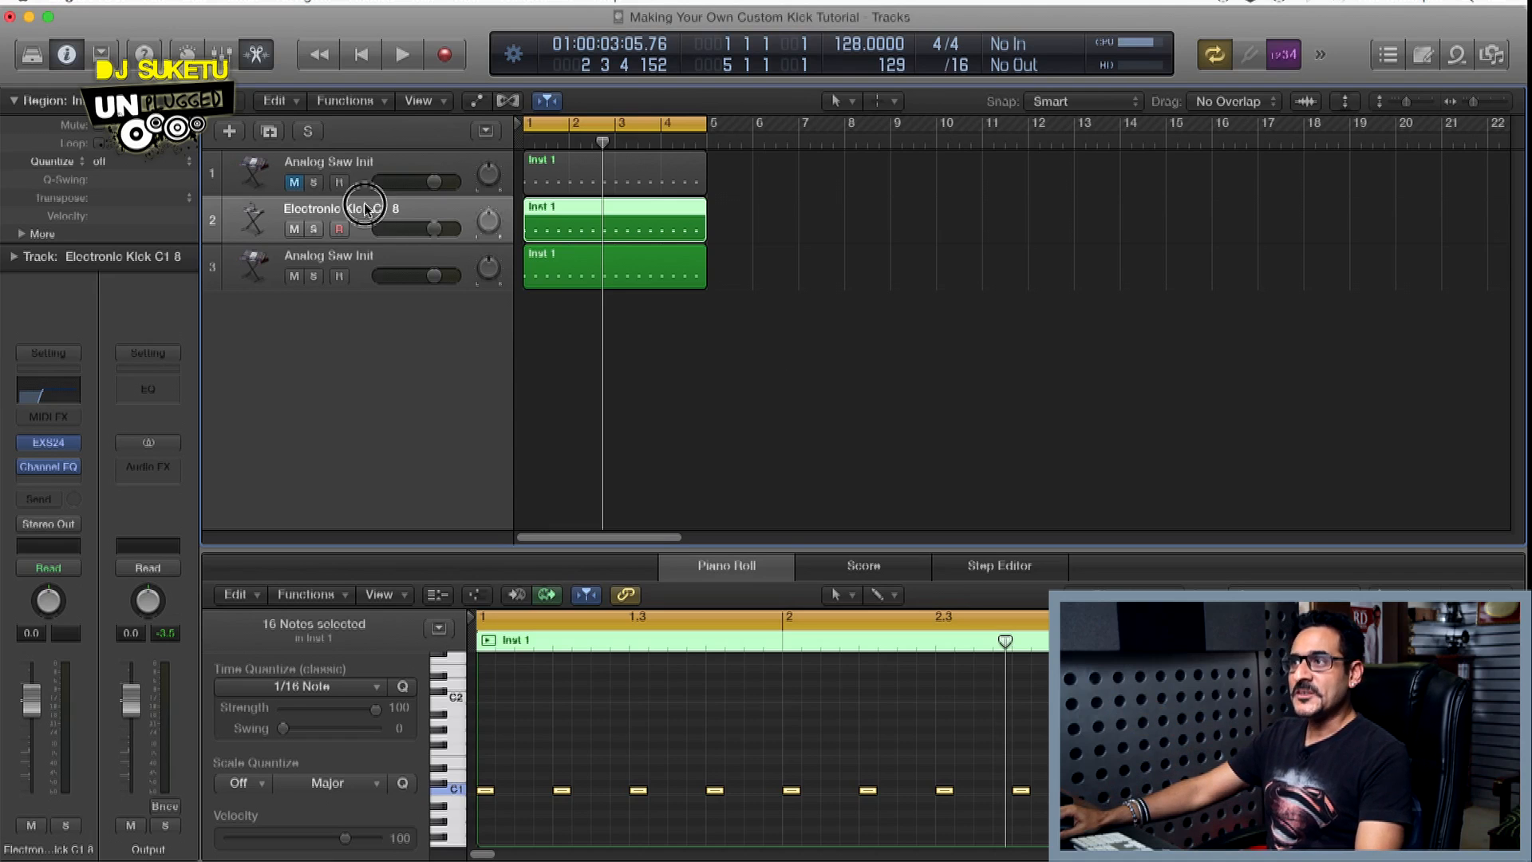
Solo the Electronic Kick track and play back the kick sample on its own
left_click(315, 229)
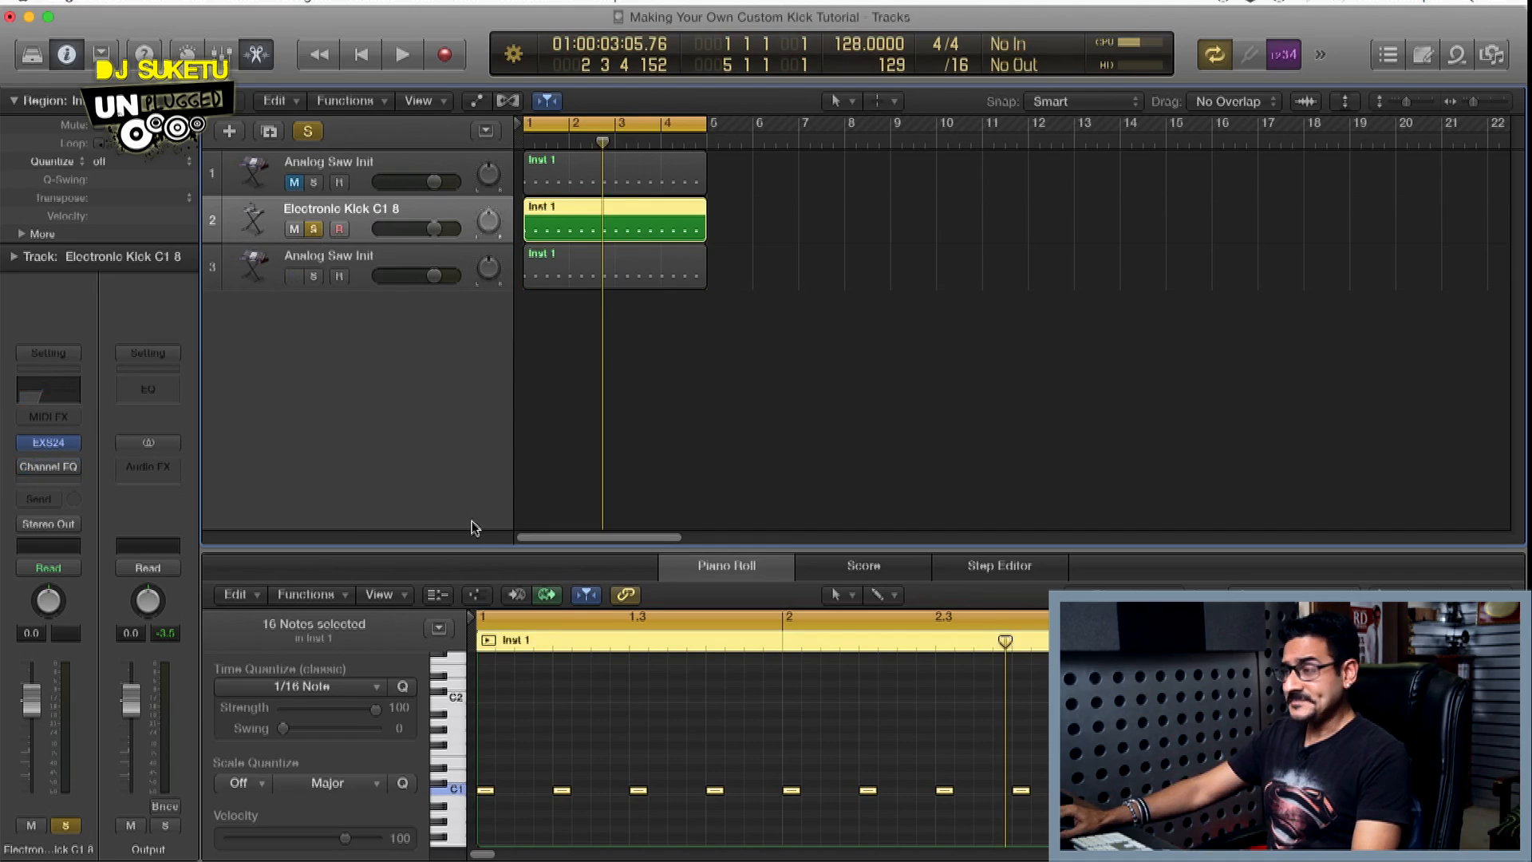
key("space")
key("space")
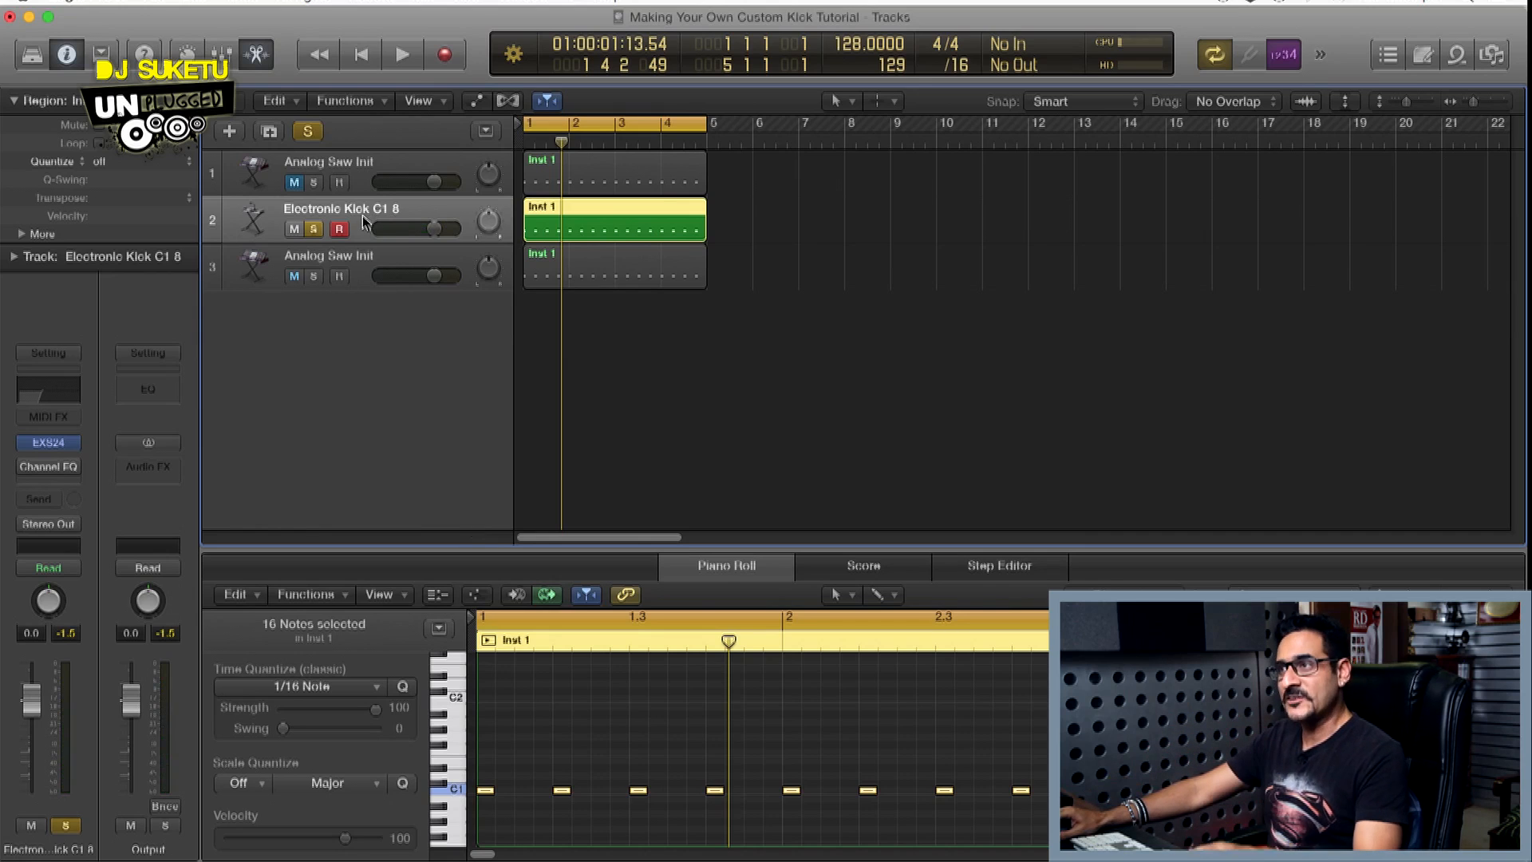
Enable the Channel EQ on the Electronic Kick track, review its low-cut curve and play back the filtered kick
left_click(23, 468)
left_click(46, 469)
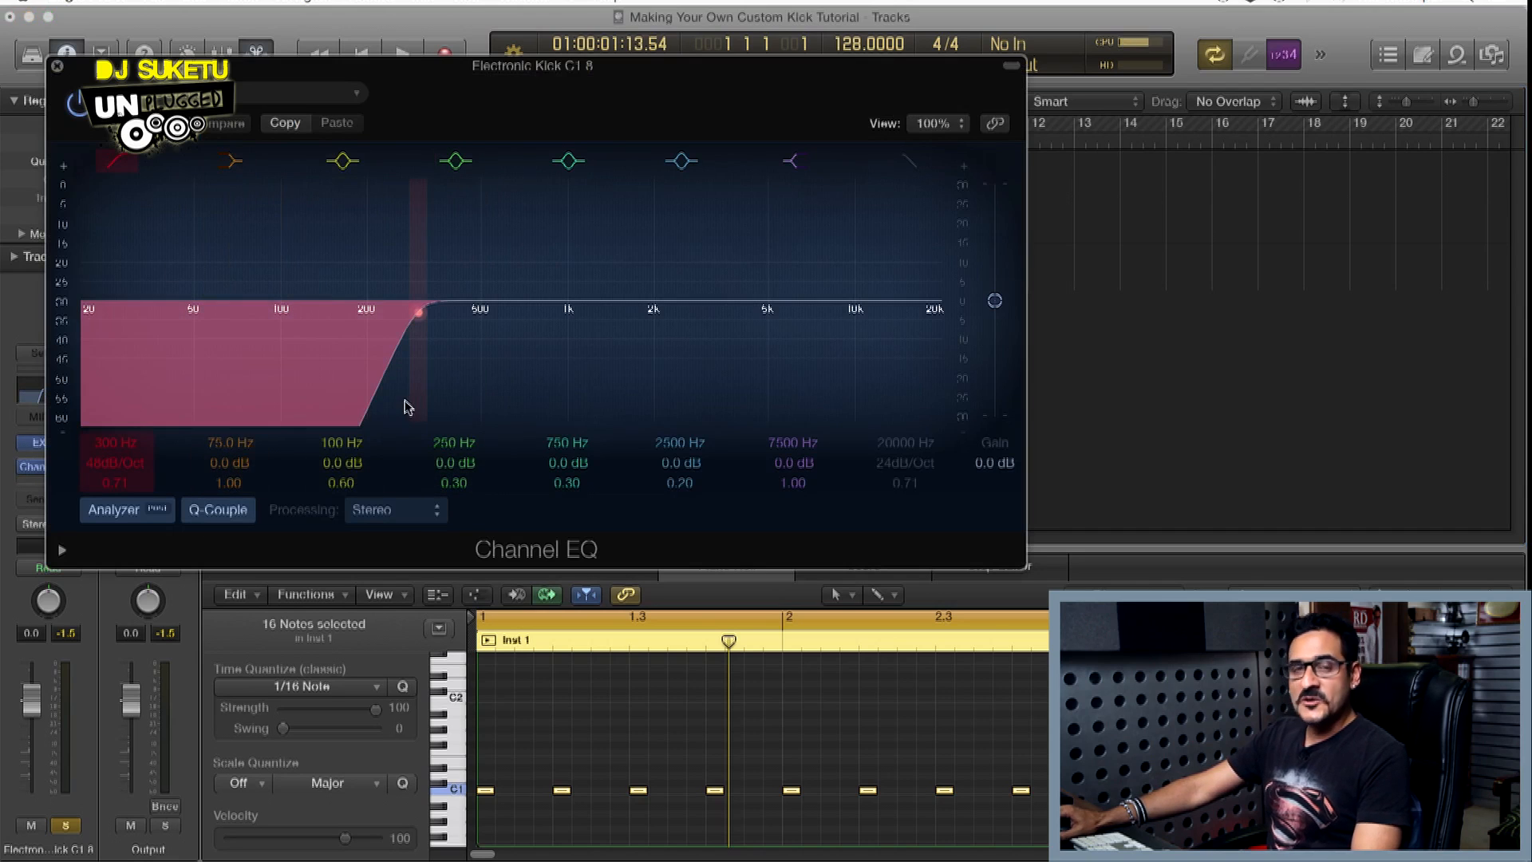
left_click(59, 71)
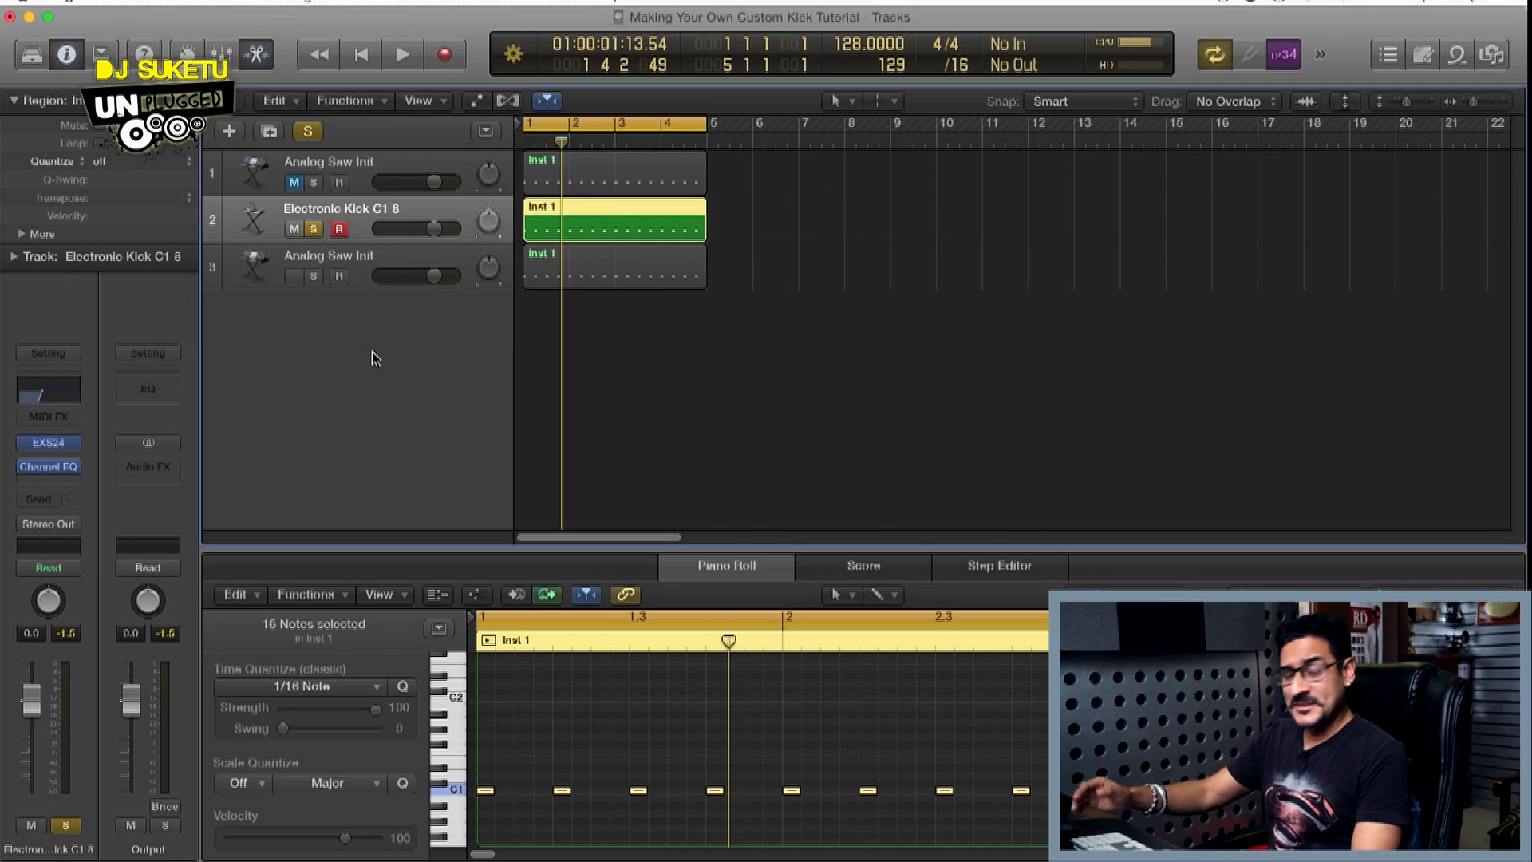
key("space")
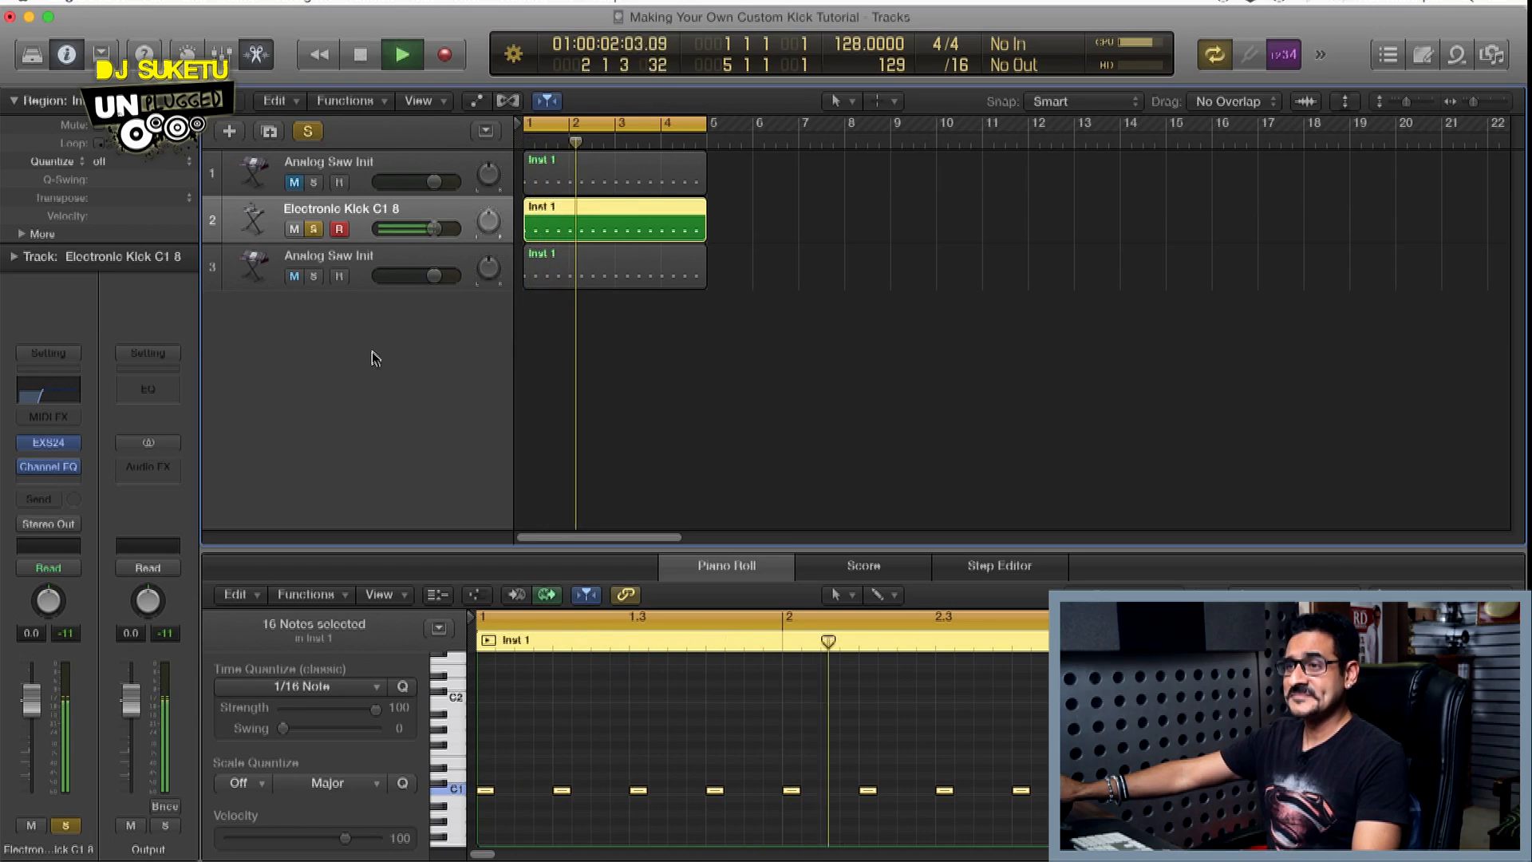
key("space")
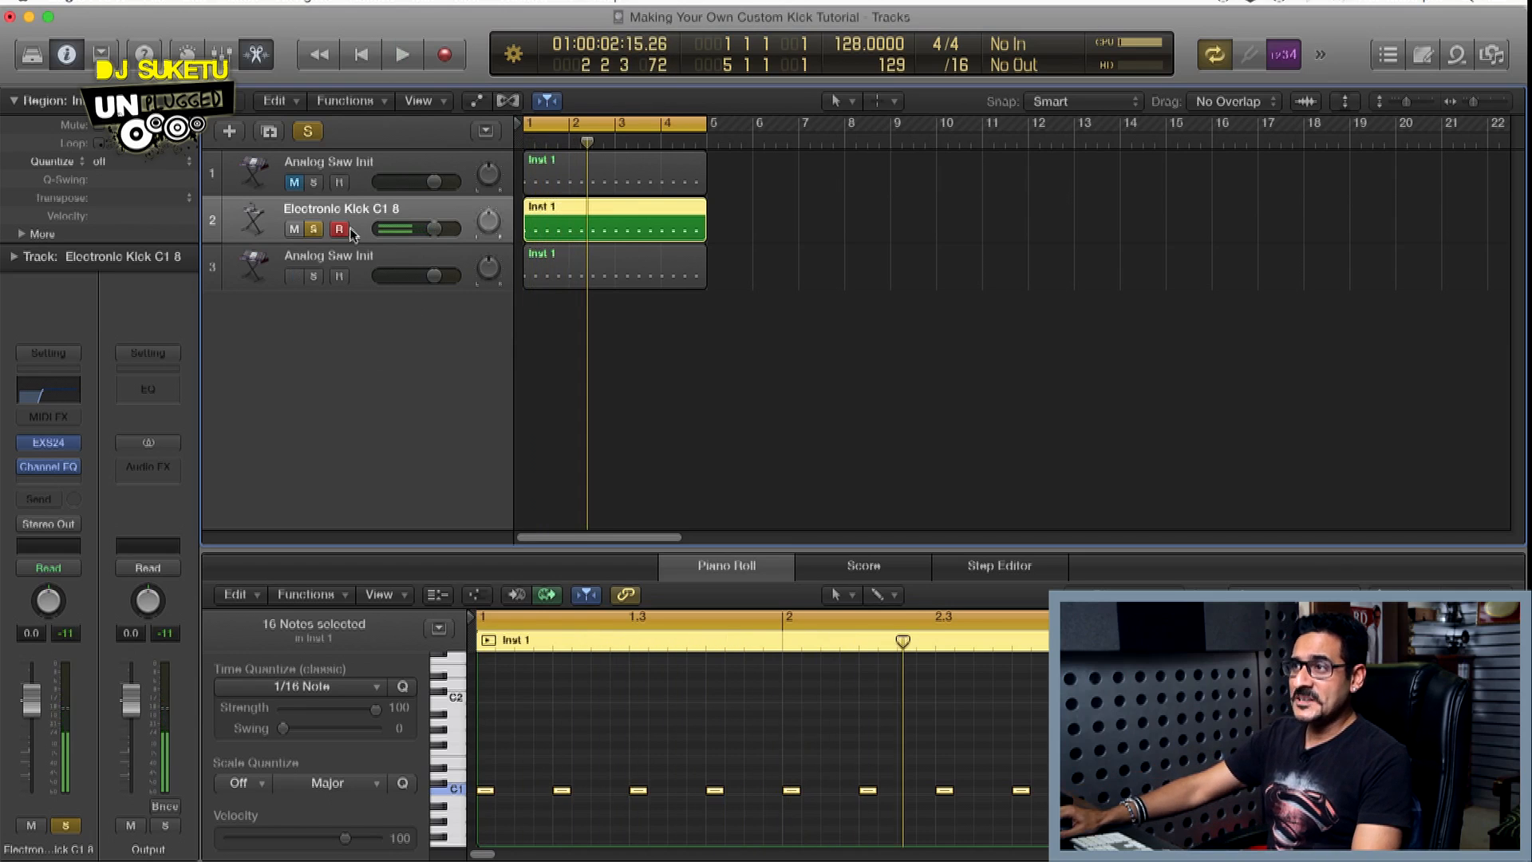
Solo the third Analog Saw Init track along with the Electronic Kick track and play back both layers together
left_click(358, 188)
left_click(371, 237)
left_click(319, 273)
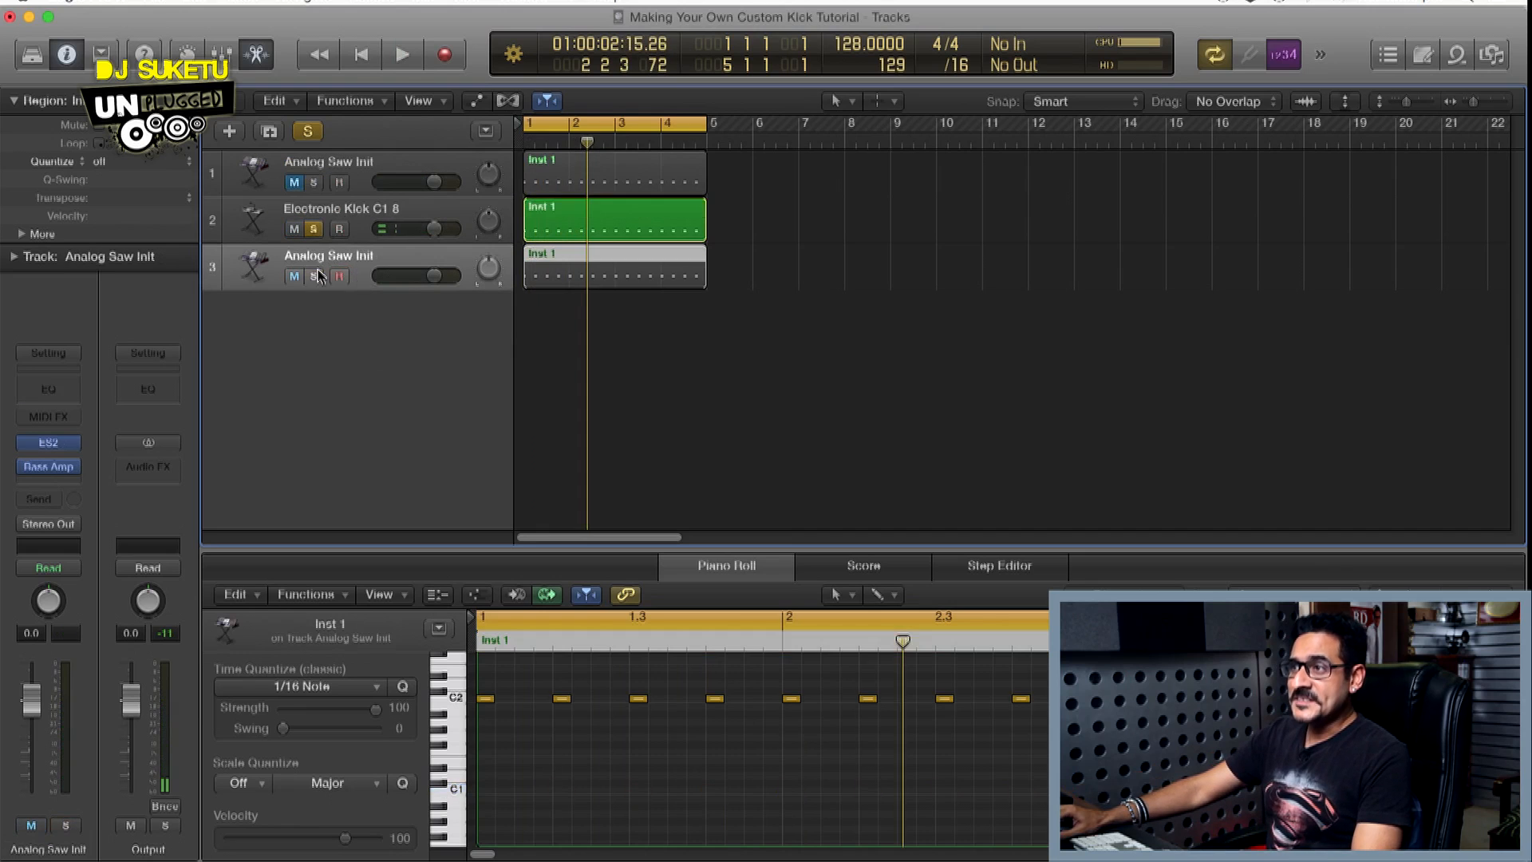
left_click(315, 277)
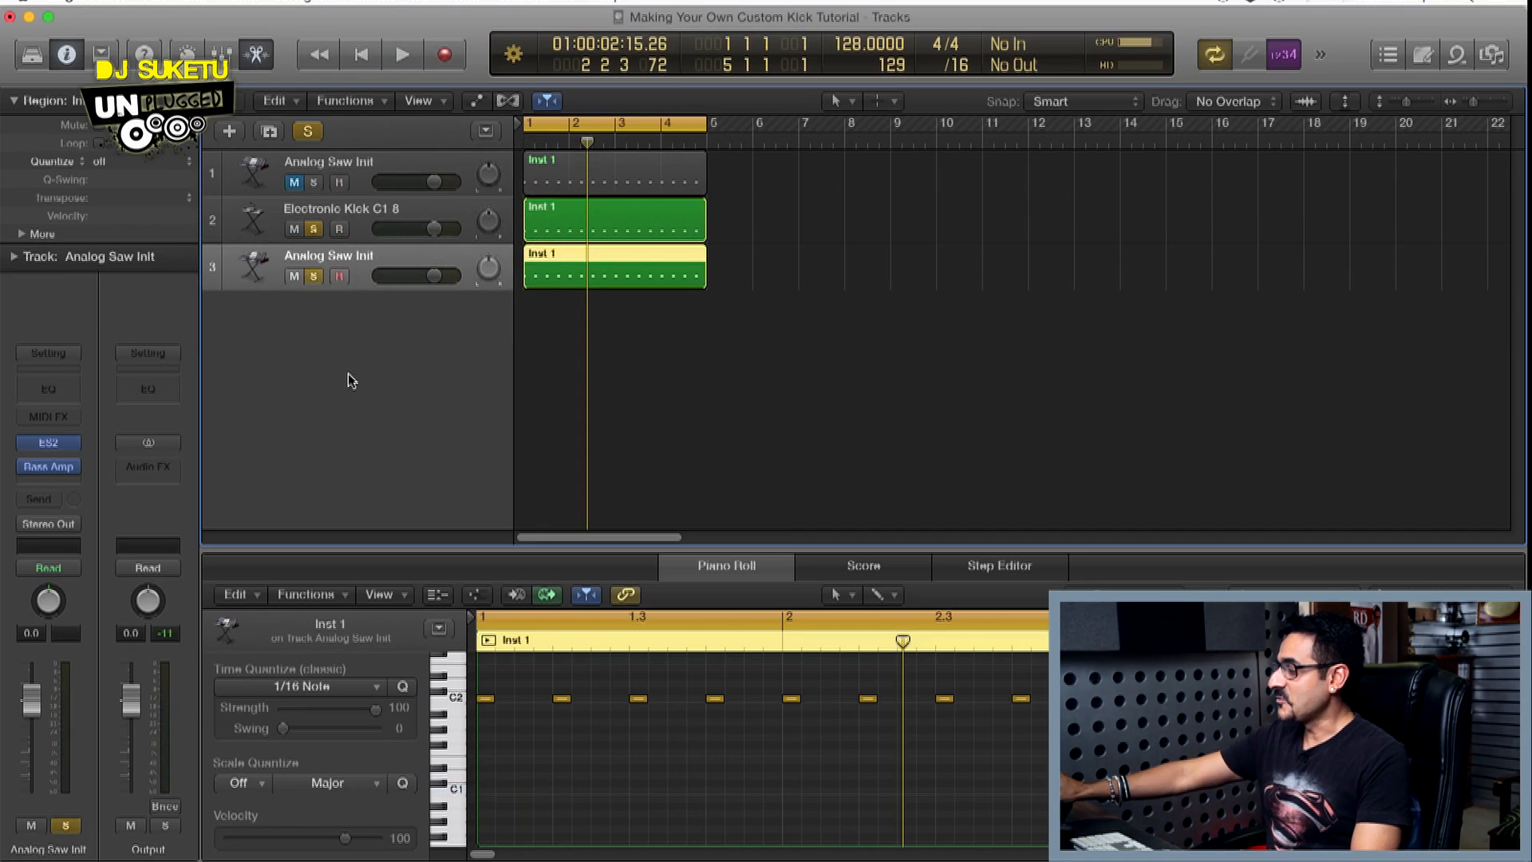
key("space")
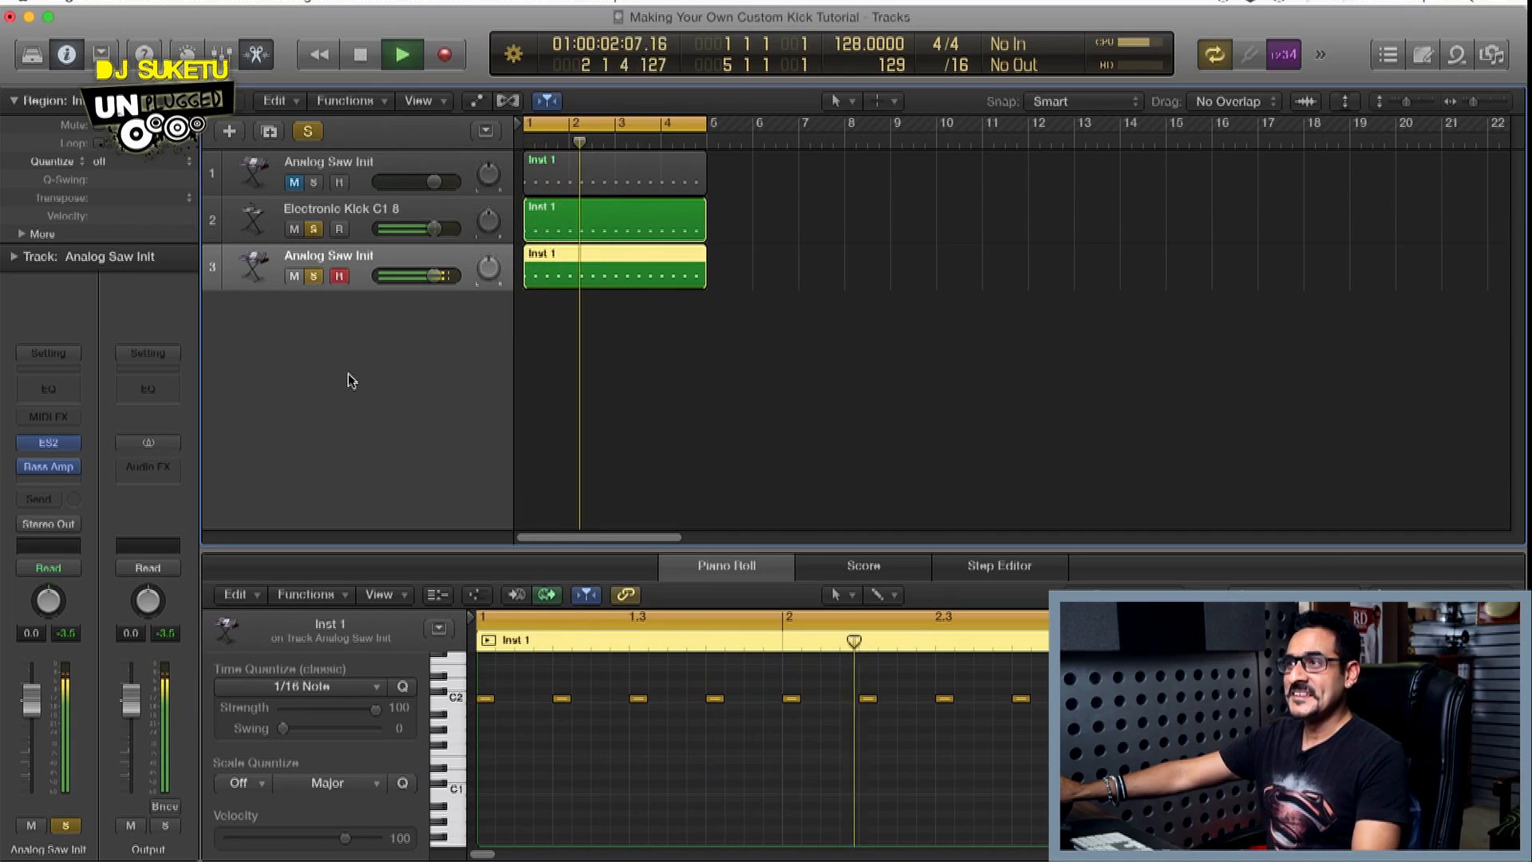
key("space")
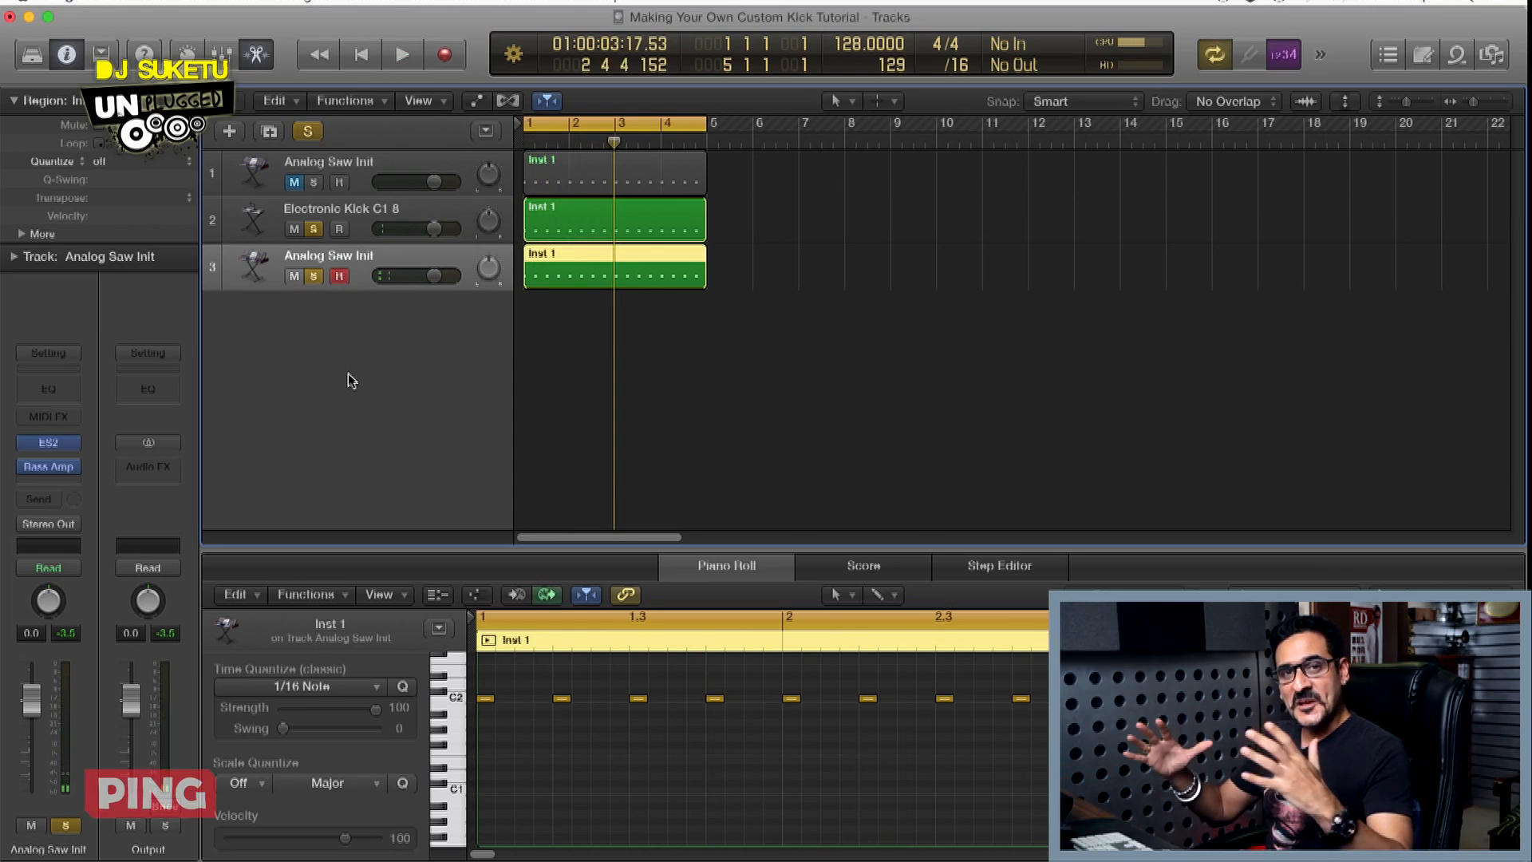
Examine the ES2 oscillator, modulation and envelope settings on the third Analog Saw Init track and close the plug-in window
left_click(720, 370)
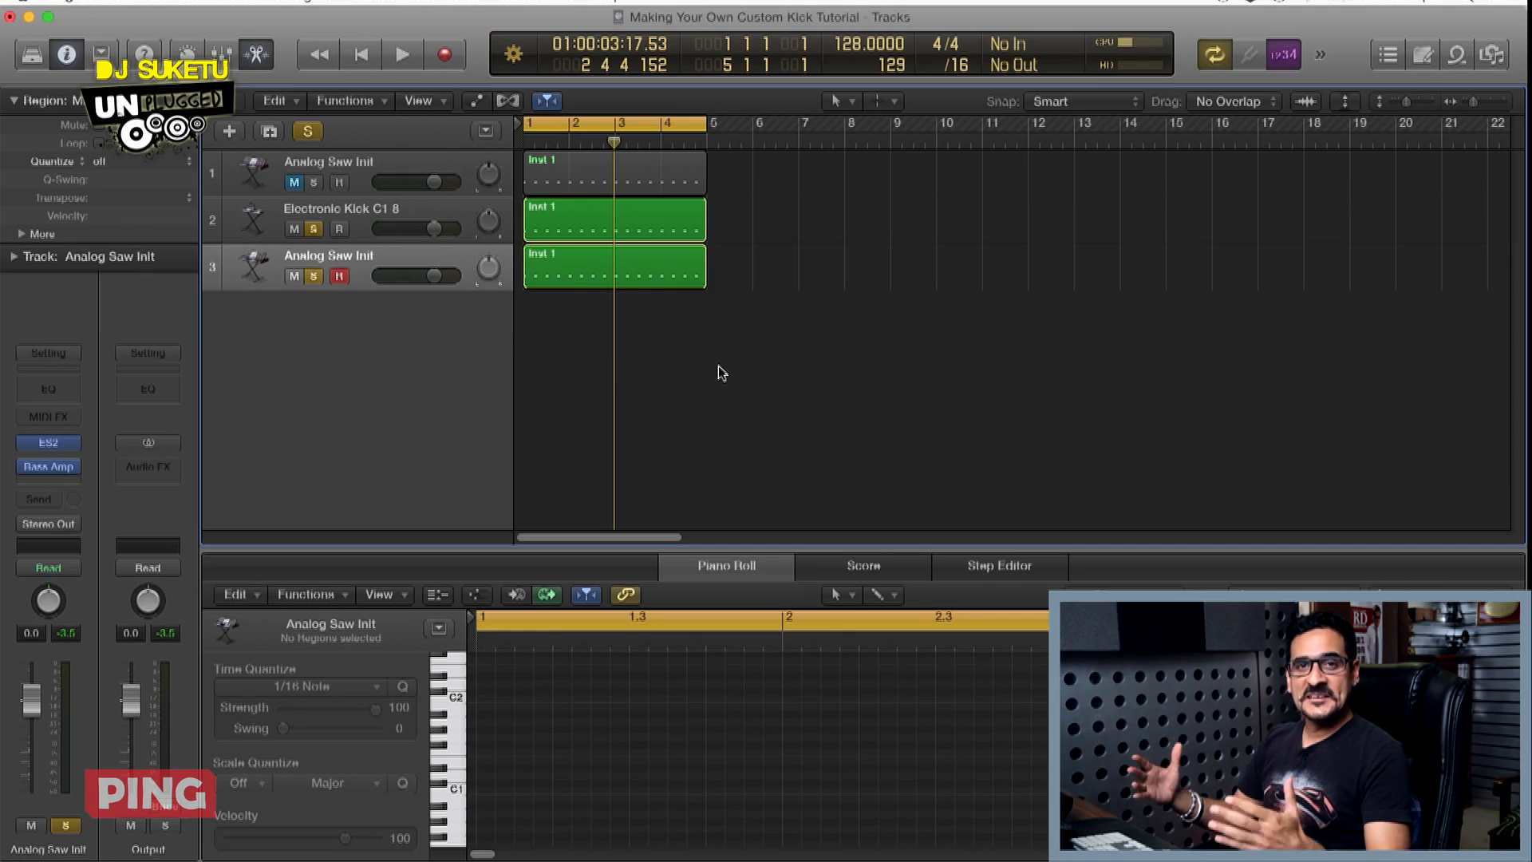
left_click(355, 222)
left_click(355, 263)
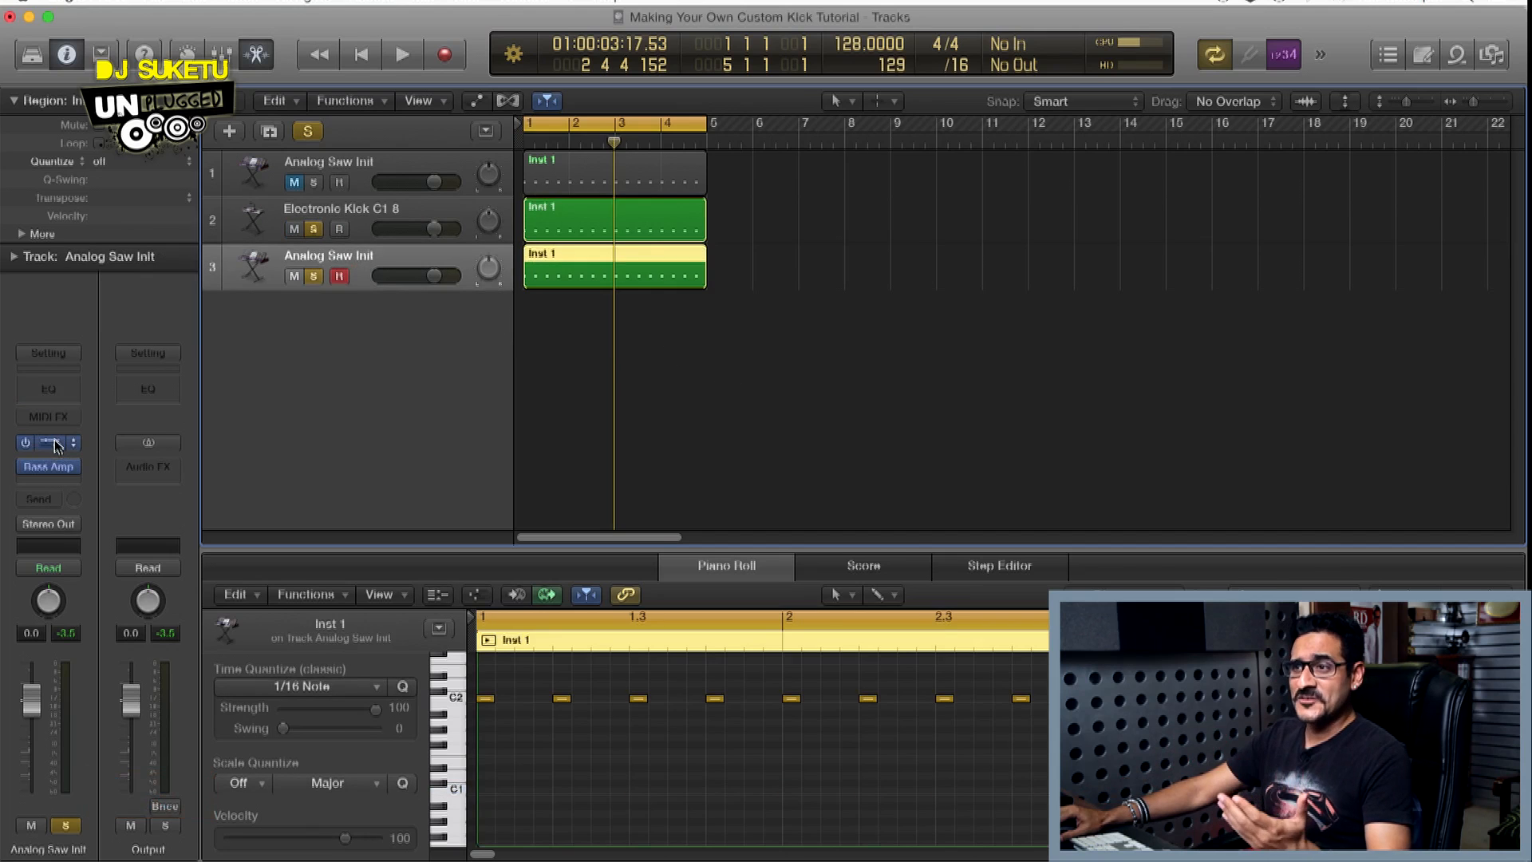
left_click(51, 442)
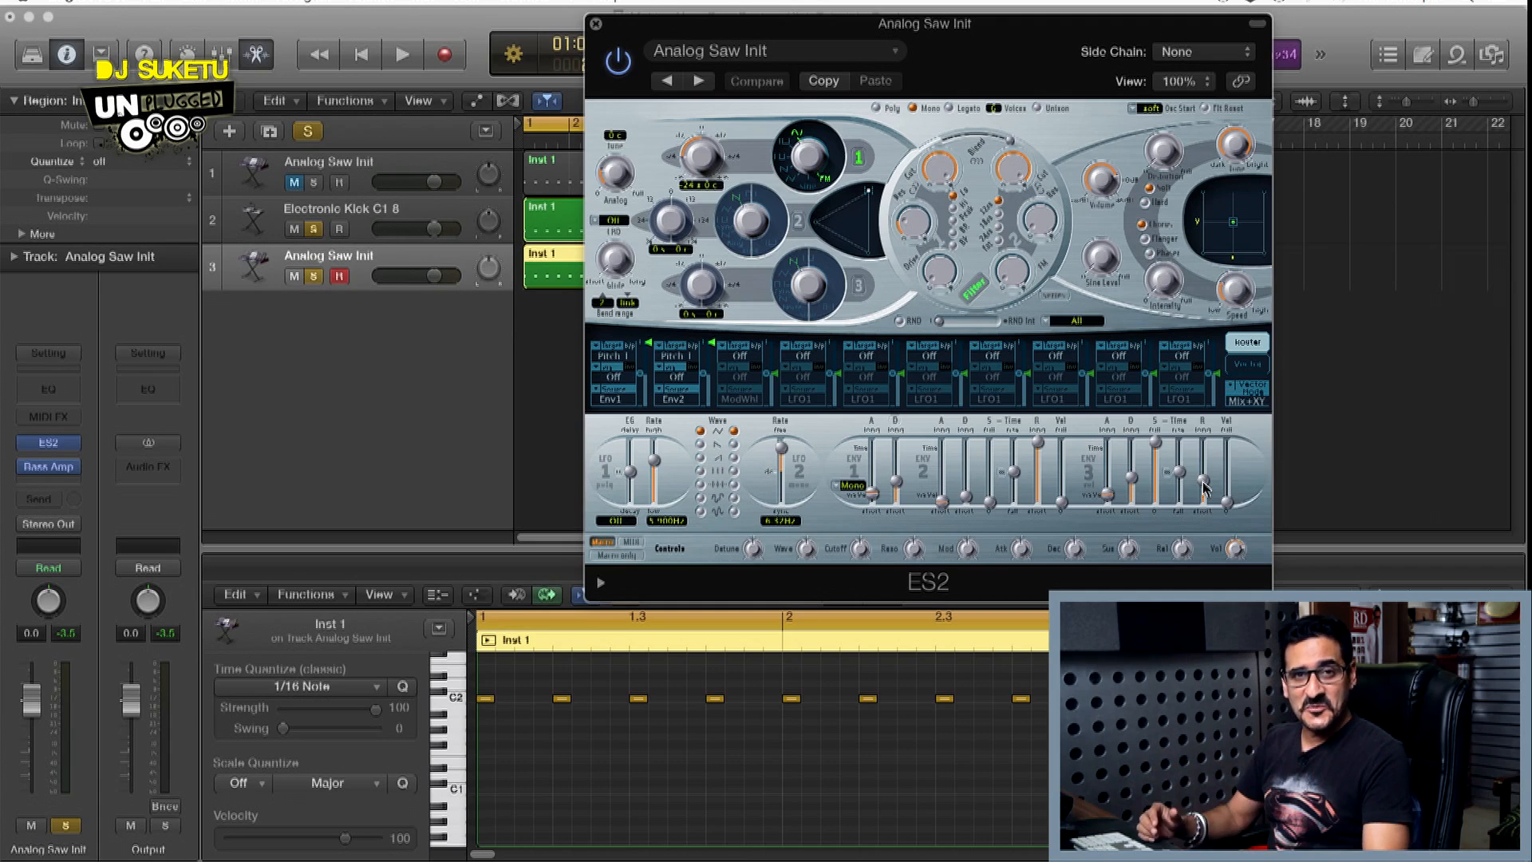
left_click(595, 26)
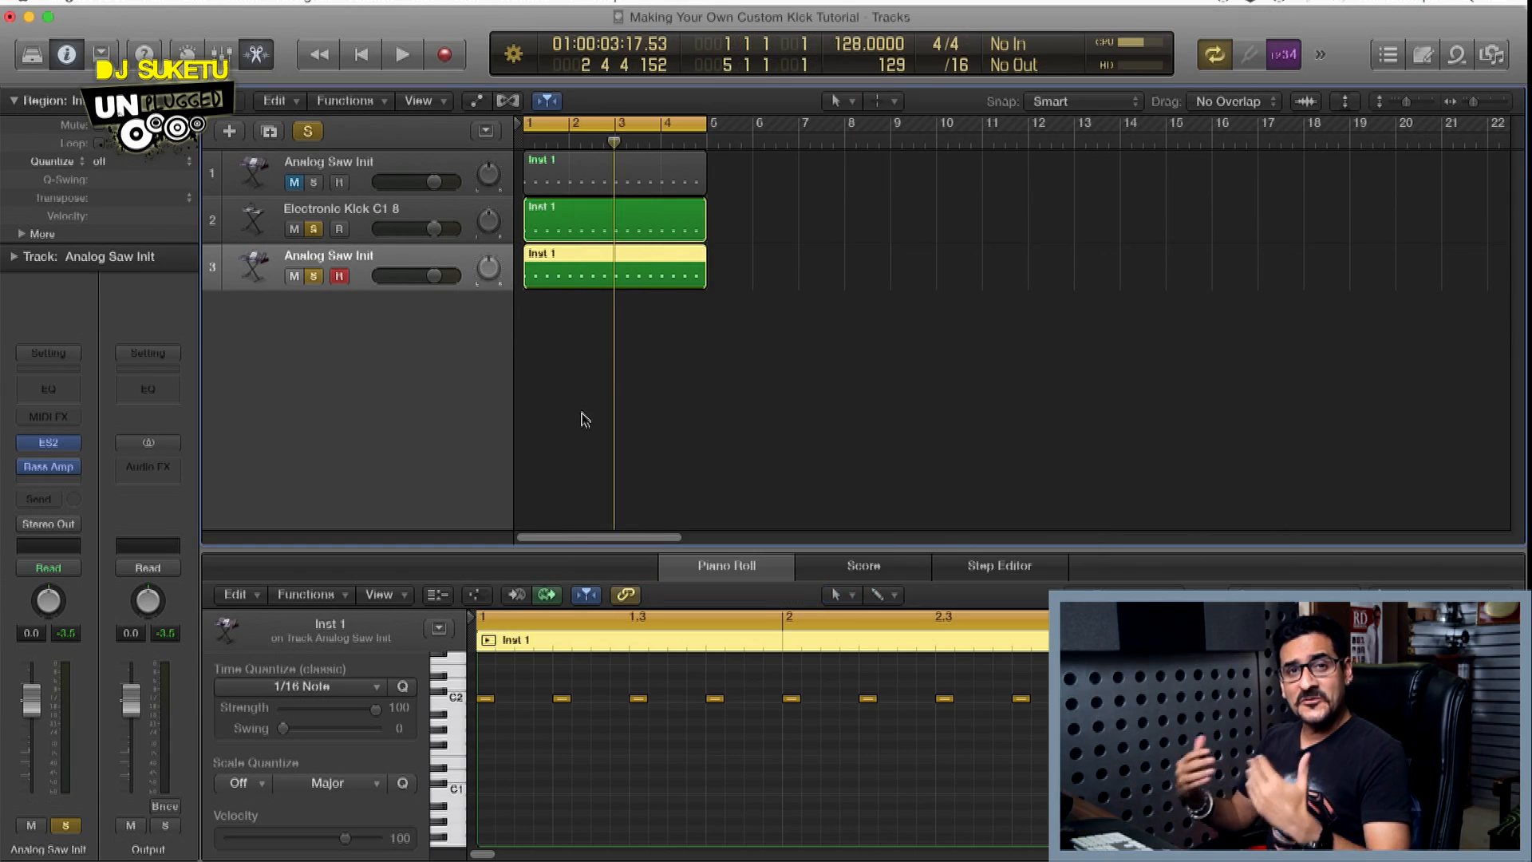